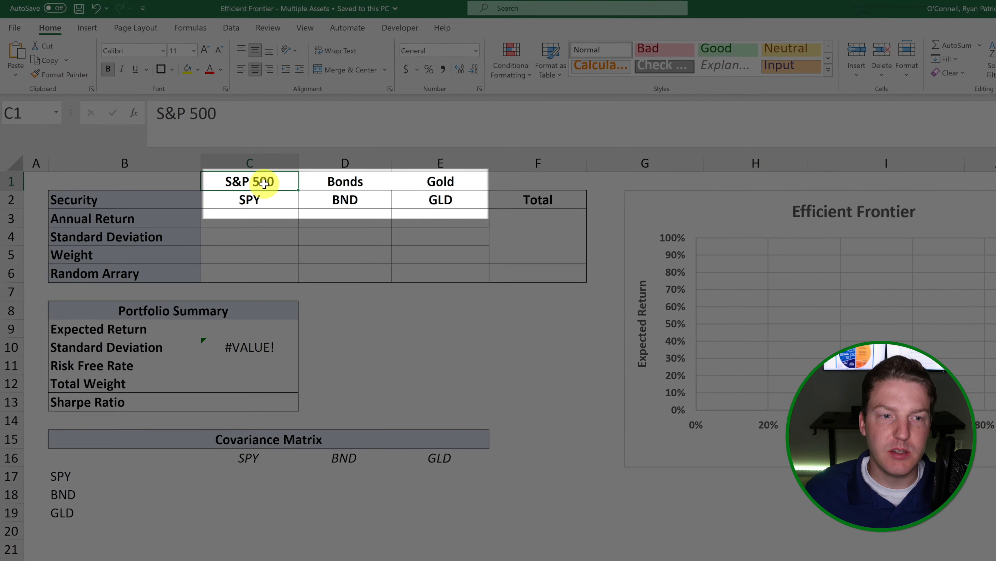
Review the S&P 500, Bonds and Gold columns with their tickers, along with the Annual Return row of the security table
left_click_drag(244, 173, 248, 187)
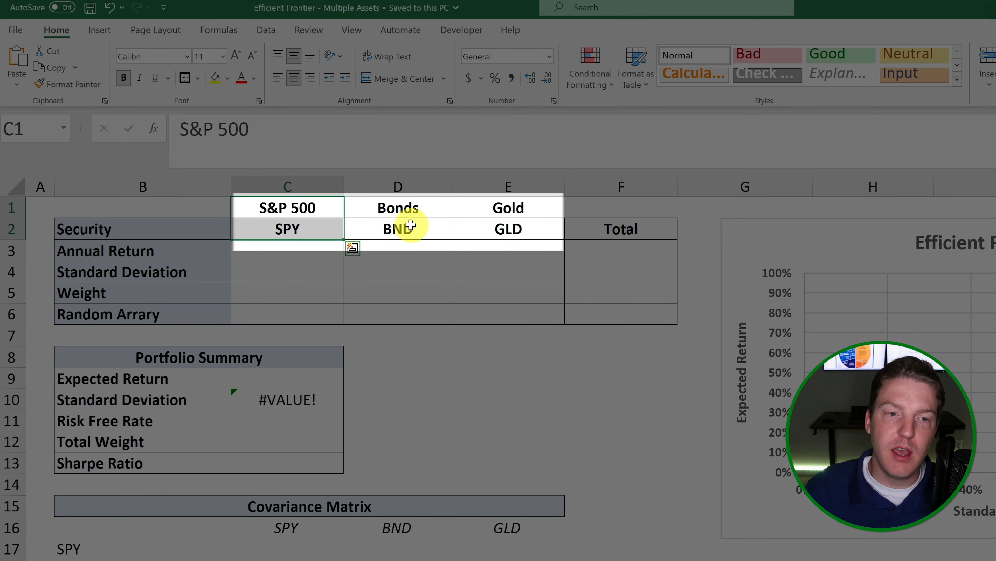
left_click(407, 207)
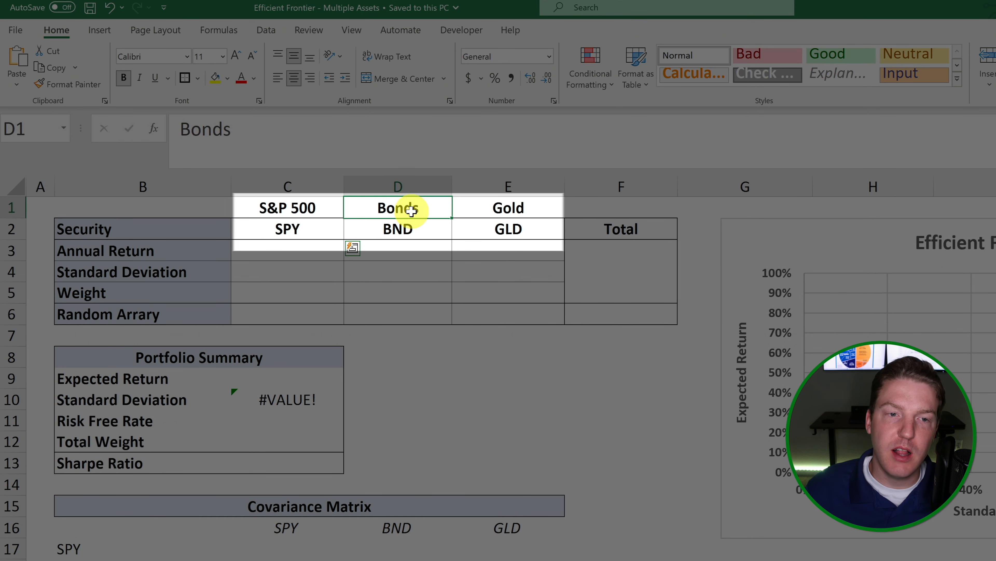
left_click(406, 227)
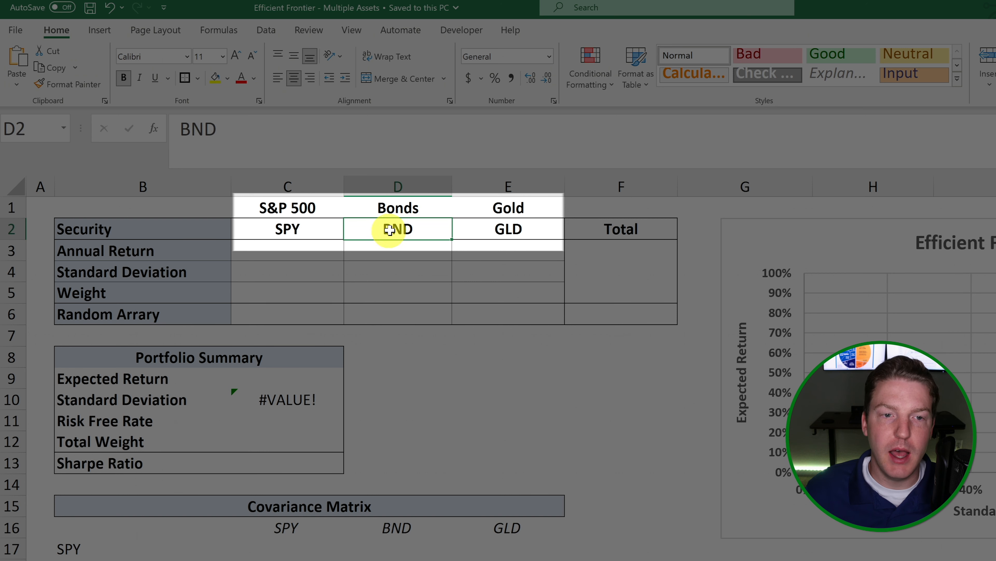
left_click(534, 212)
left_click(512, 231)
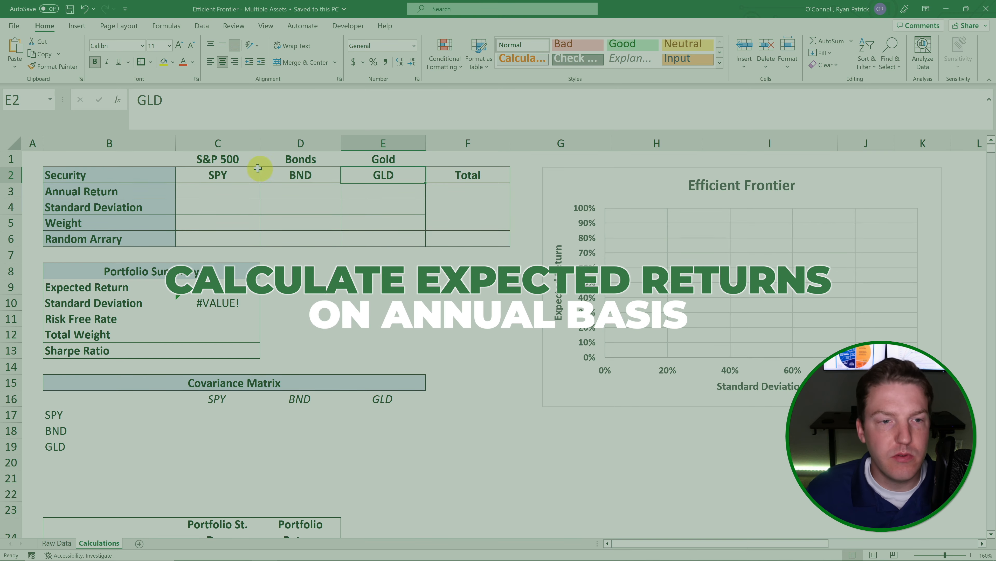
left_click_drag(233, 160, 391, 190)
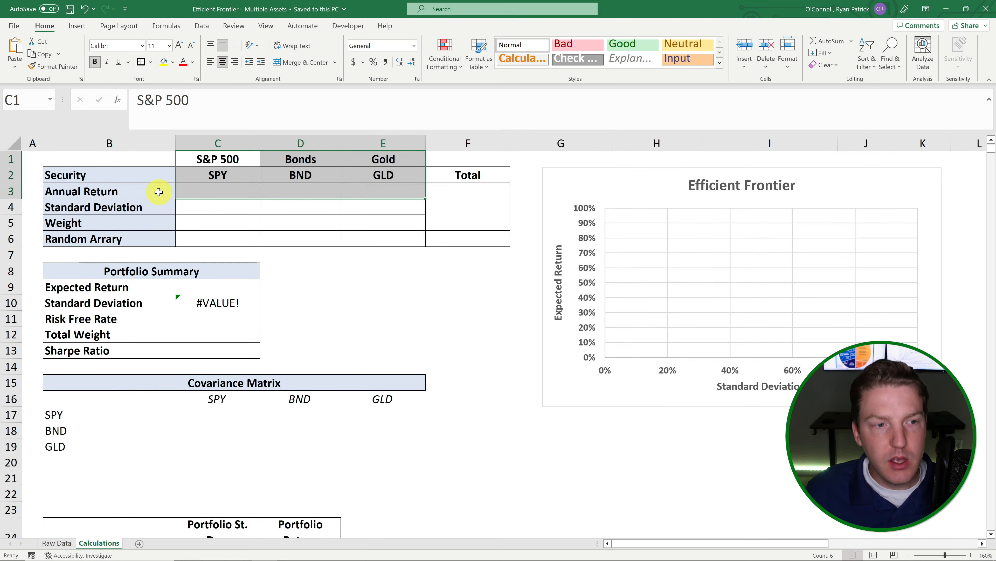
left_click(158, 192)
Open the Raw Data sheet and review the Adjusted Close Prices and Log Normal Daily Returns columns for each ticker
left_click(75, 533)
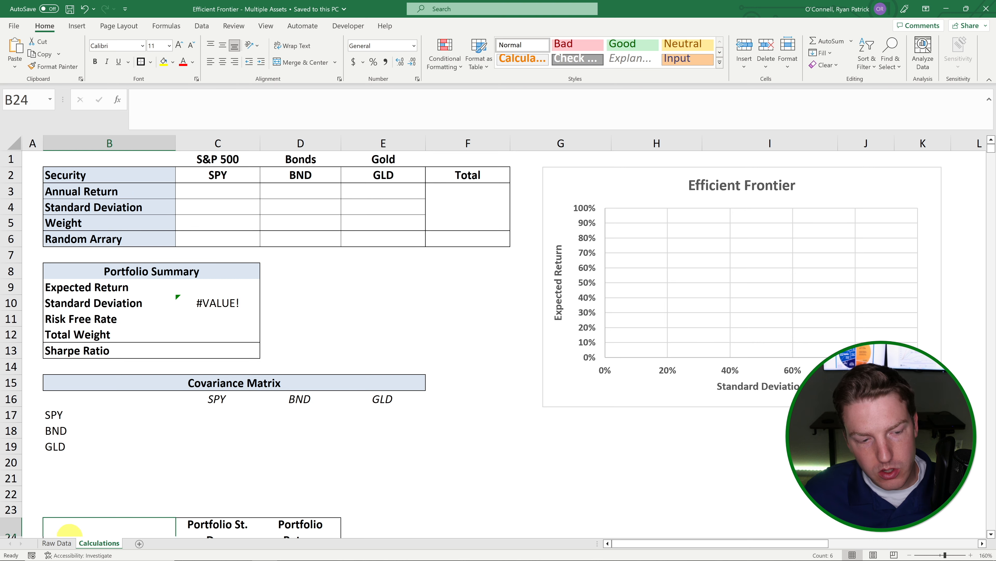
left_click(57, 543)
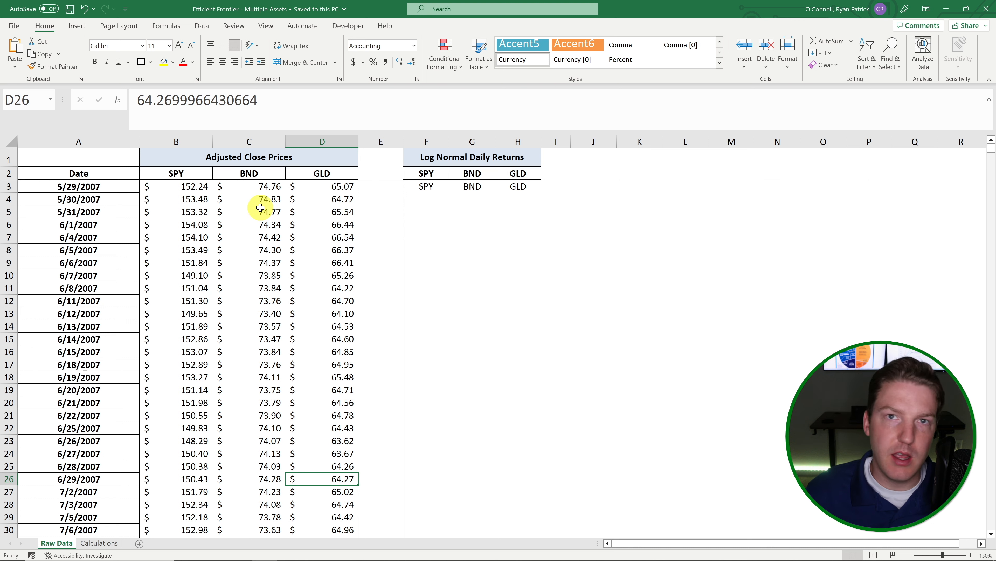
left_click(179, 175)
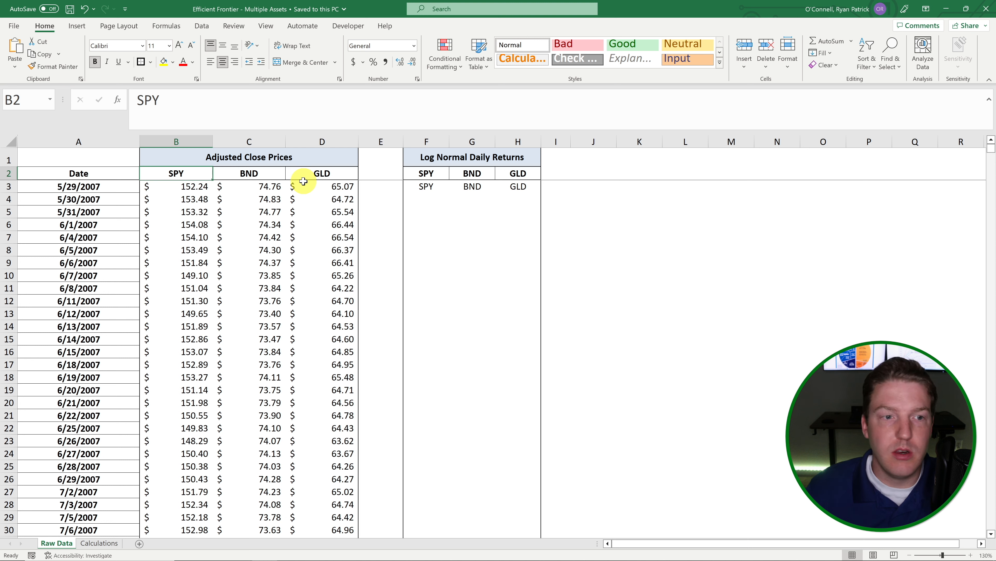
left_click(202, 186)
left_click(238, 156)
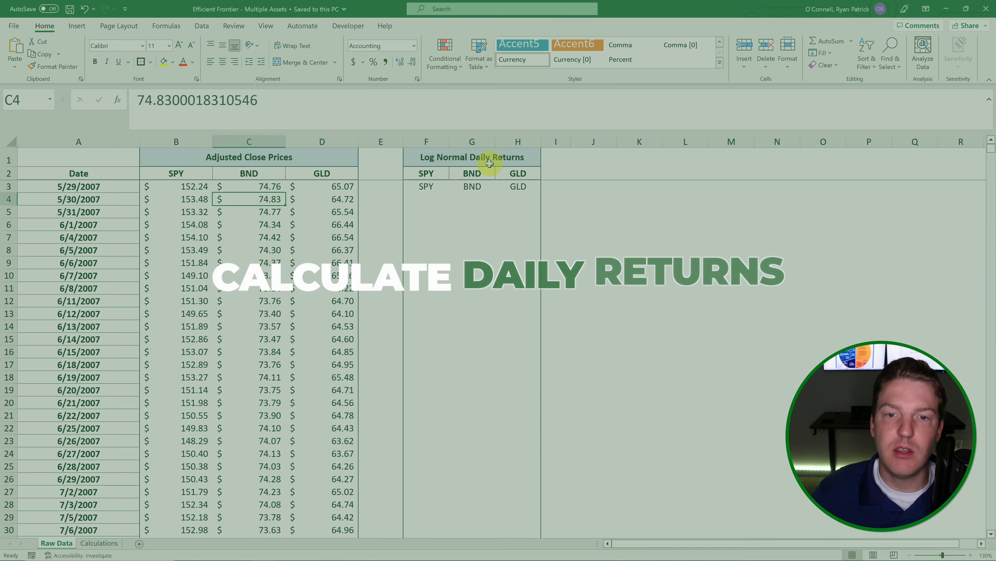
left_click(499, 151)
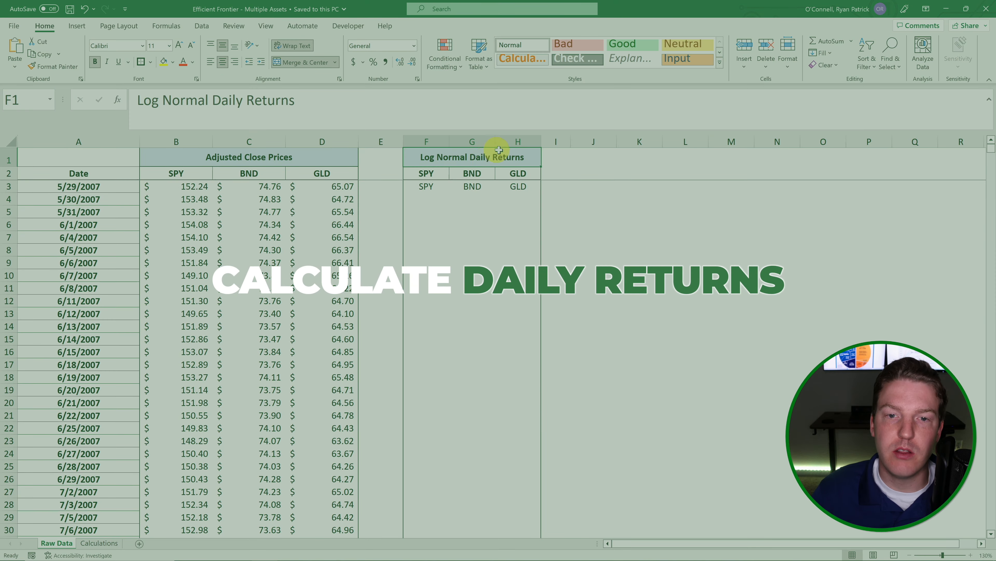
left_click_drag(431, 173, 510, 189)
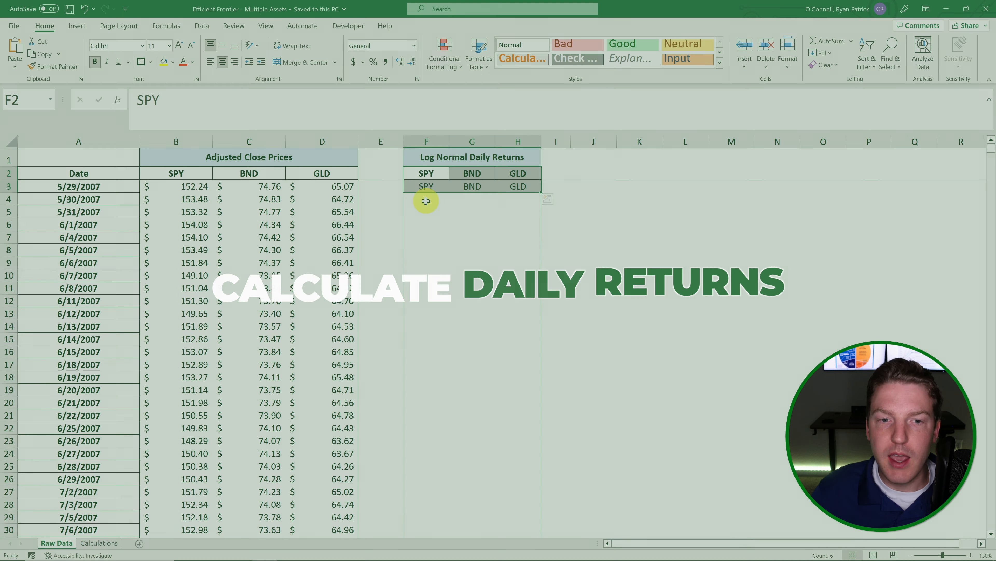
Calculate SPY's first log normal daily return in cell F4 with the formula =LN(B4/B3)
left_click(431, 205)
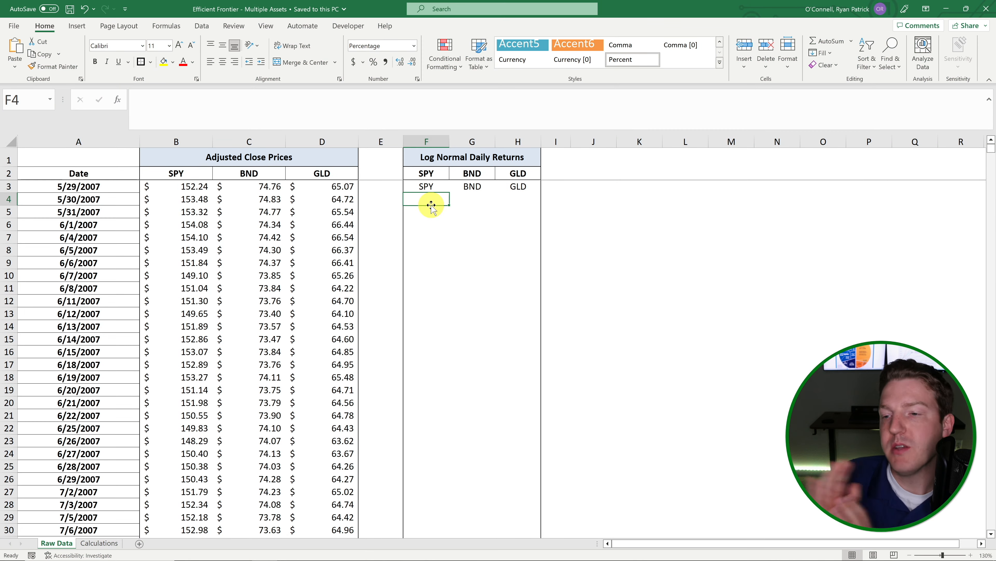
type("l")
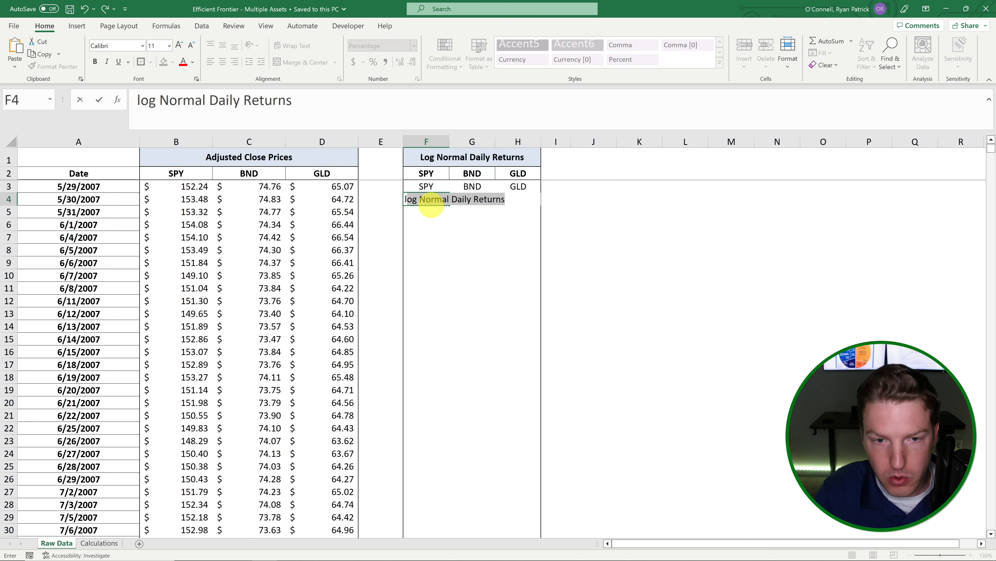
key("BackSpace")
key("BackSpace")
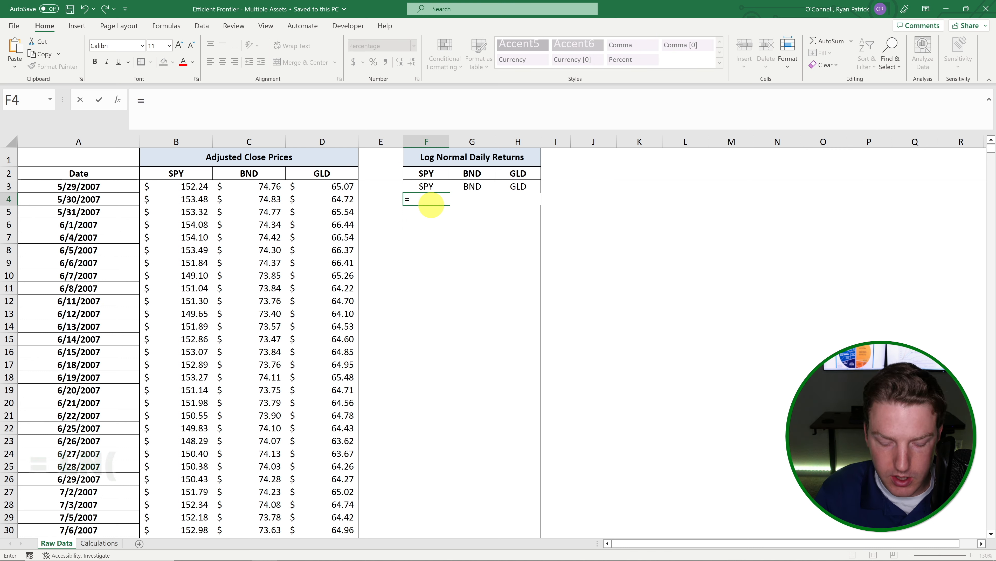
type("=ln")
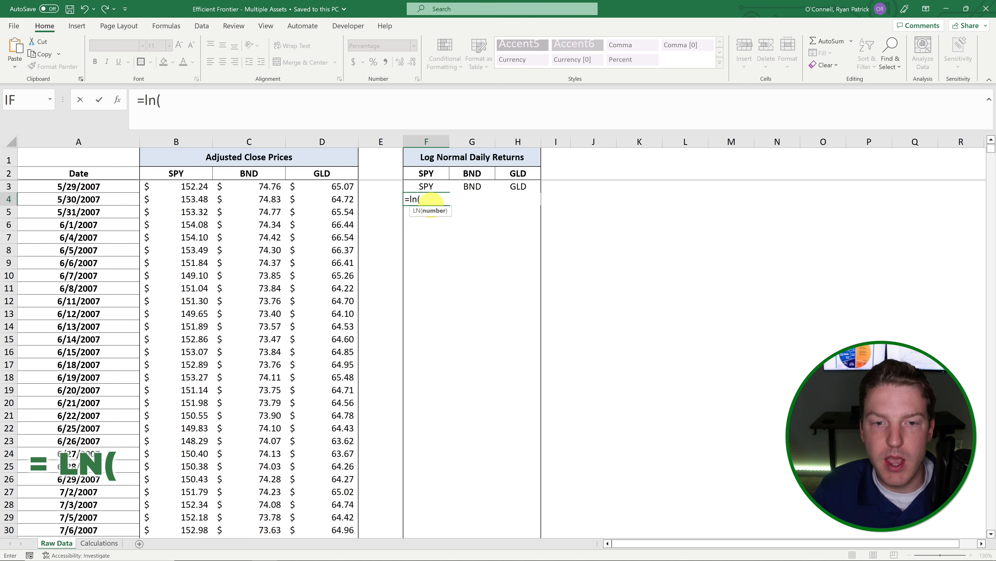
type("(")
left_click(189, 199)
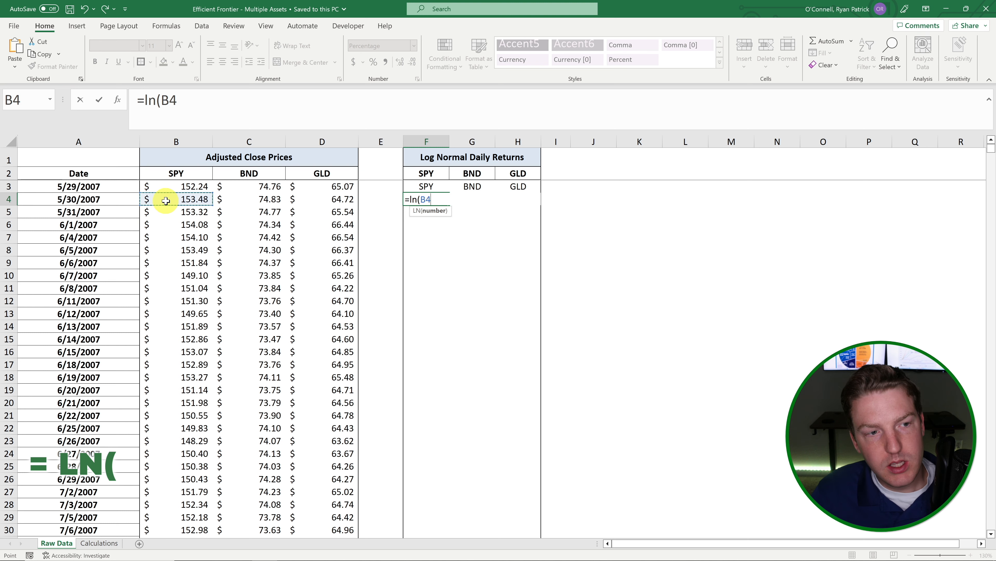
type("/")
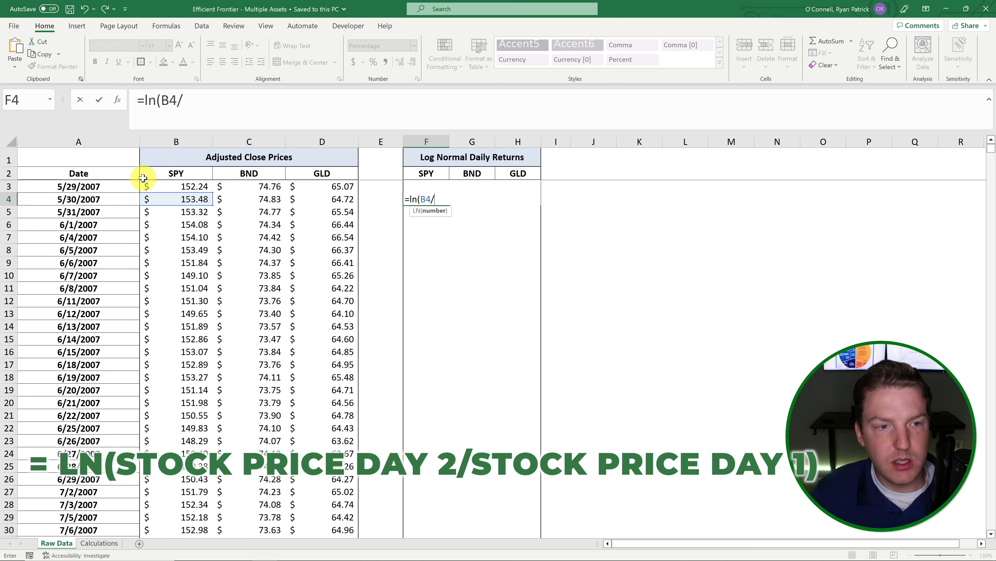
left_click(167, 187)
key("Return")
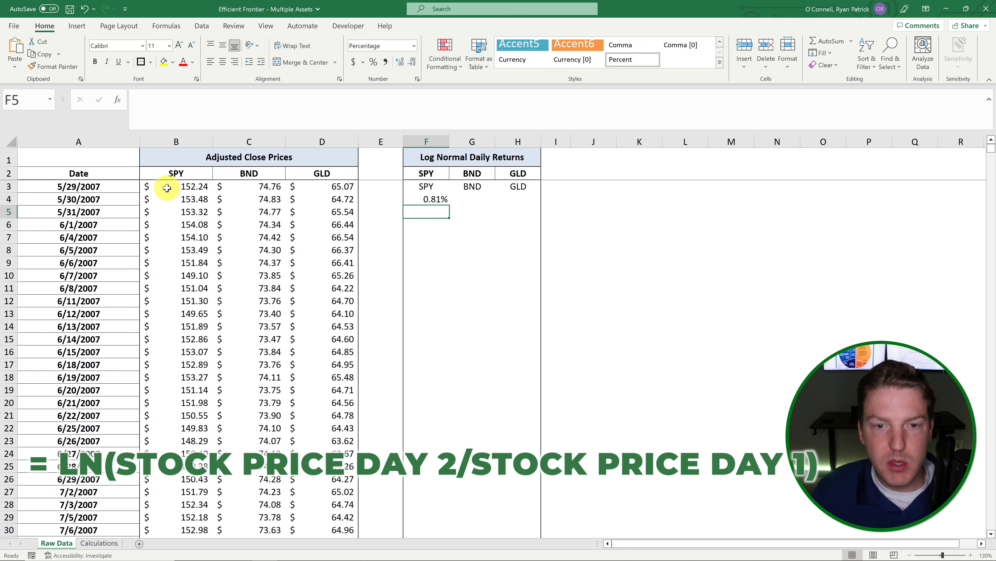
Copy the F4 return formula across the SPY, BND and GLD return columns down to row 4026, and check the copied formulas
left_click(439, 200)
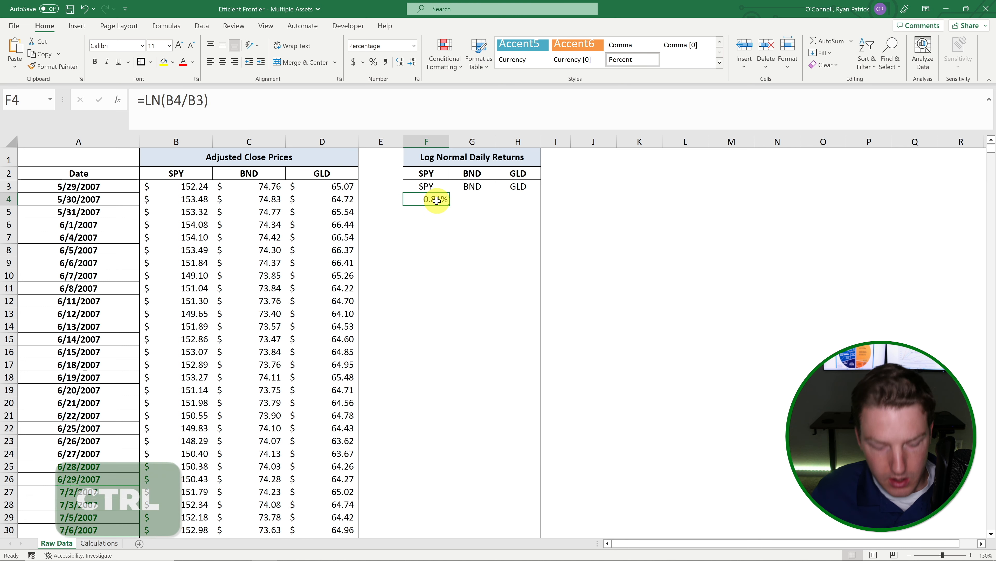
key("ctrl+c")
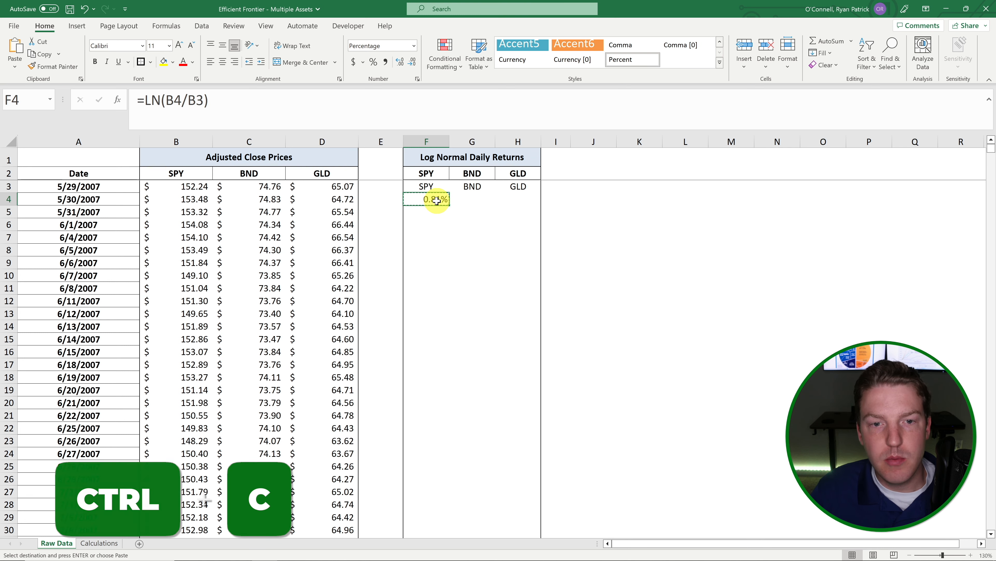
key("Left")
key("Left")
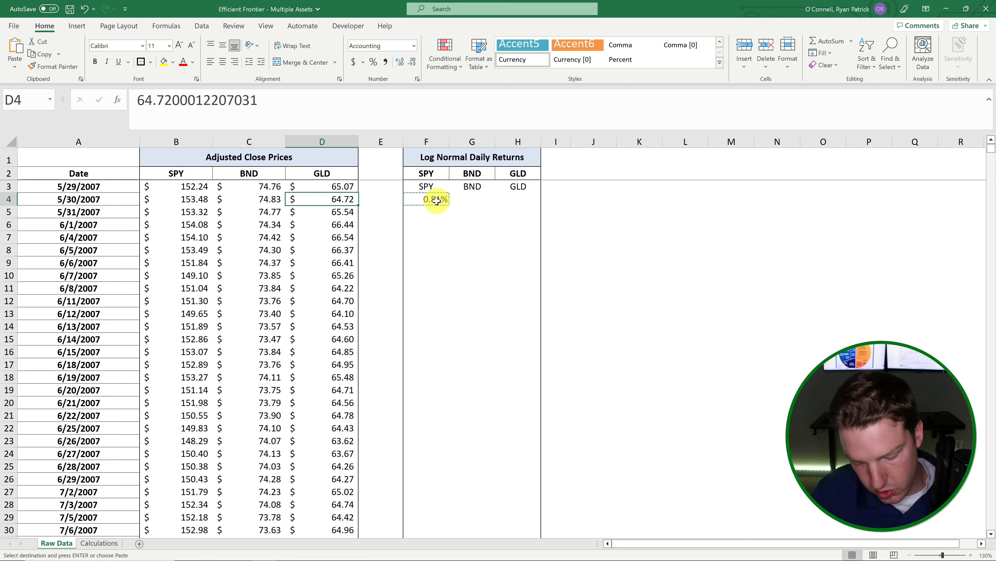
key("ctrl+Down")
key("Right")
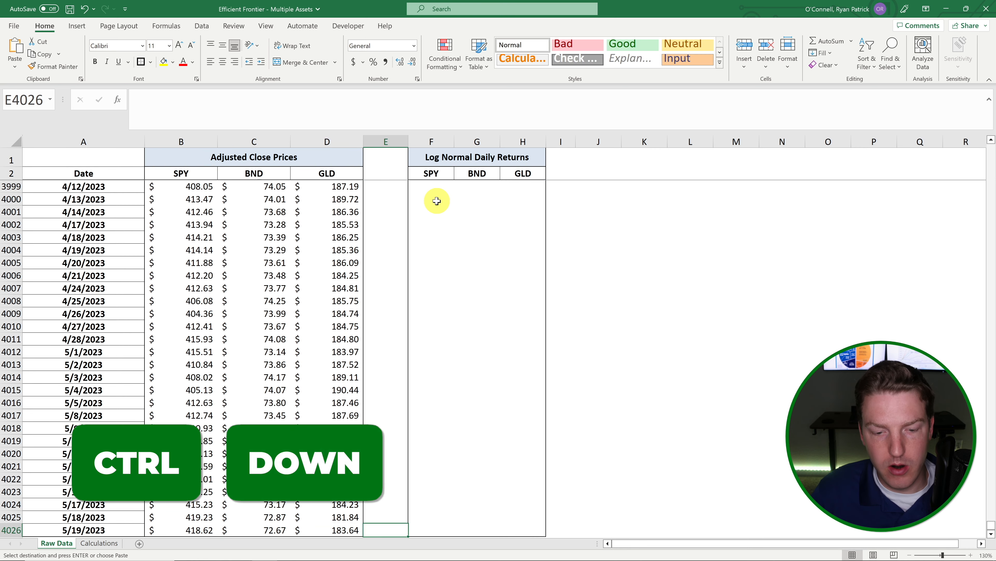
key("Right")
key("ctrl+shift+Right")
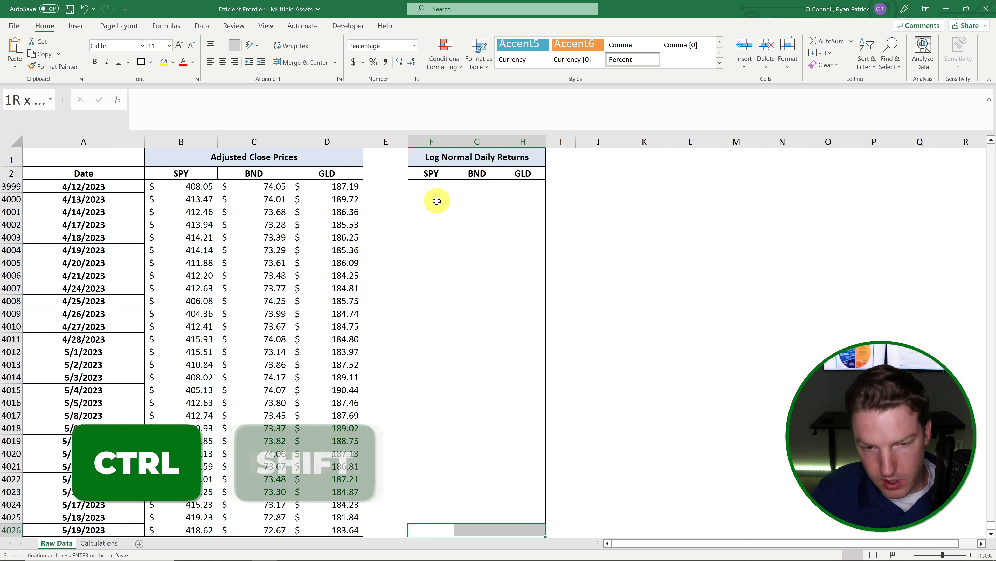
key("ctrl+shift+Up")
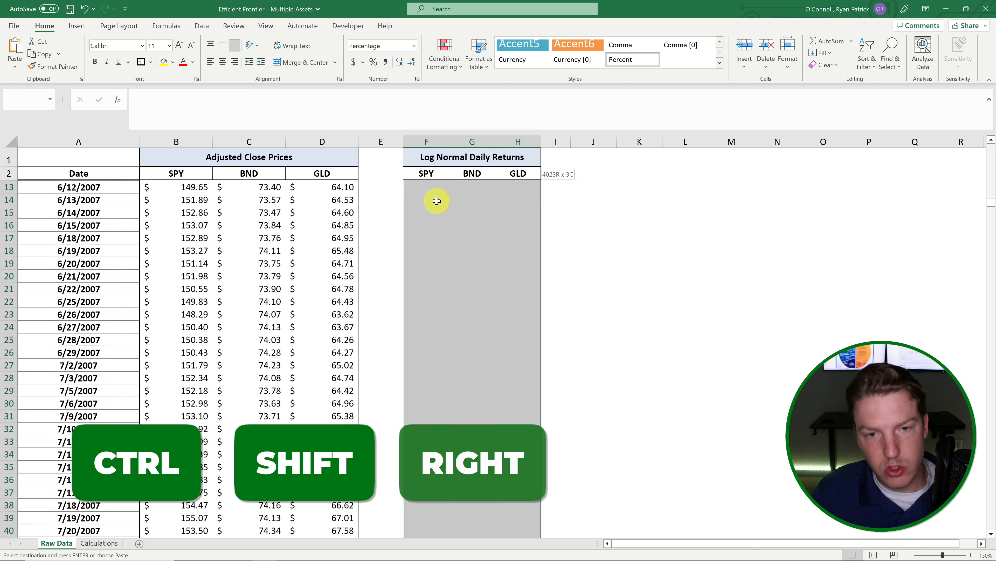
right_click(447, 220)
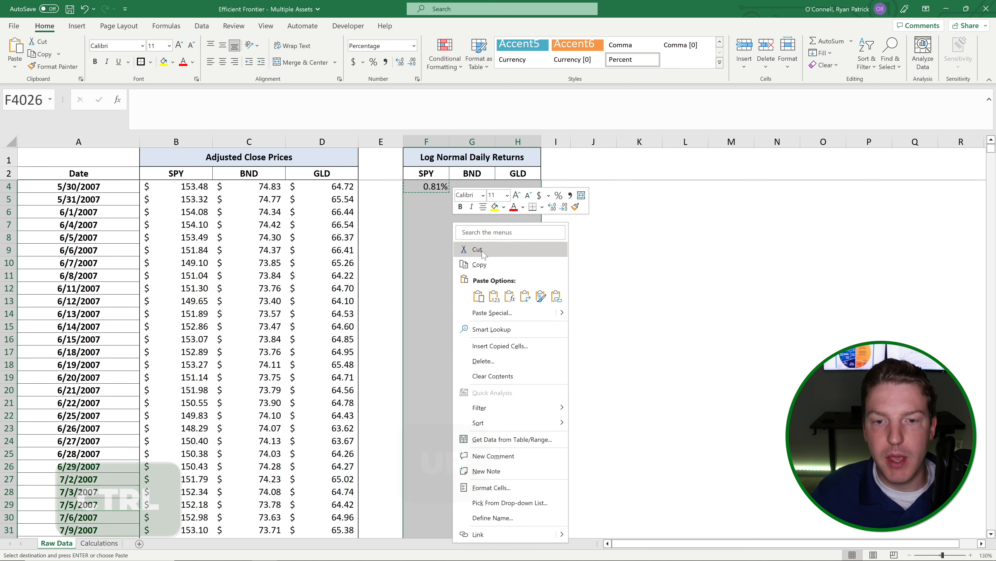
key("ctrl+v")
scroll(510, 259, "up", 1)
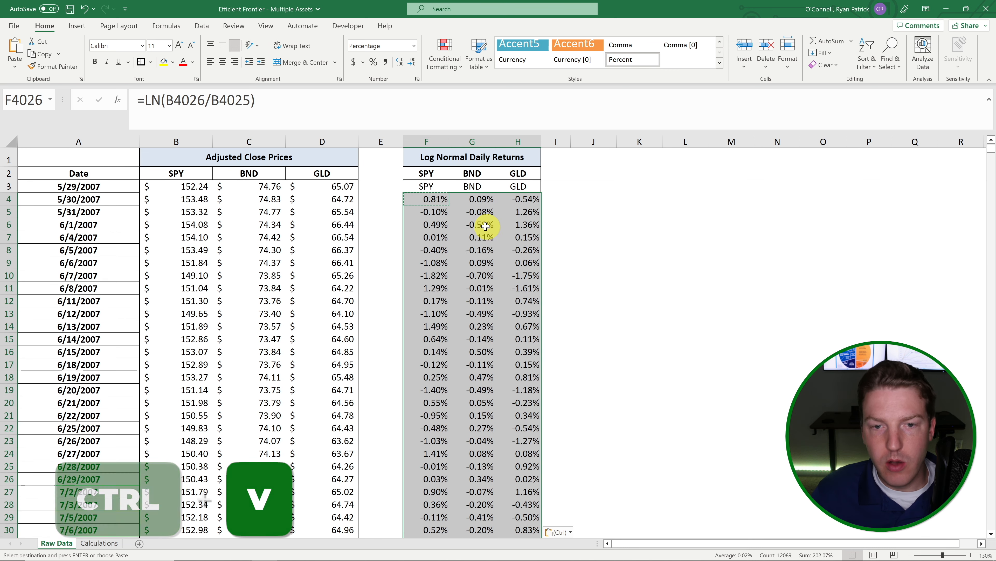
left_click(439, 202)
left_click(474, 198)
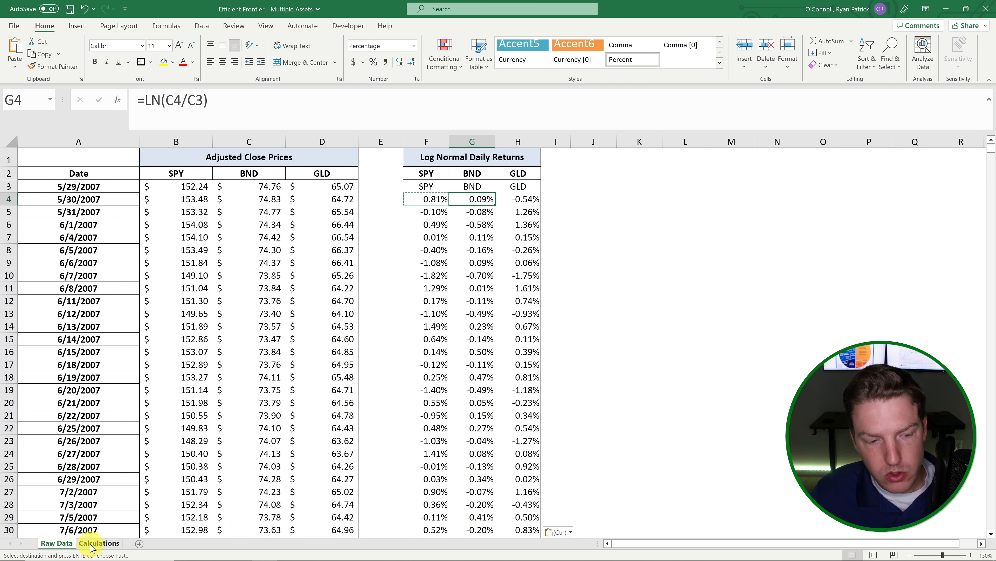
On the Calculations sheet, build SPY's annualized average log return in C3 as =AVERAGE('Raw Data'!F4:F4026)*252
left_click(98, 543)
left_click(98, 193)
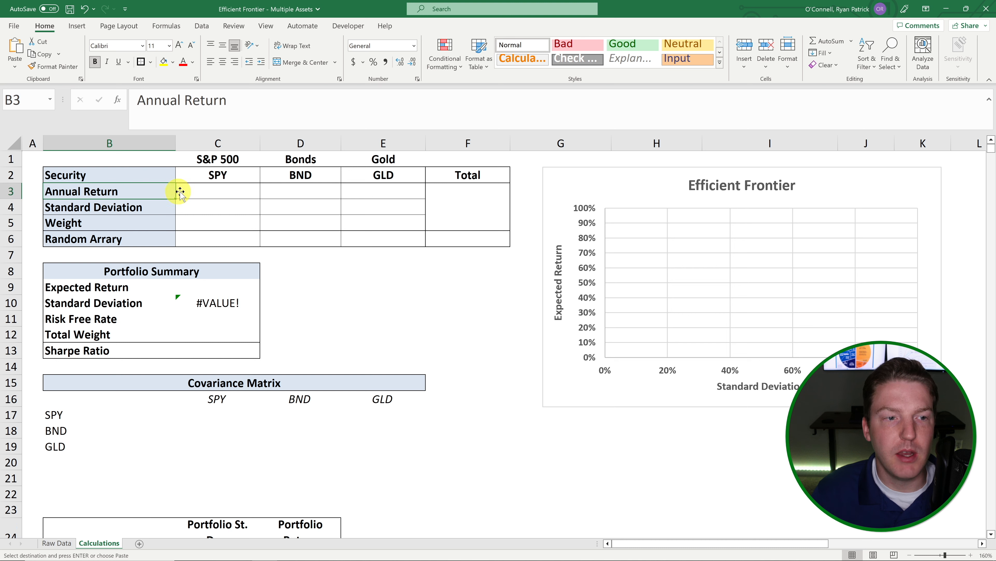
left_click(210, 194)
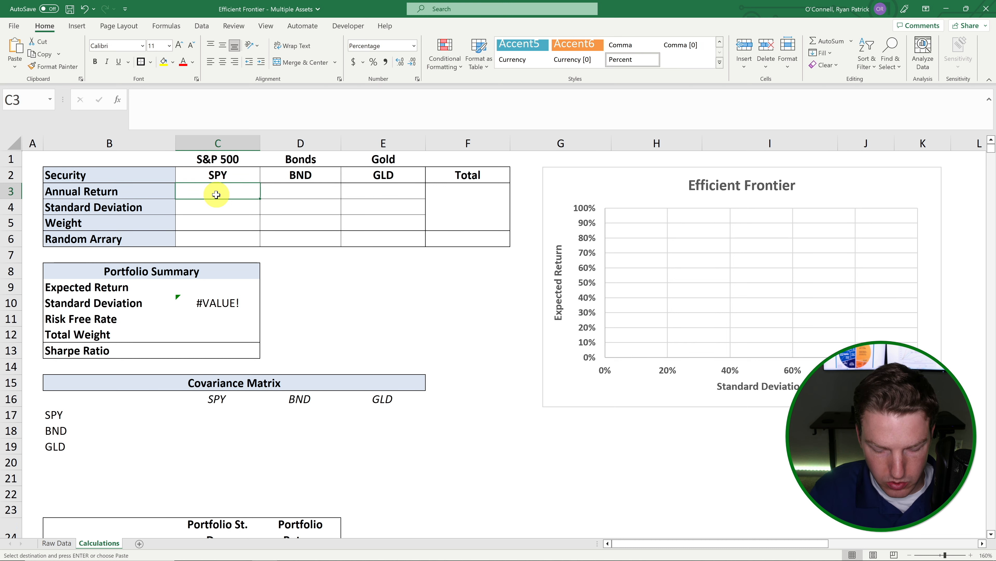
type("=aver")
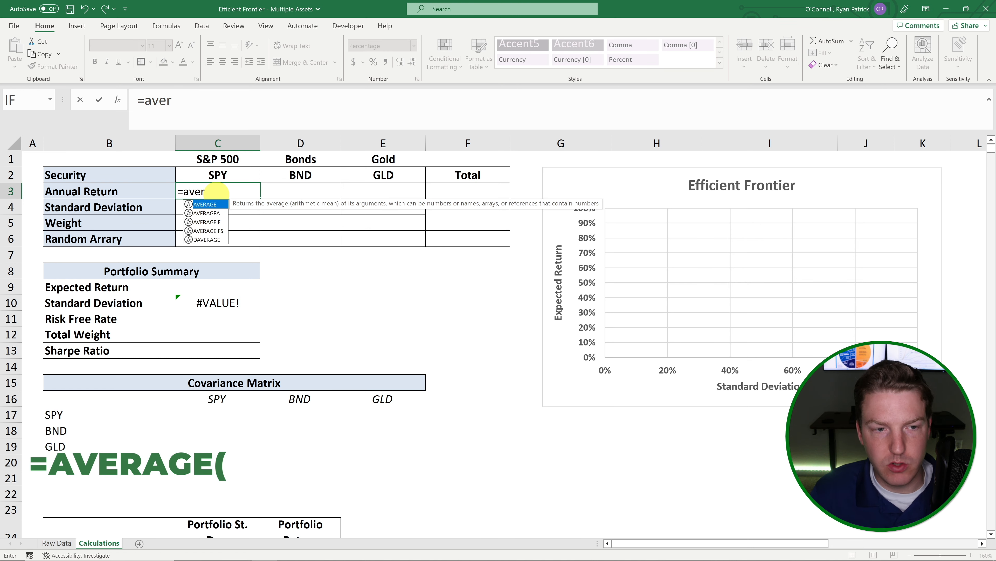
key("Tab")
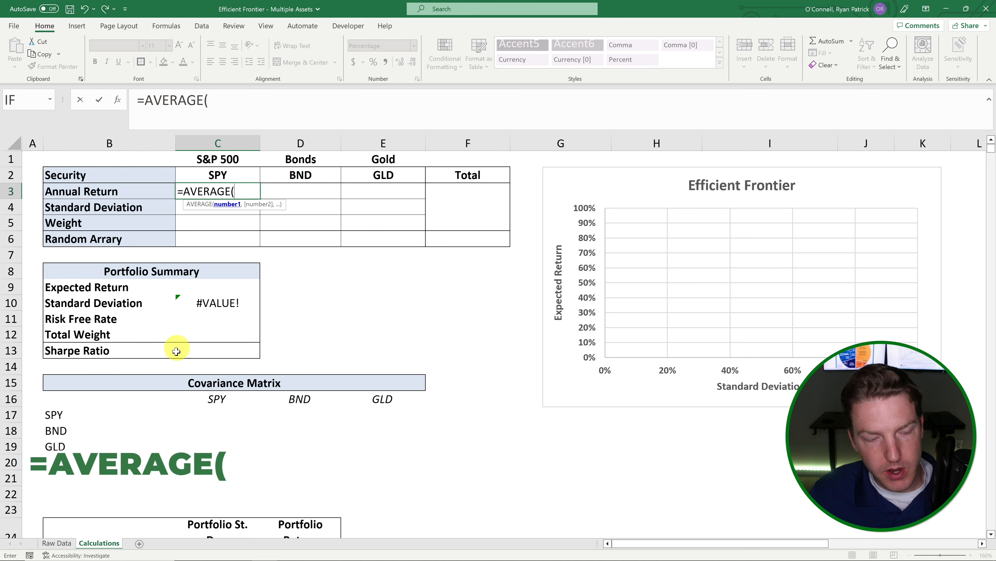
left_click(44, 538)
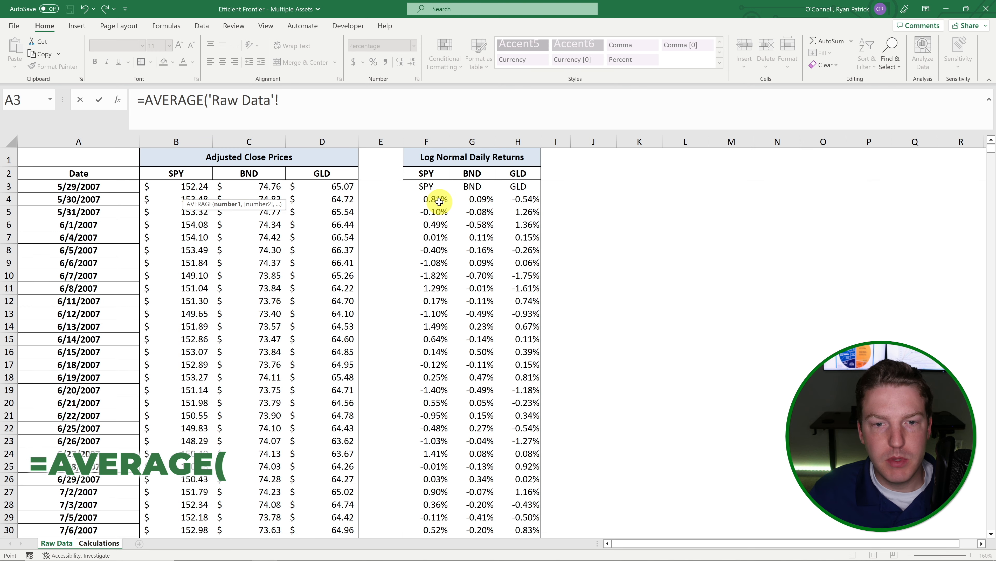
left_click(445, 195)
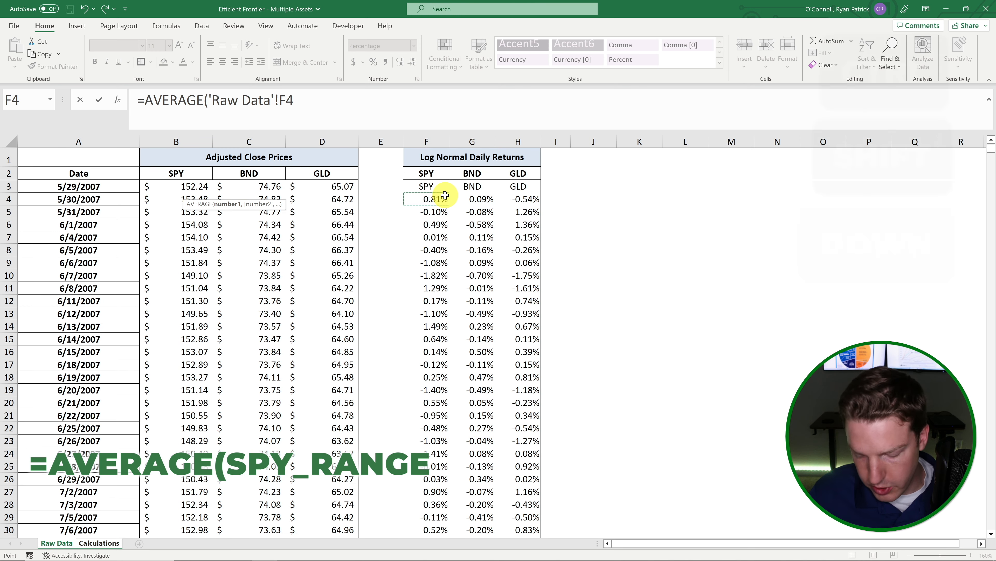
key("ctrl+shift+Down")
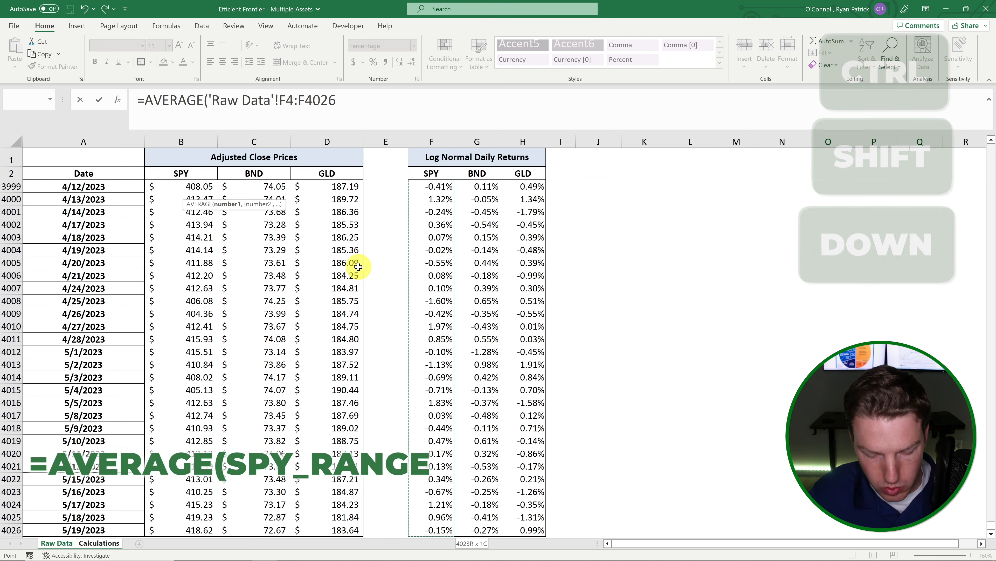
type(")")
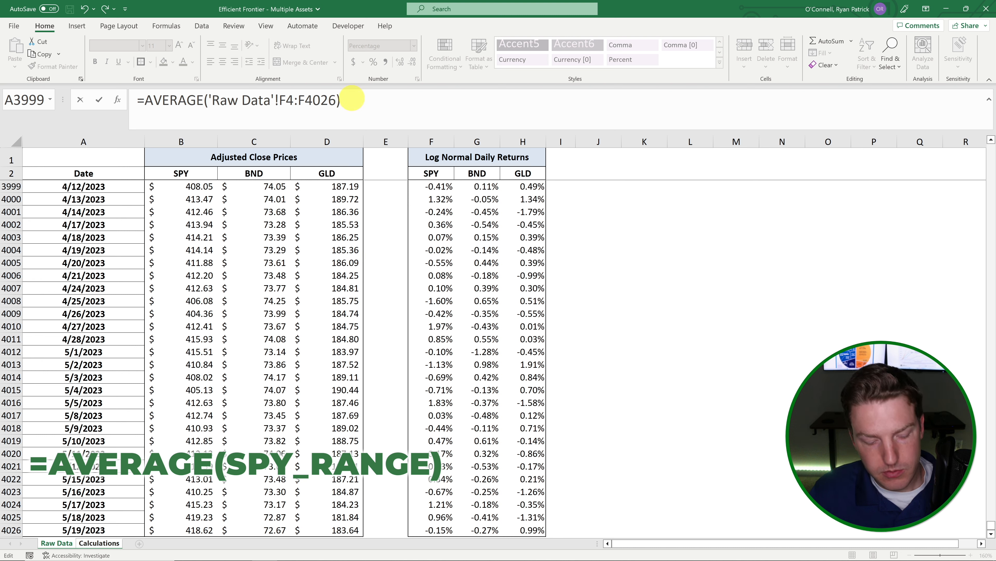
type("*252")
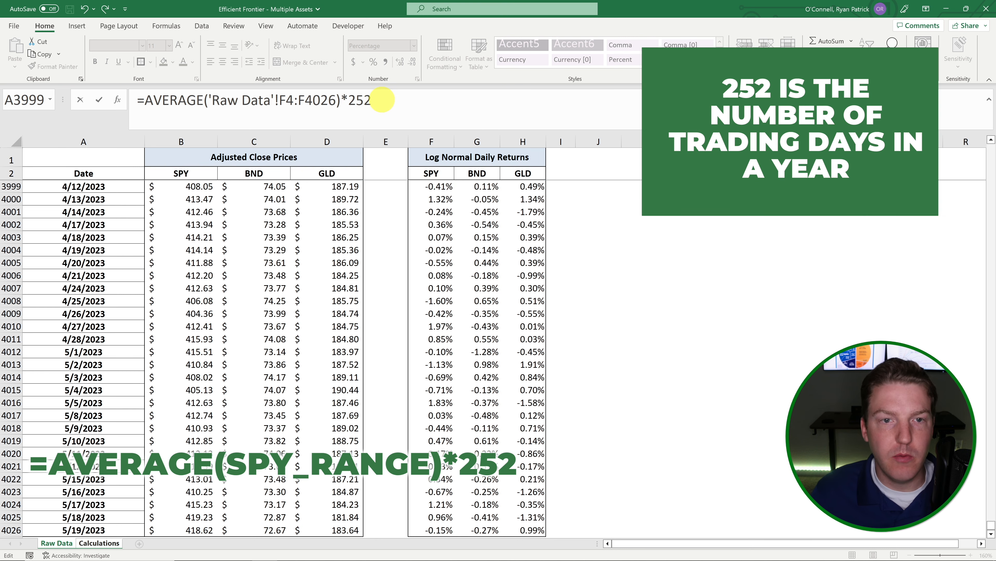
Convert the C3 formula to an annual return by making it =EXP(AVERAGE('Raw Data'!F4:F4026)*252)-1
left_click_drag(372, 101, 347, 105)
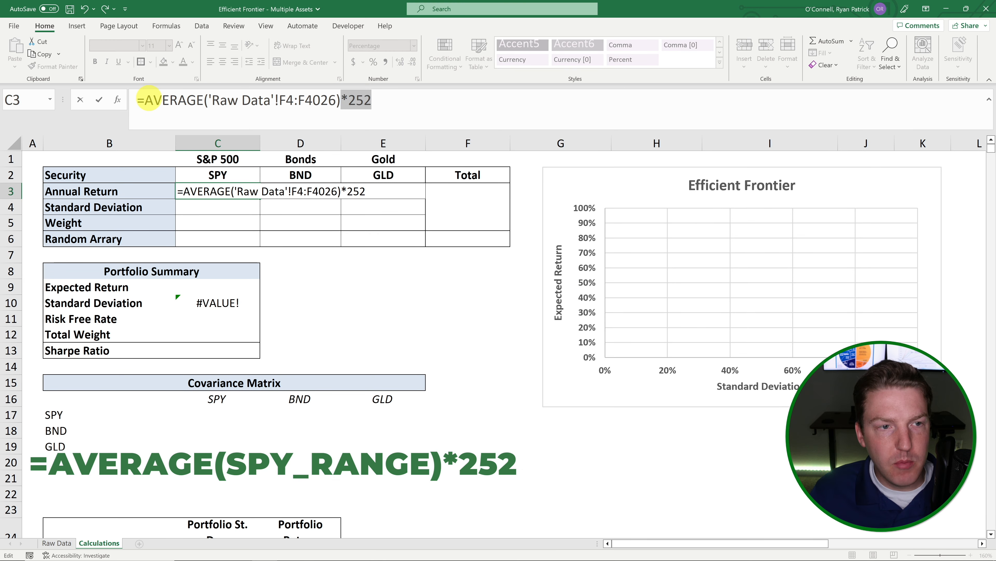
left_click(144, 100)
type("exp(")
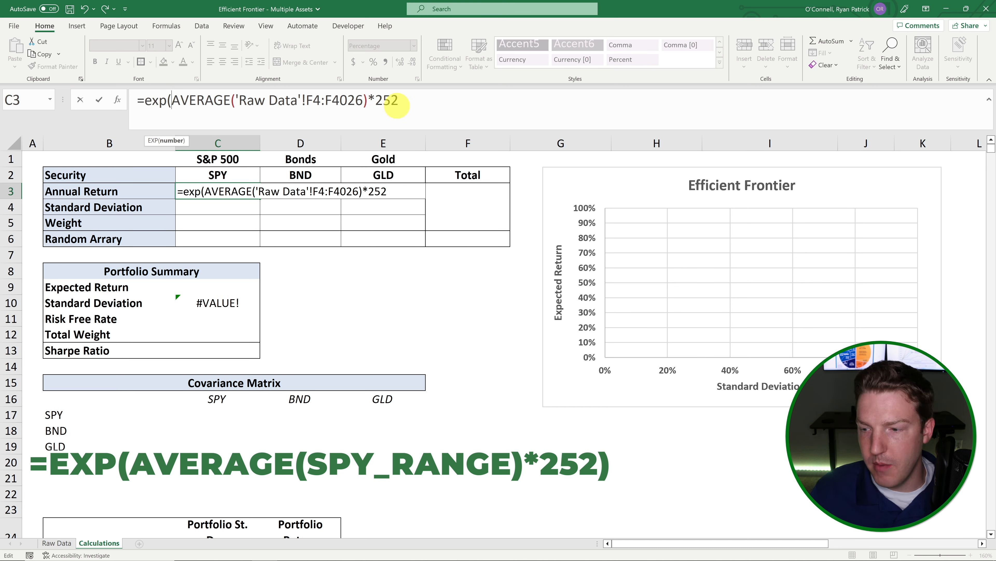
left_click(425, 106)
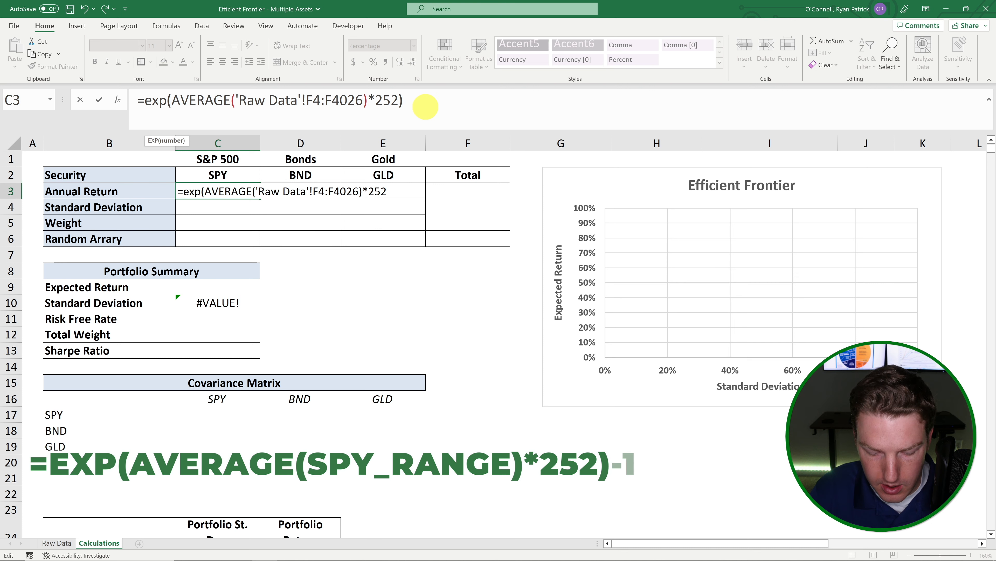
key("Return")
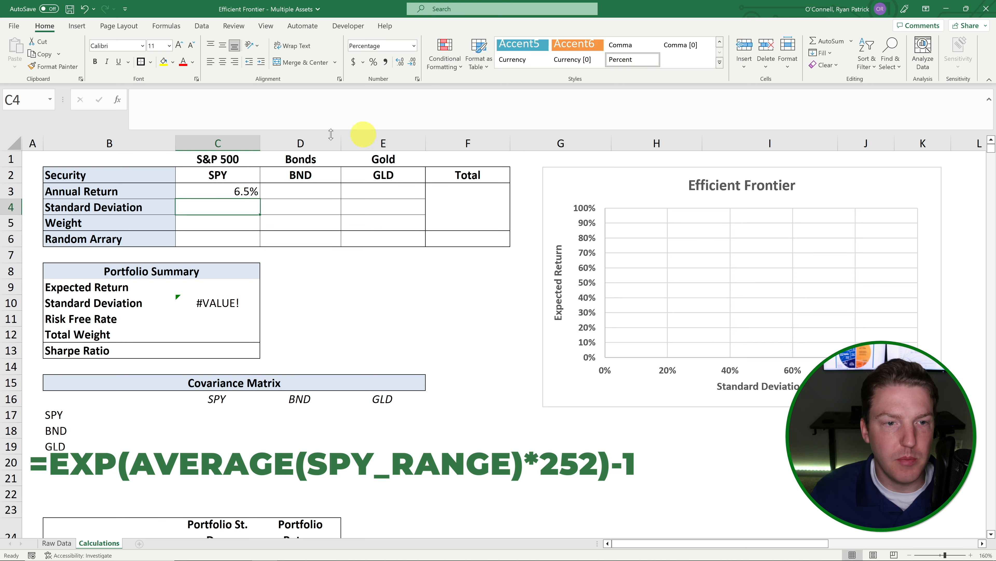
Copy SPY's Annual Return formula from C3 across to the BND and GLD columns
left_click(240, 192)
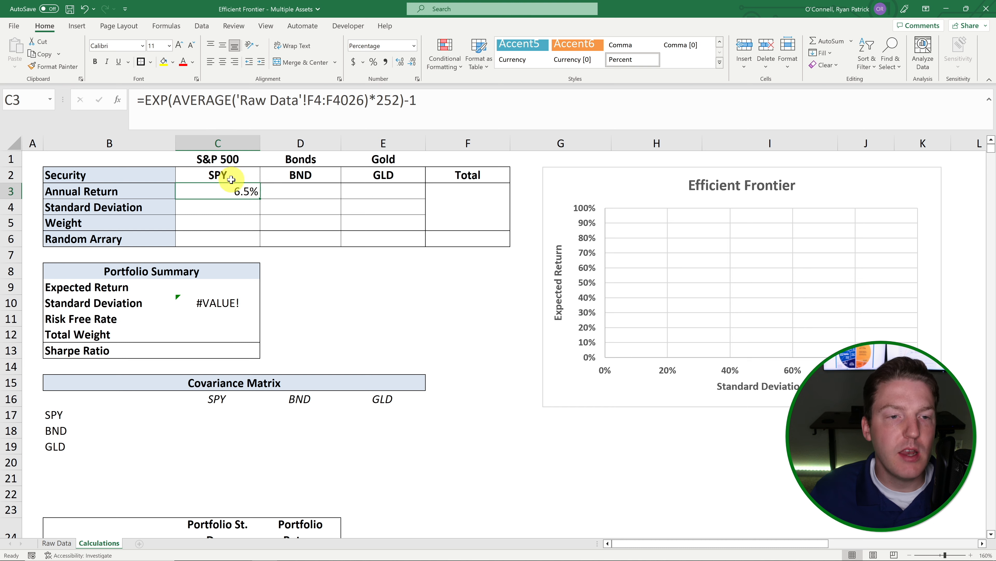
left_click_drag(99, 195, 387, 192)
left_click(252, 191)
right_click(385, 192)
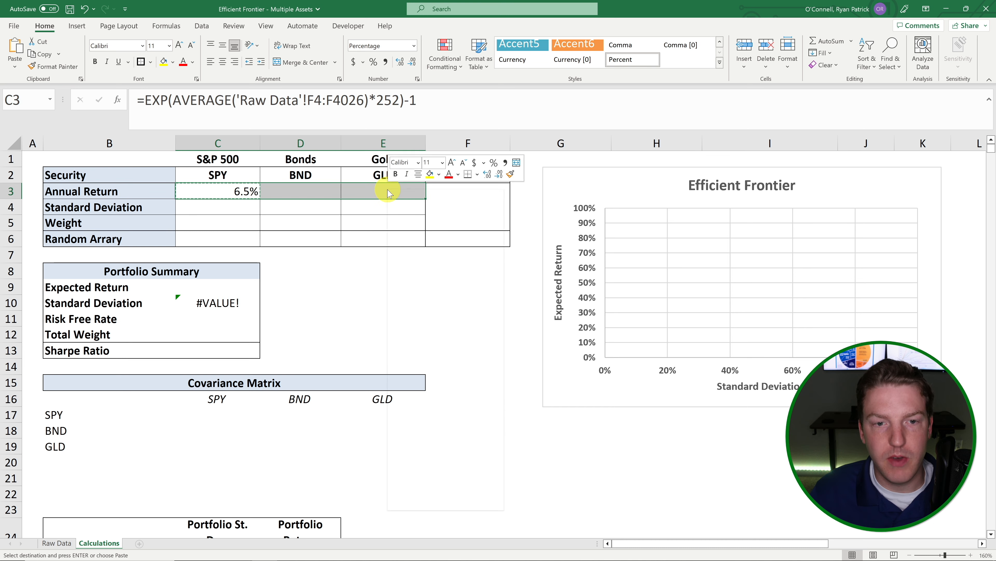
key("ctrl+v")
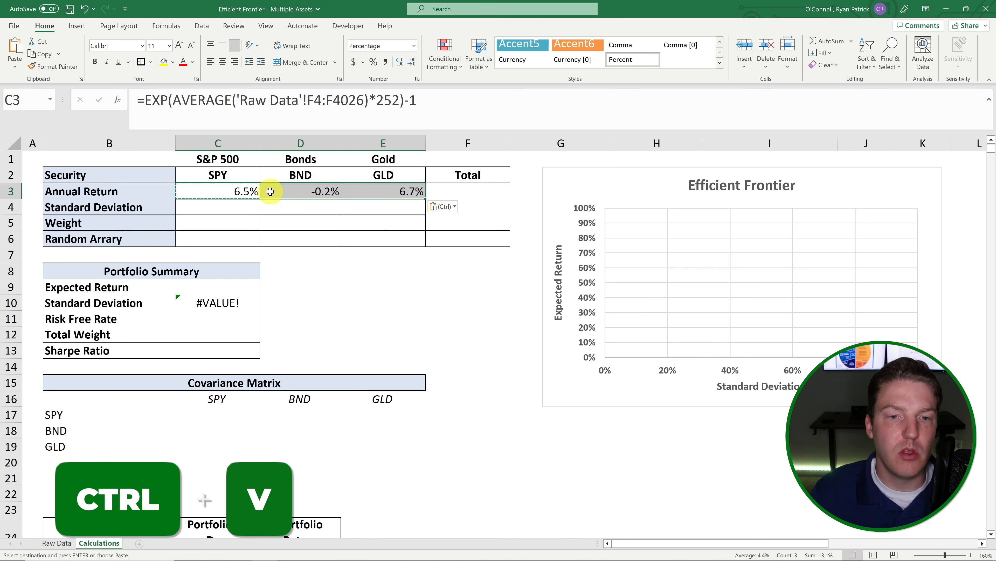
left_click(281, 222)
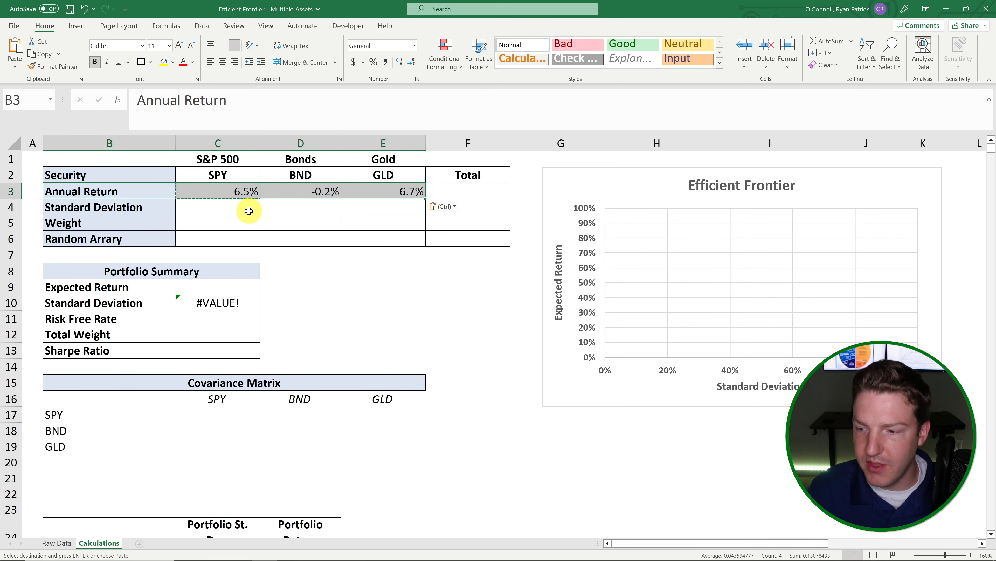
Calculate SPY's annualized variance in the Standard Deviation cell C4 with =VAR.P('Raw Data'!F4:F4026)*252
left_click(147, 206)
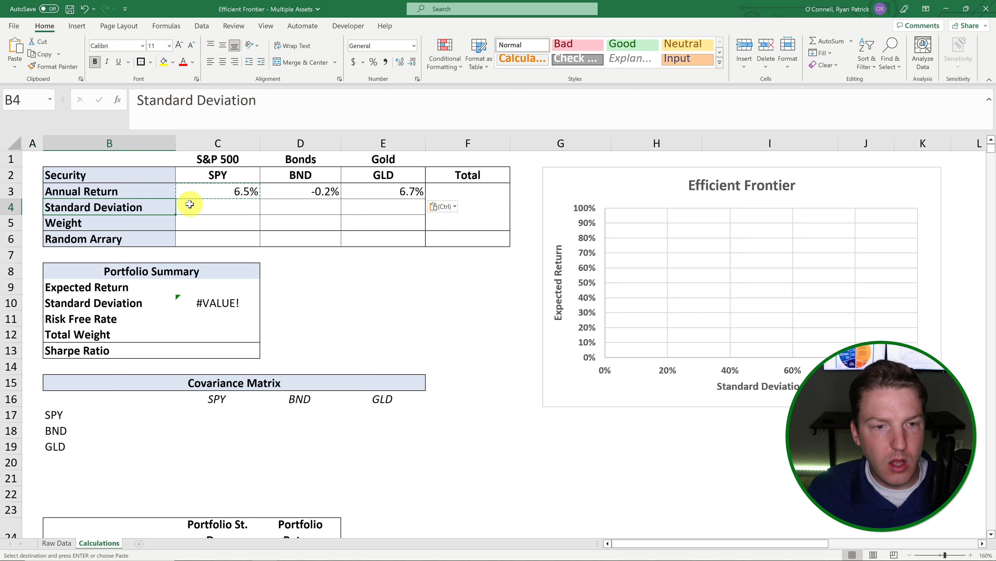
left_click(204, 205)
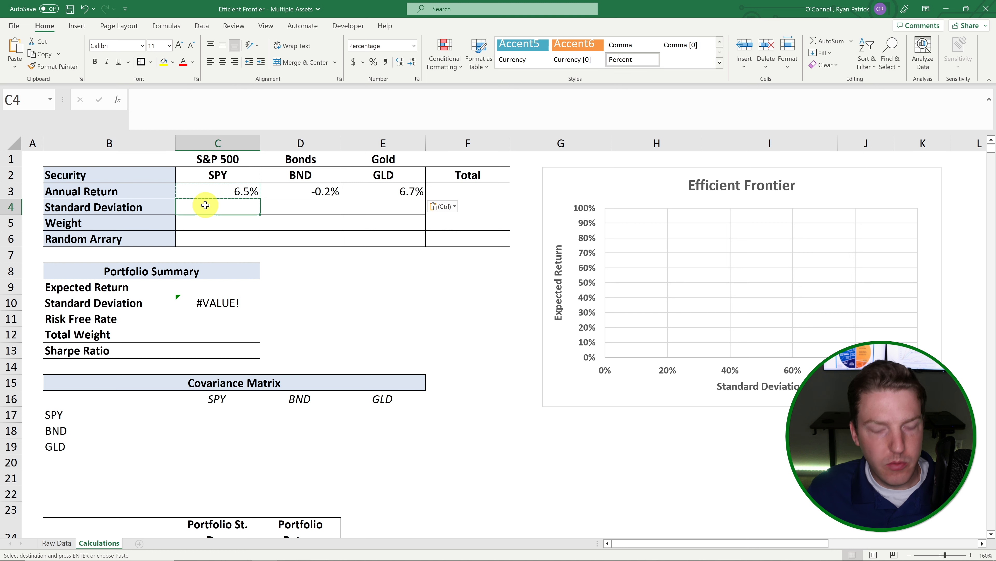
type("=var")
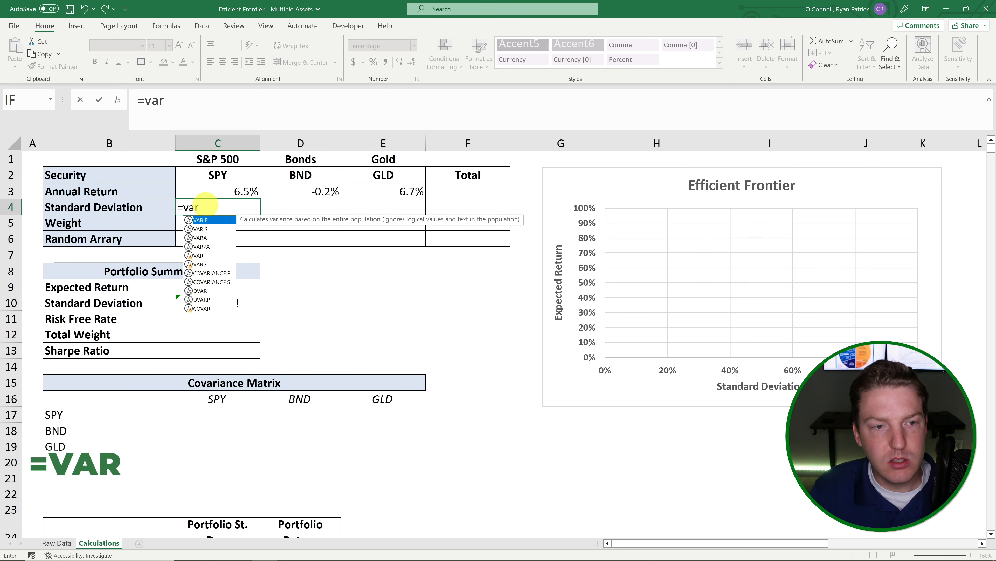
type(".p")
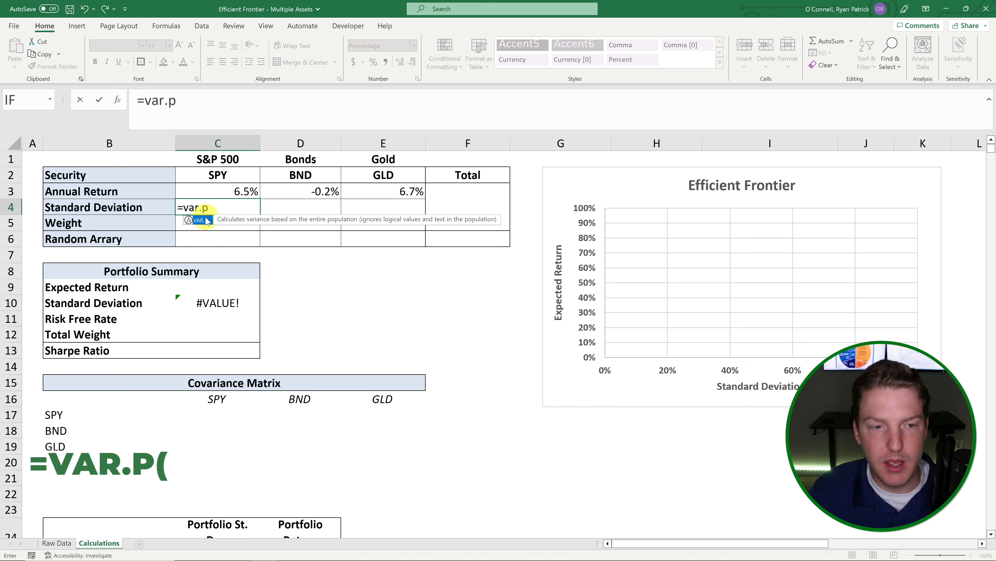
type("(")
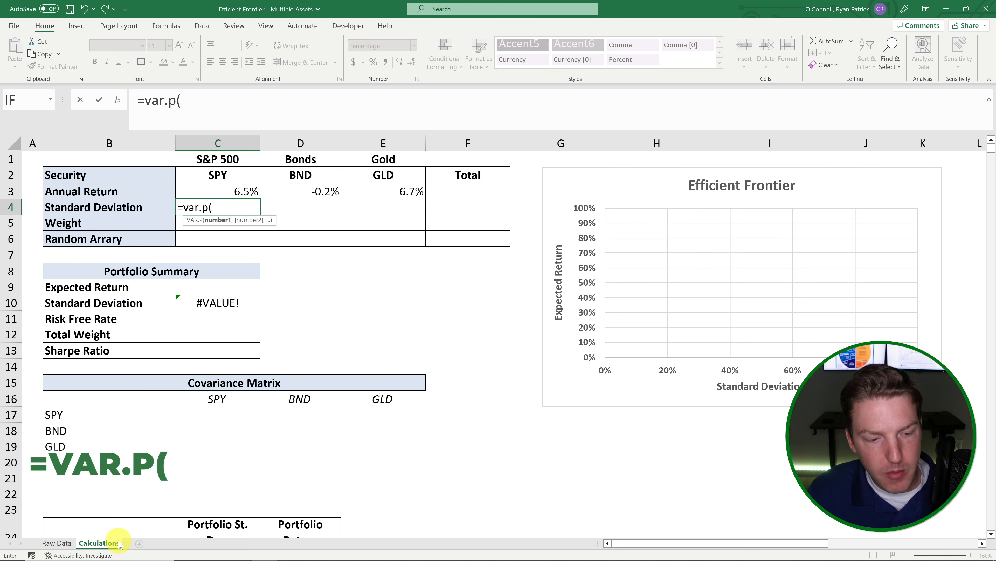
left_click(67, 542)
left_click(444, 197)
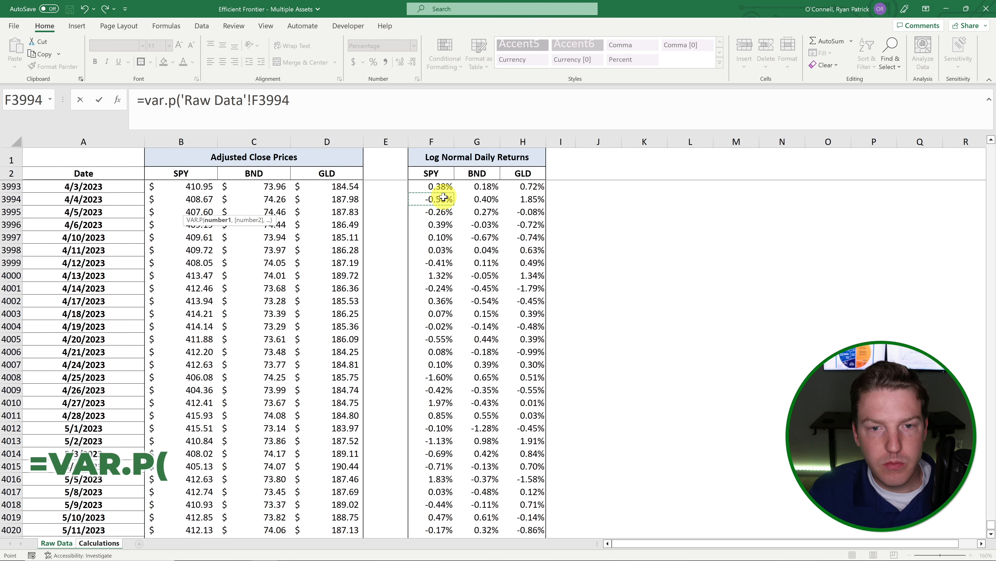
key("ctrl+Up")
key("Down")
key("Down")
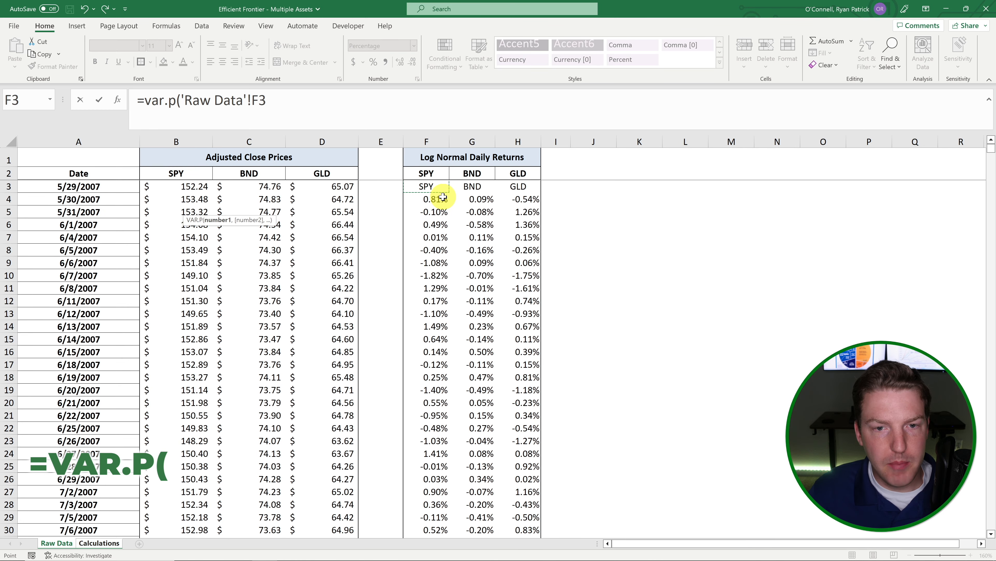
key("Down")
key("ctrl+shift+Down")
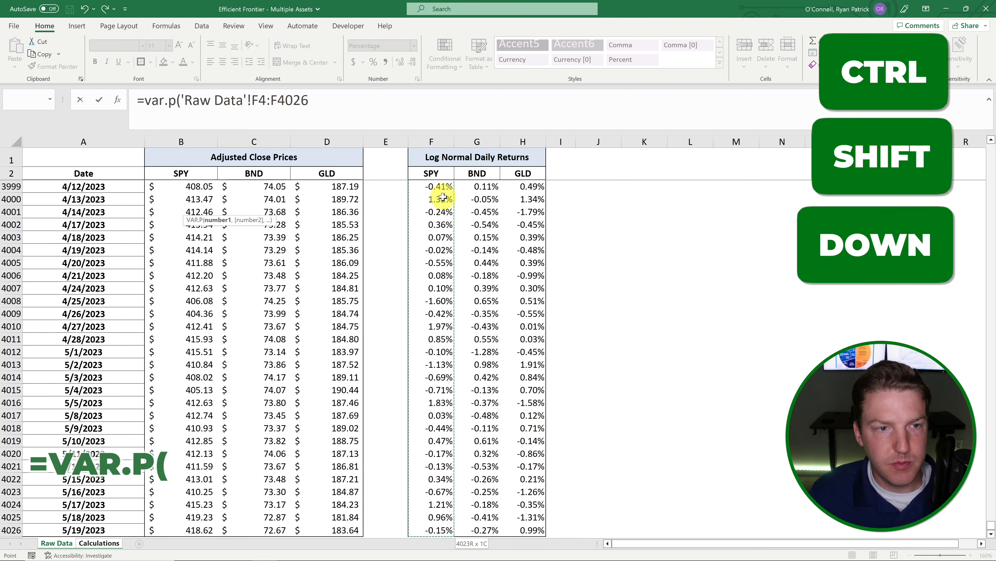
type(")*252")
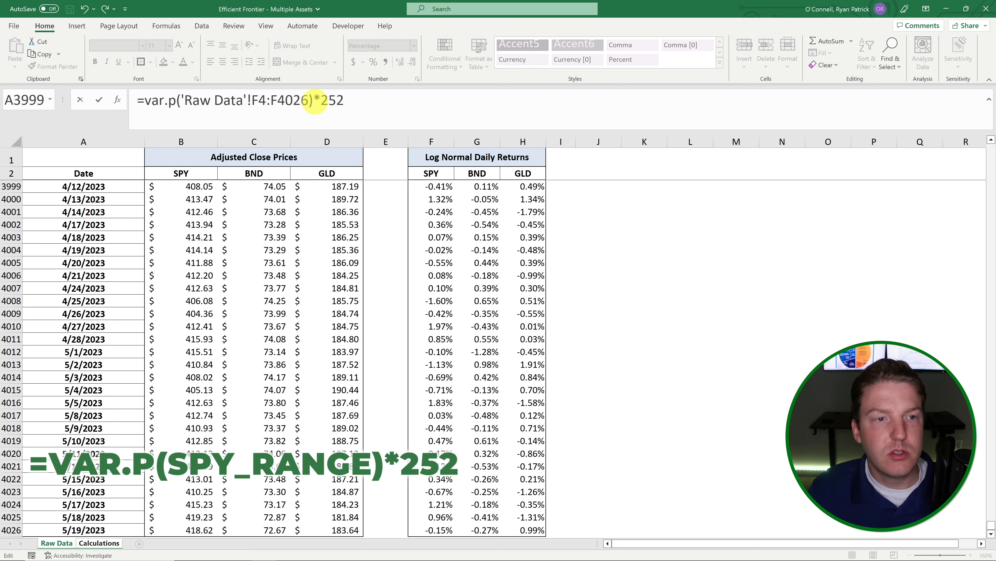
key("Return")
Turn the C4 variance into a standard deviation by wrapping it in a square root: =SQRT(VAR.P('Raw Data'!F4:F4026)*252)
left_click(245, 212)
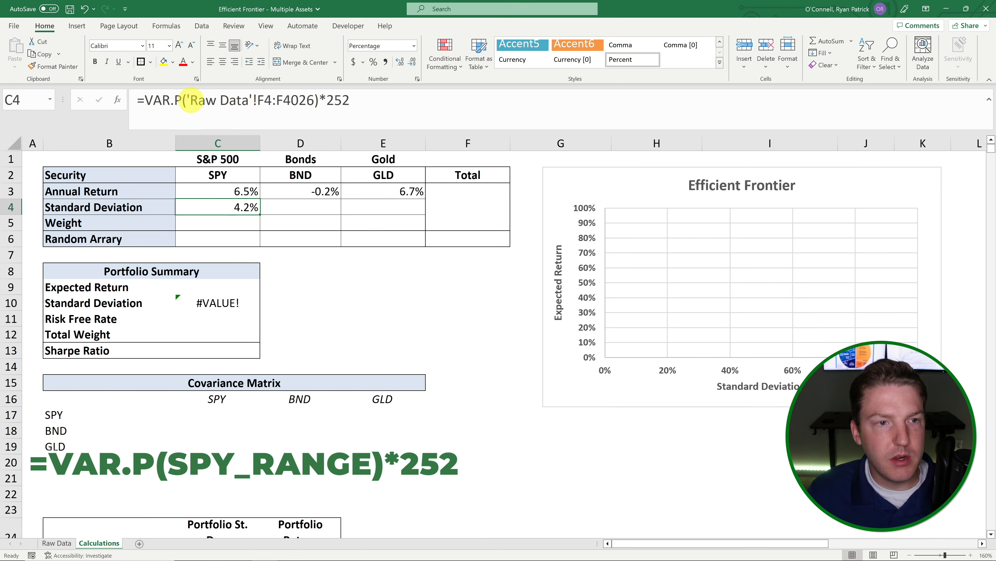
left_click(151, 100)
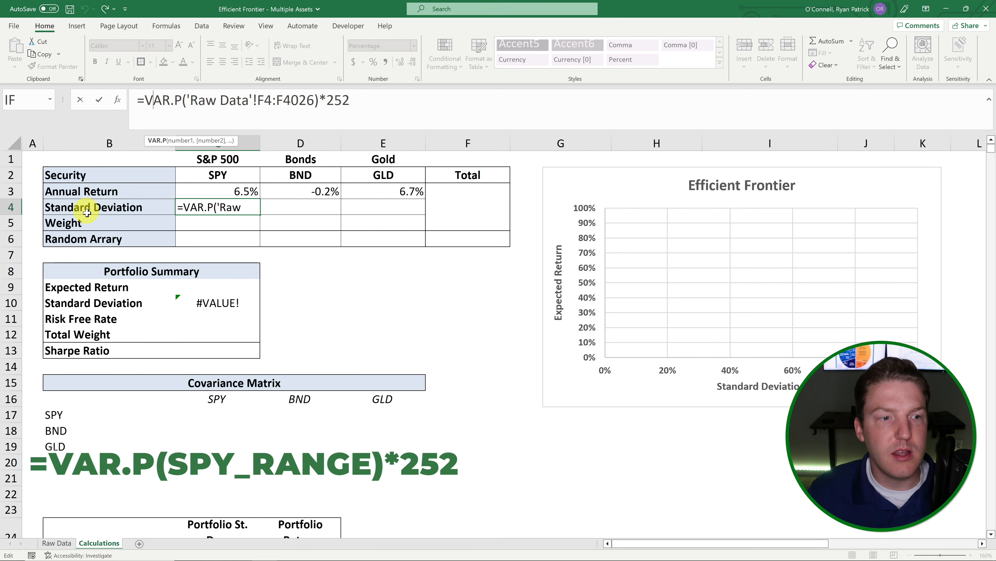
type("sqrt")
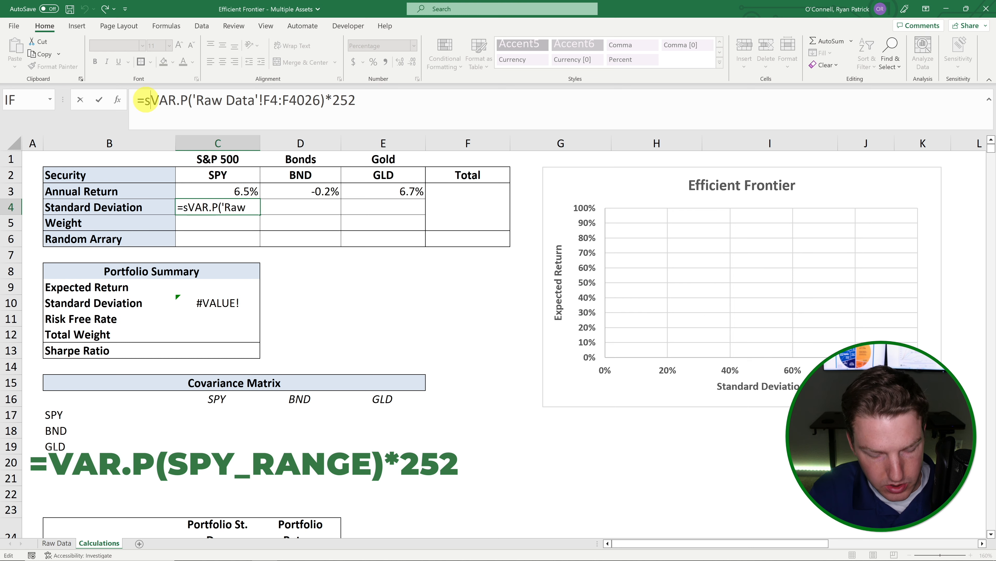
type("(")
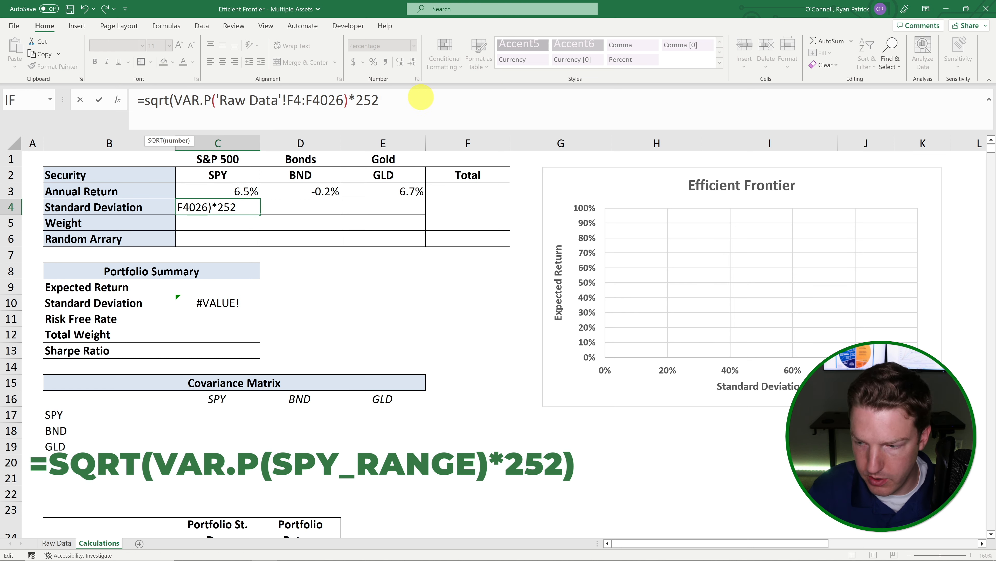
key("Return")
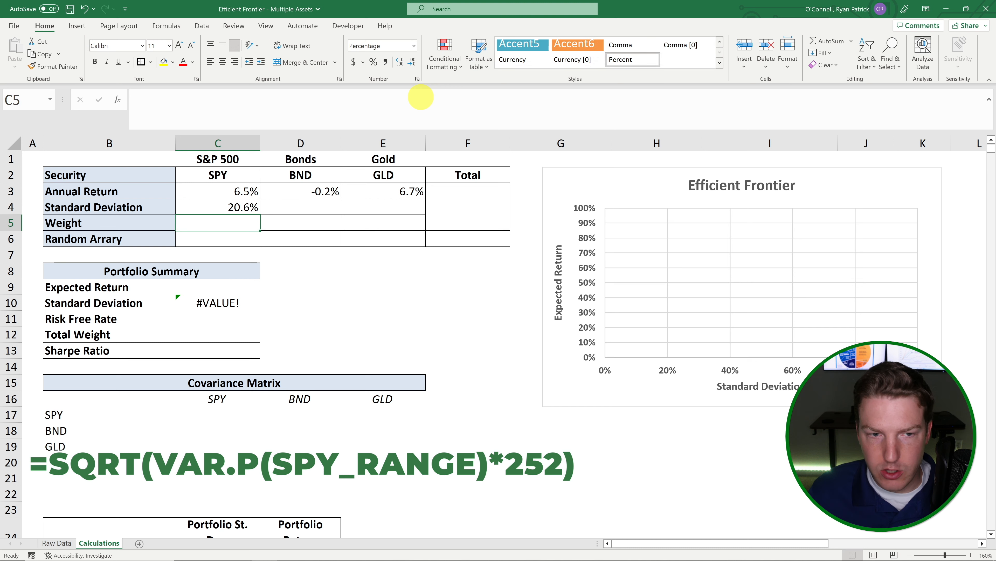
Fill SPY's Standard Deviation formula from C4 across to BND and GLD, and review the three values
left_click(238, 207)
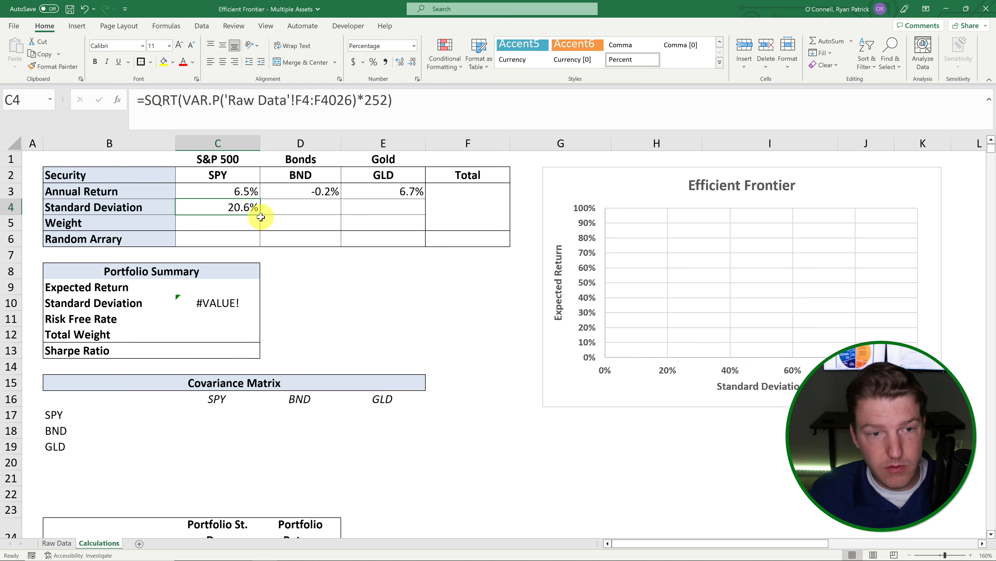
left_click_drag(262, 217, 417, 210)
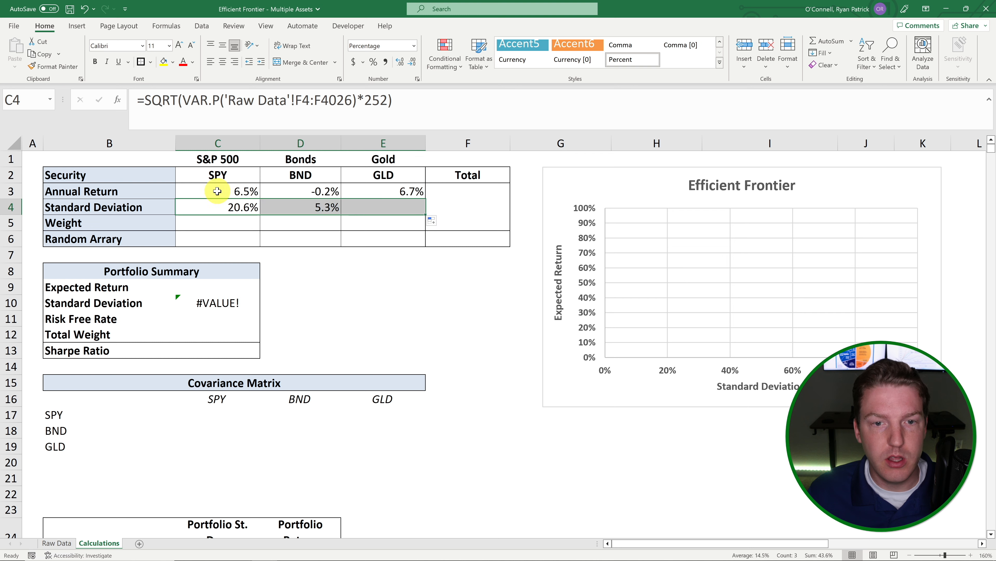
left_click(216, 176)
left_click(313, 209)
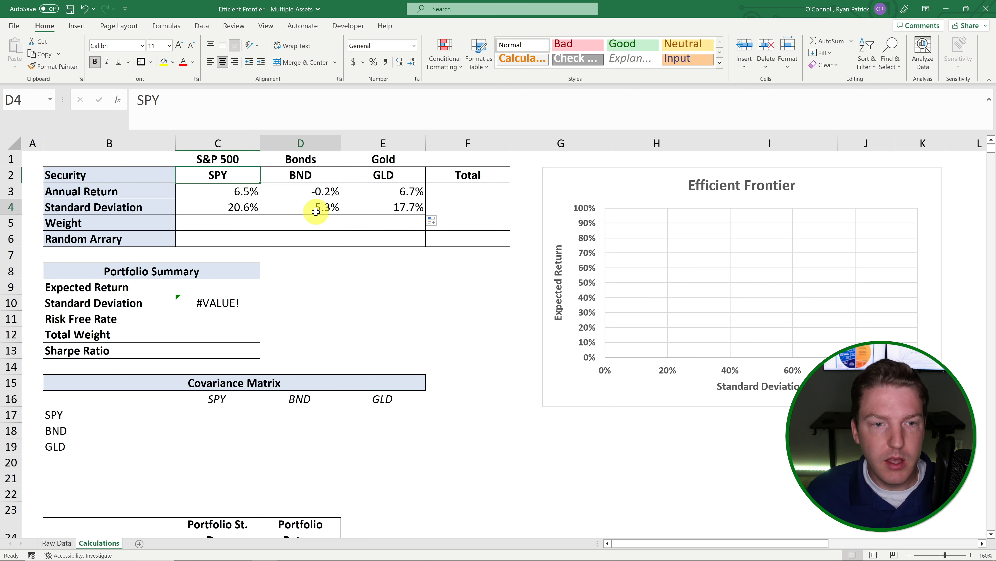
left_click_drag(242, 207, 379, 204)
left_click(222, 230)
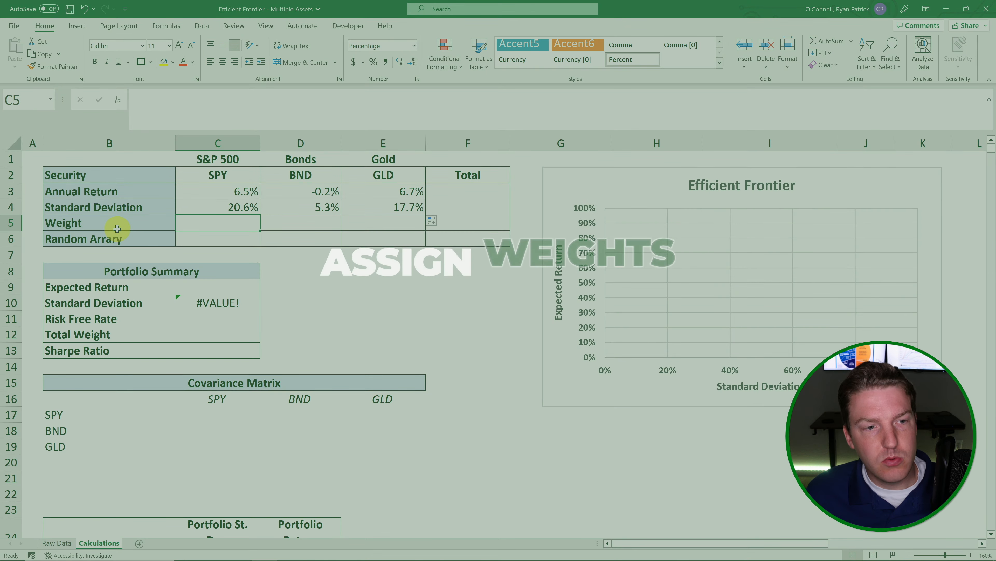
Look over the empty Weight row and the simulation table for portfolio standard deviation and return
left_click_drag(116, 229, 377, 217)
left_click(233, 223)
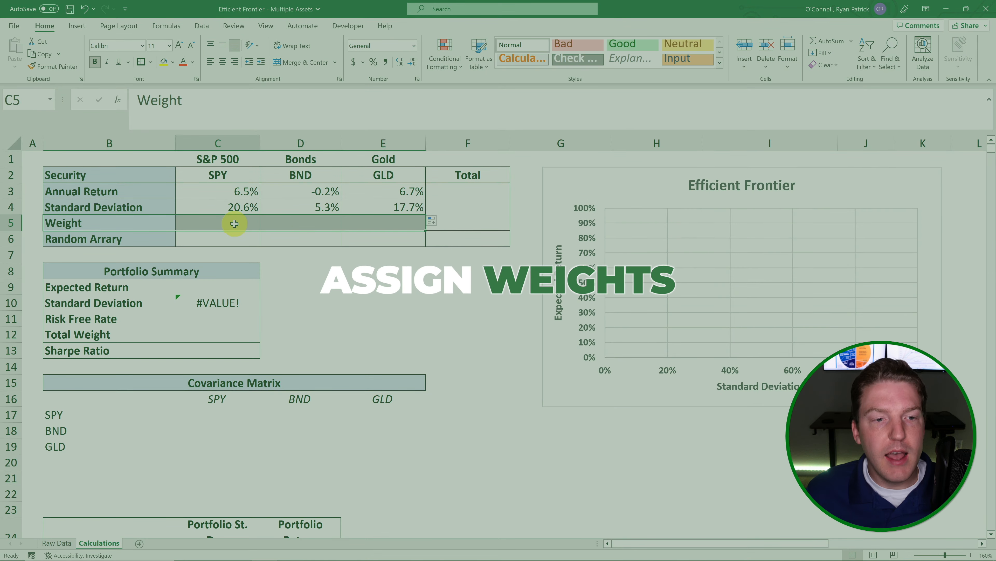
left_click_drag(207, 227, 383, 217)
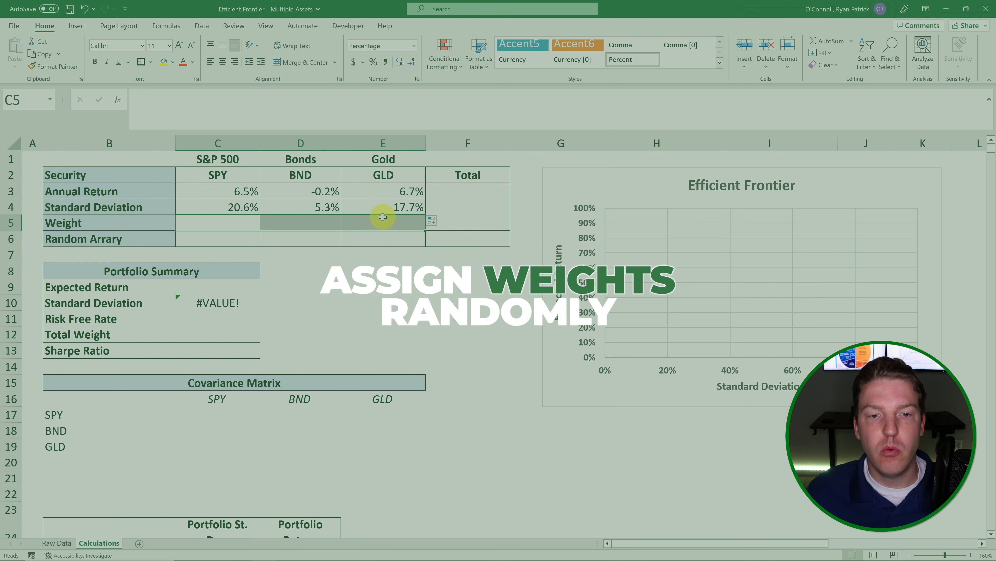
scroll(352, 218, "down", 7)
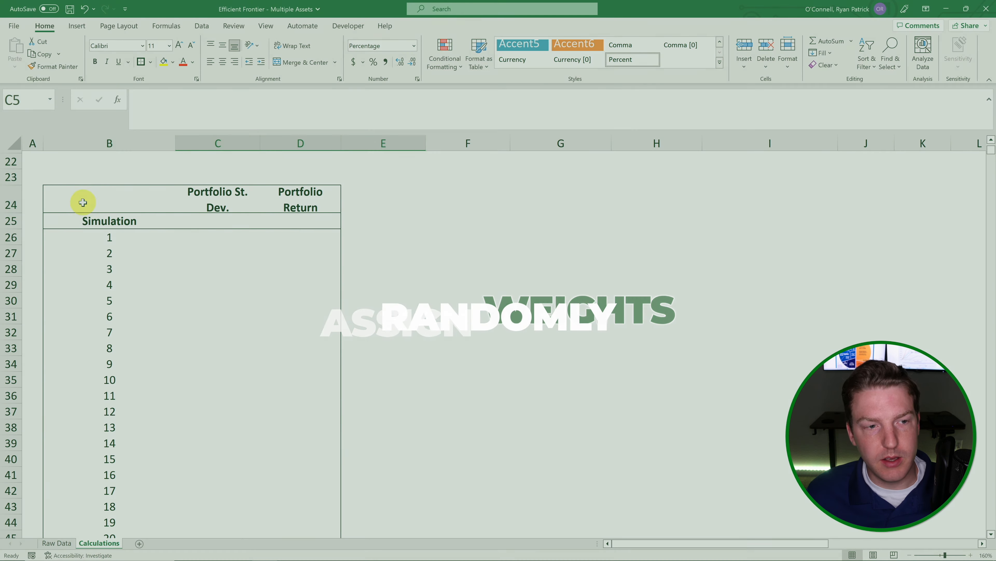
left_click_drag(82, 203, 307, 476)
scroll(402, 422, "up", 7)
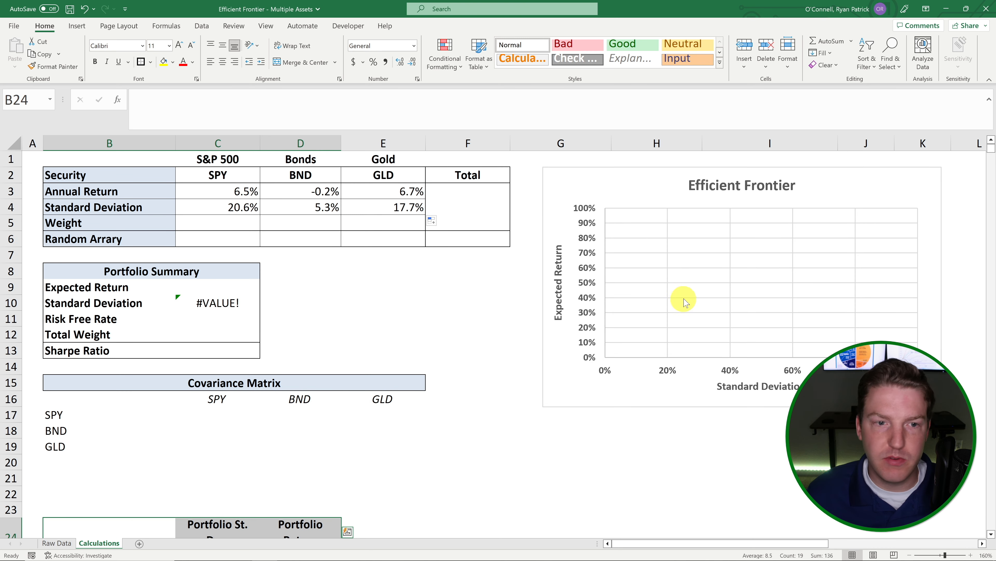
Generate a random number for SPY in the Random Array cell C6 with =RAND()
left_click(231, 236)
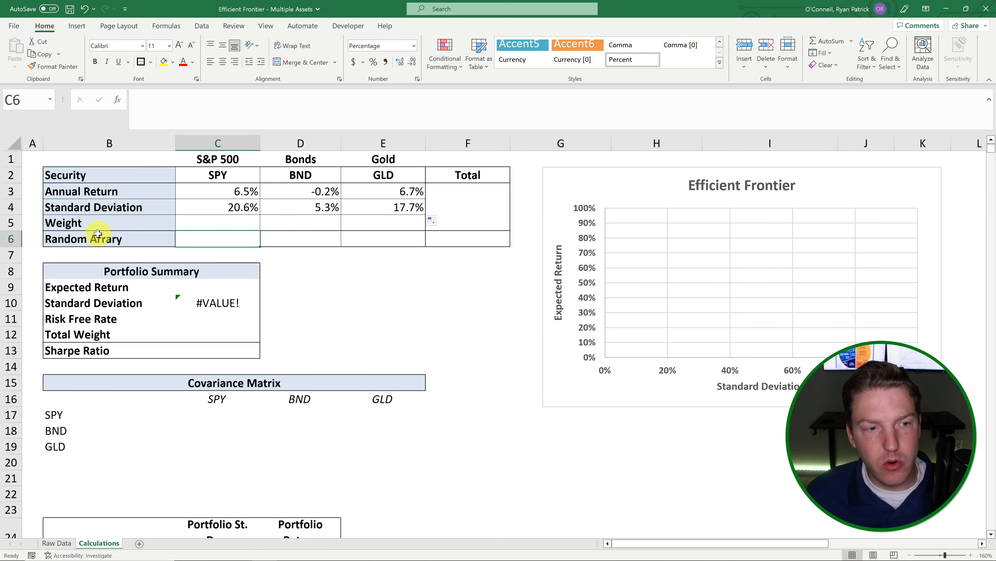
type("=ra")
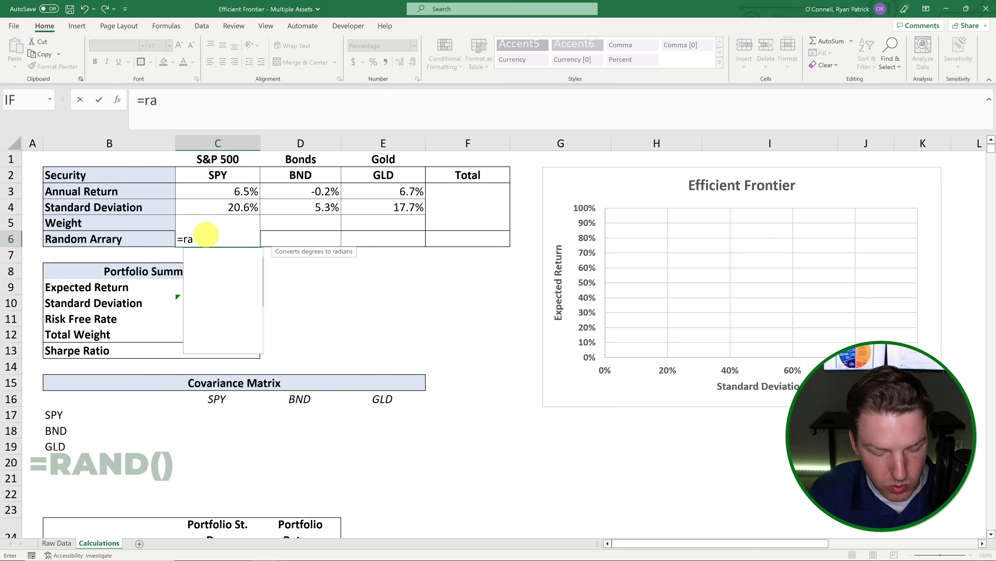
type("nd()")
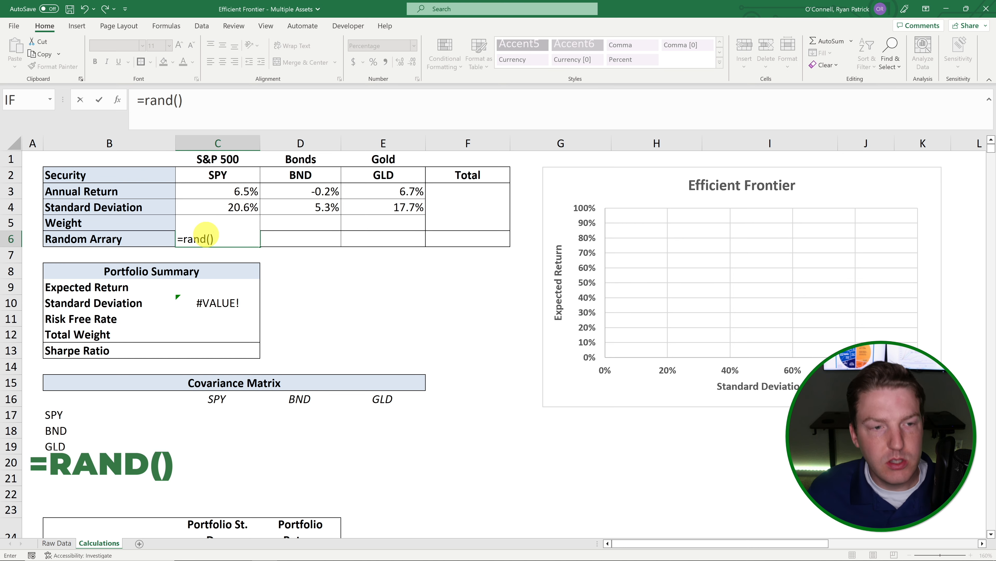
key("Return")
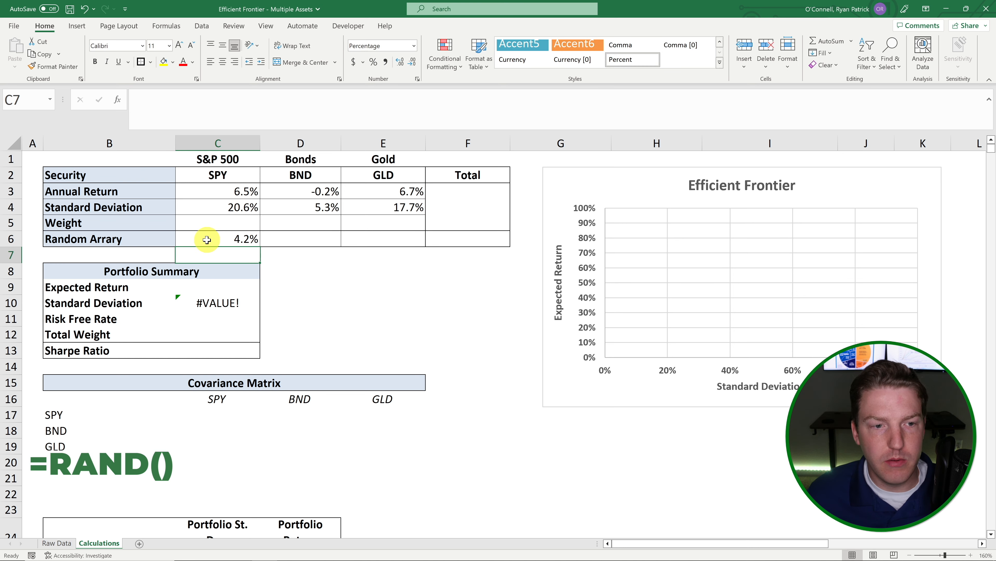
Fill SPY's random number formula from C6 across to the BND and GLD columns
left_click(255, 243)
left_click_drag(260, 246, 414, 238)
key("alt+F1")
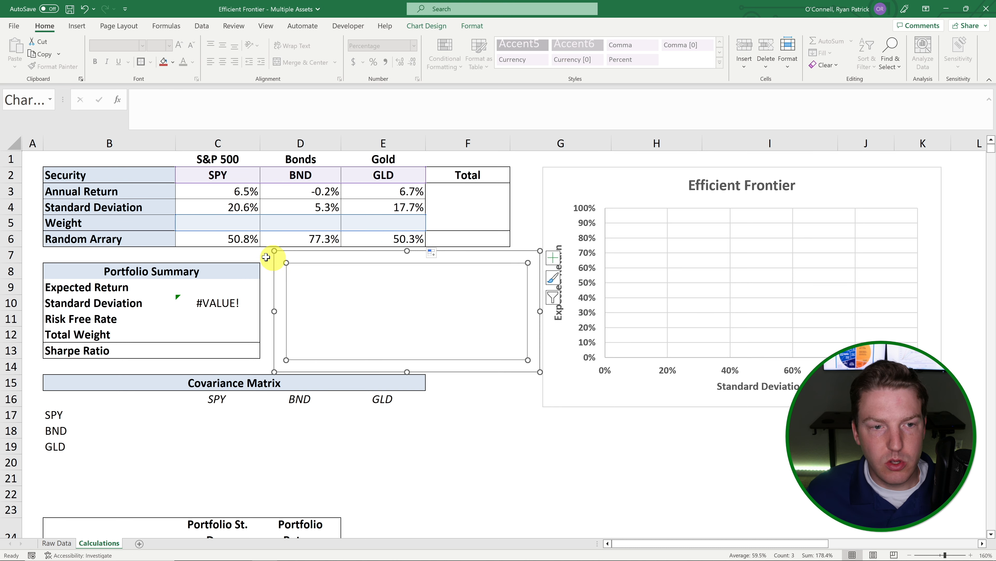
left_click(242, 239)
left_click_drag(240, 239, 392, 235)
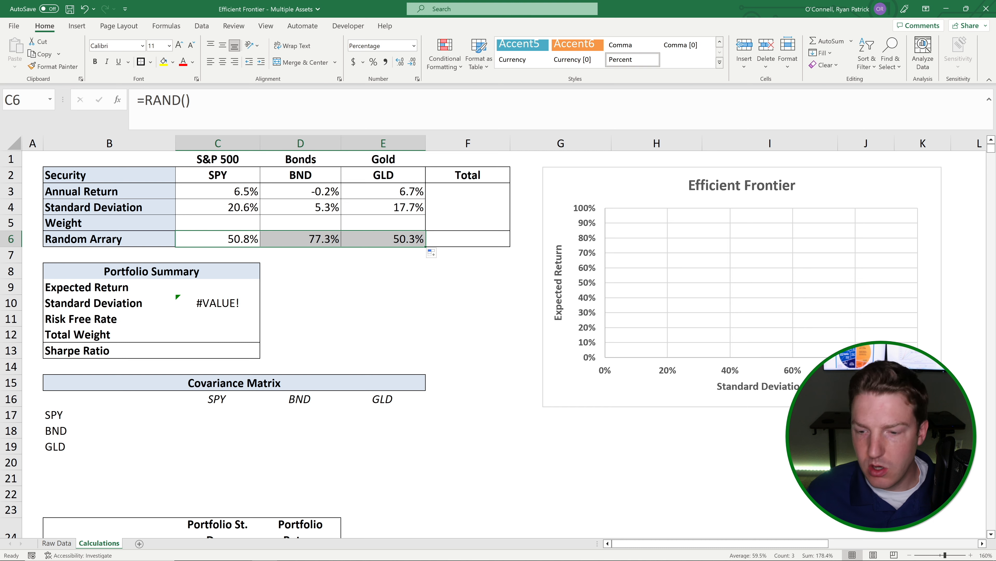
Total the three random numbers in F6 with =SUM(C6:E6)
left_click(454, 241)
type("=s")
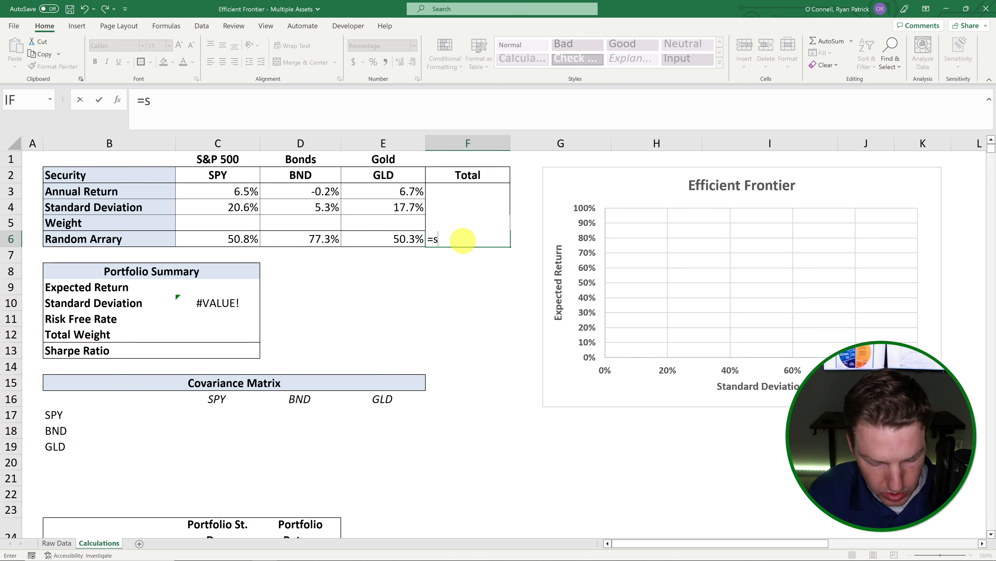
type("um(")
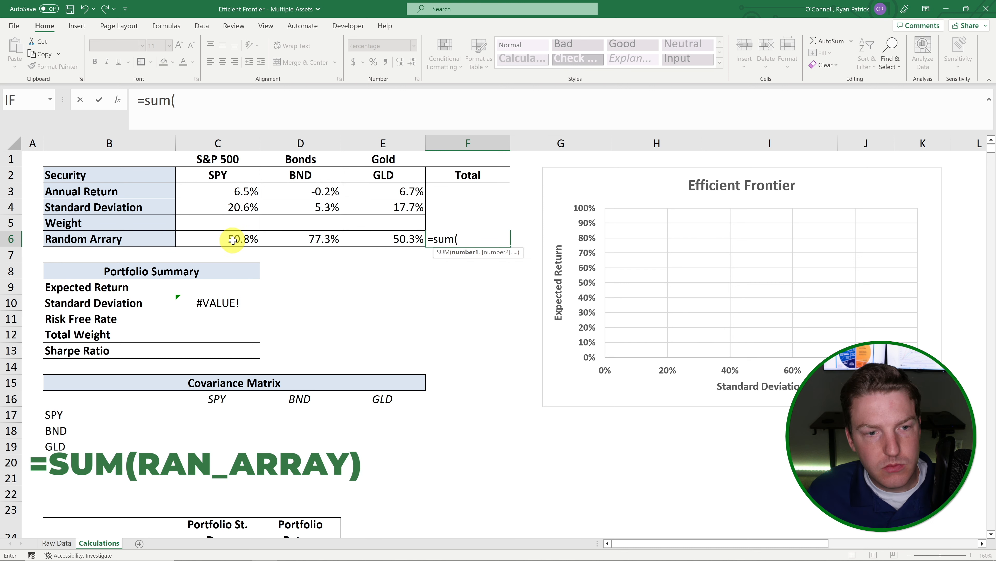
left_click_drag(231, 226, 407, 235)
key("Return")
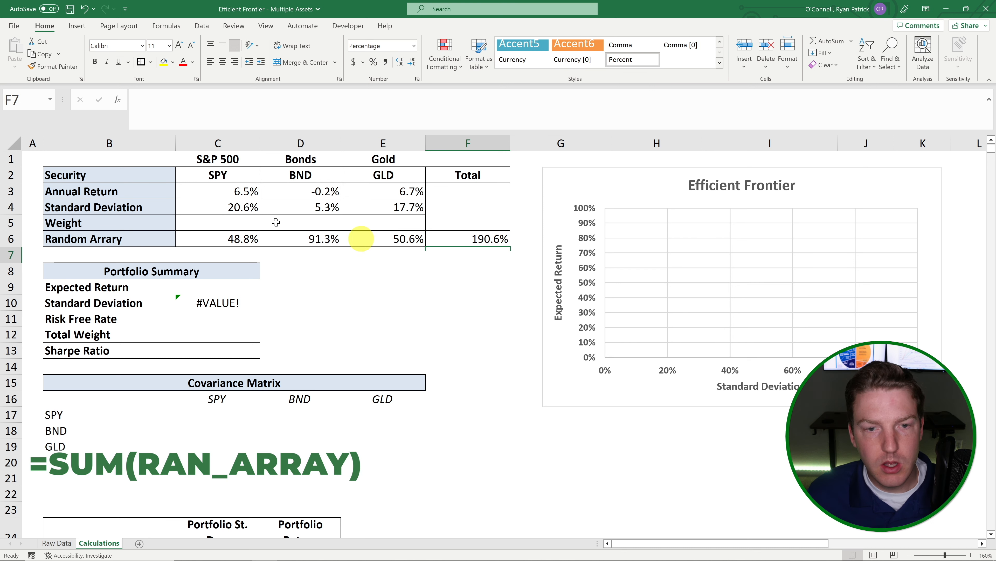
Calculate SPY's weight in C5 with =C6/$F$6 and fill the formula across to BND and GLD
left_click(241, 226)
type("=")
key("Down")
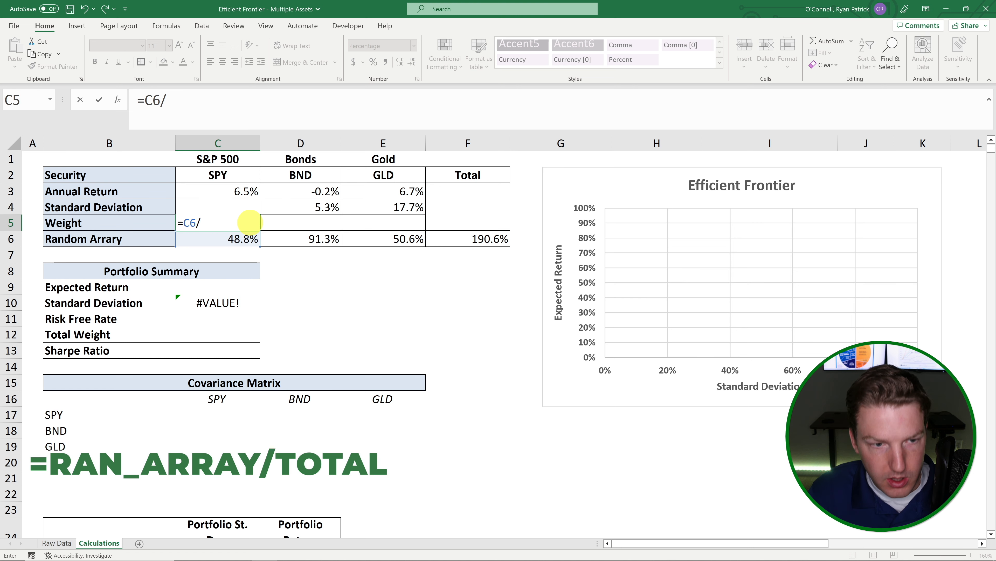
type("/")
left_click(495, 238)
key("F4")
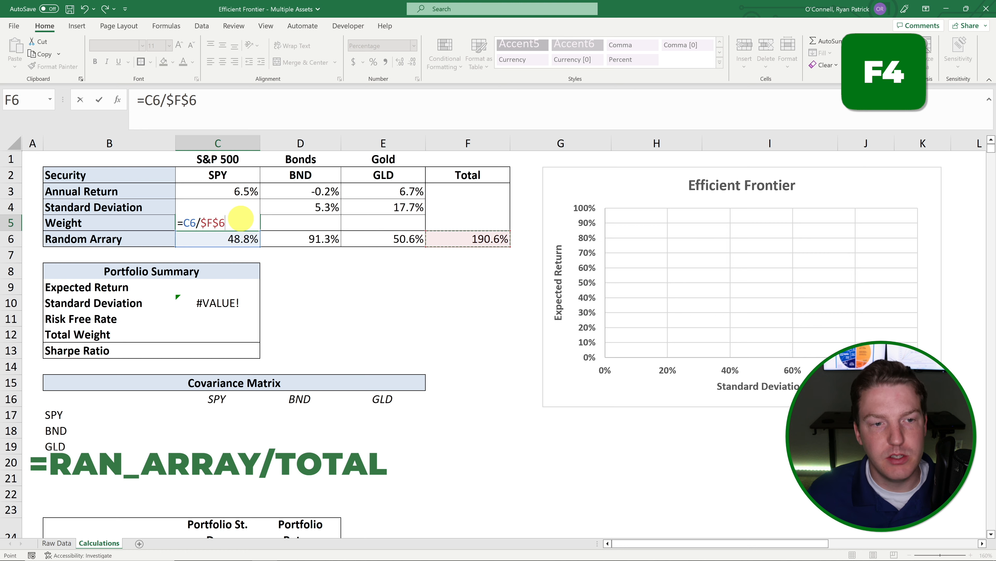
key("Return")
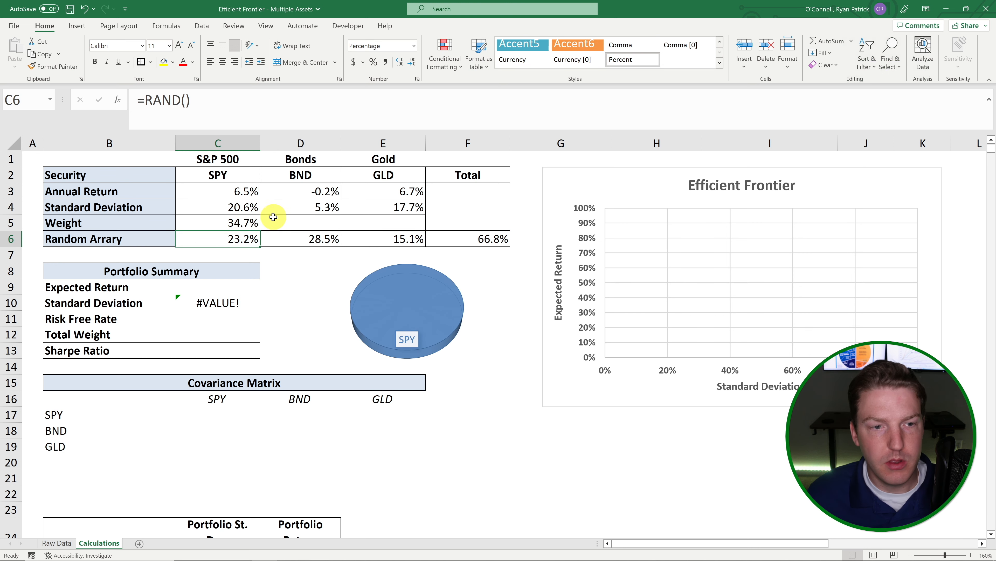
left_click(251, 222)
left_click_drag(260, 228, 392, 224)
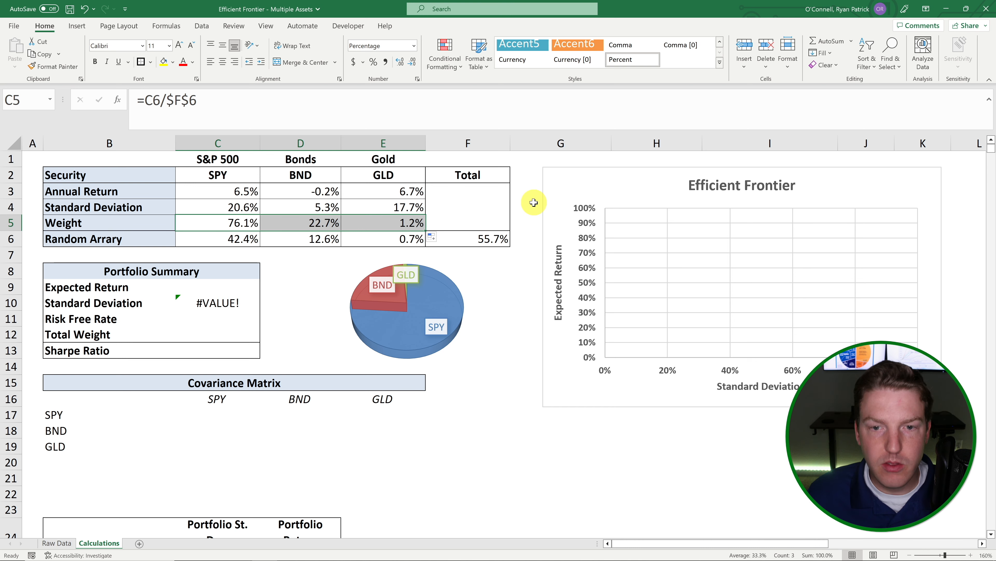
Recalculate the workbook repeatedly to check how the random weights and the pie chart change
key("F9")
left_click(518, 289)
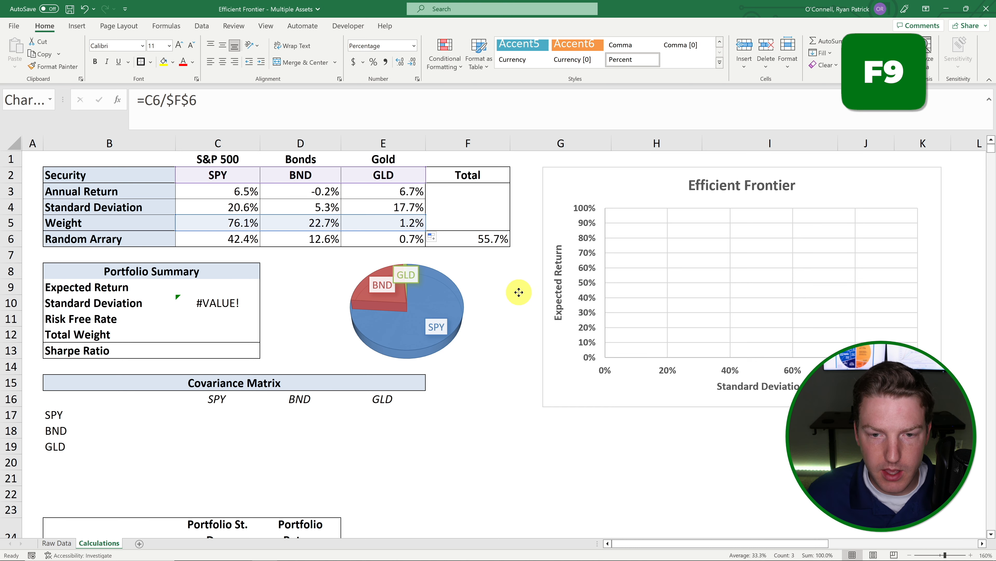
left_click(532, 197)
key("F9")
key("F9")
key("F9")
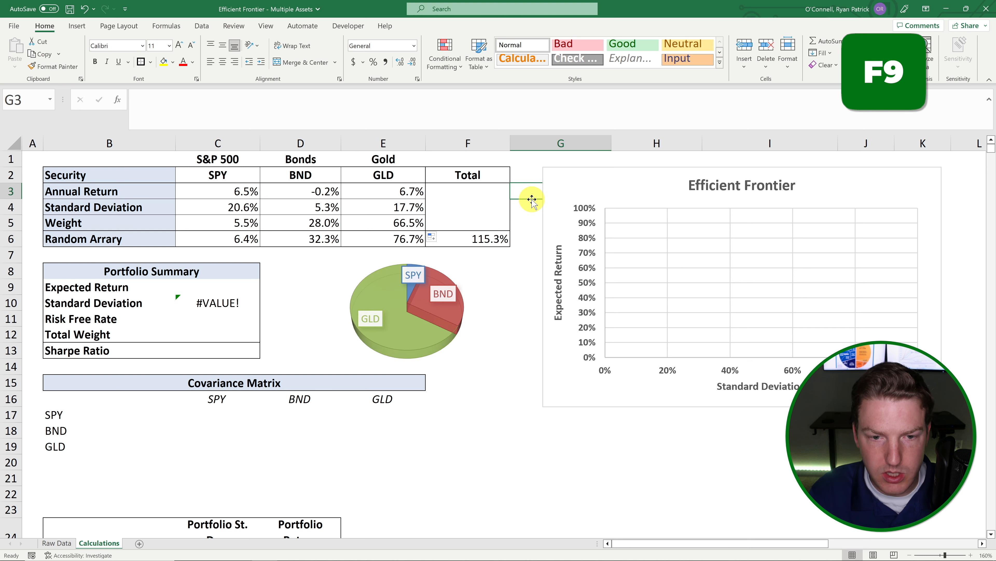
key("F9")
key("F9")
key("F9")
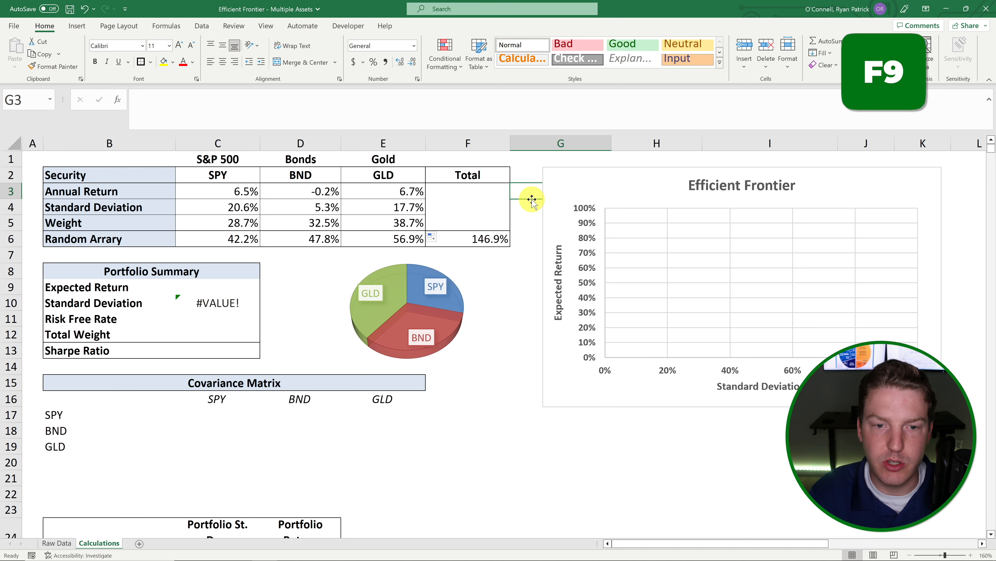
key("F9")
key("F9")
key("F9")
key("F9")
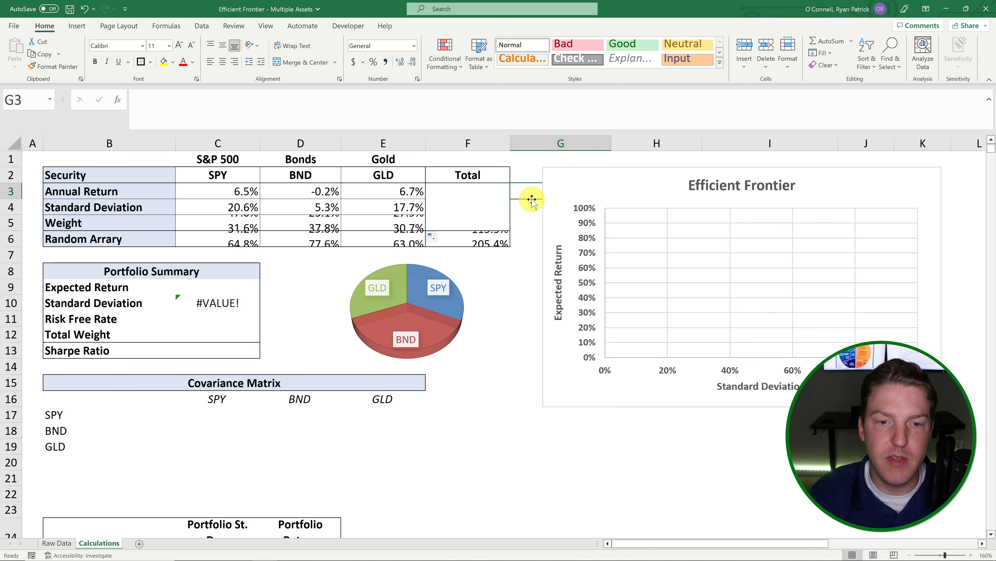
key("F9")
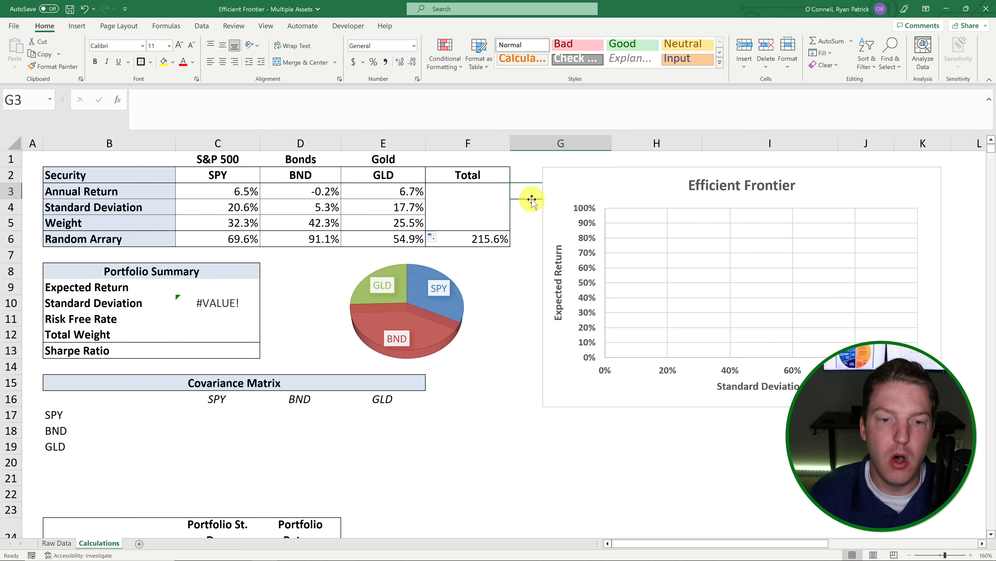
Calculate the portfolio's Expected Return in C9 with =SUMPRODUCT(C3:E3,C5:E5), combining annual returns and weights
left_click(217, 287)
left_click_drag(243, 222, 407, 223)
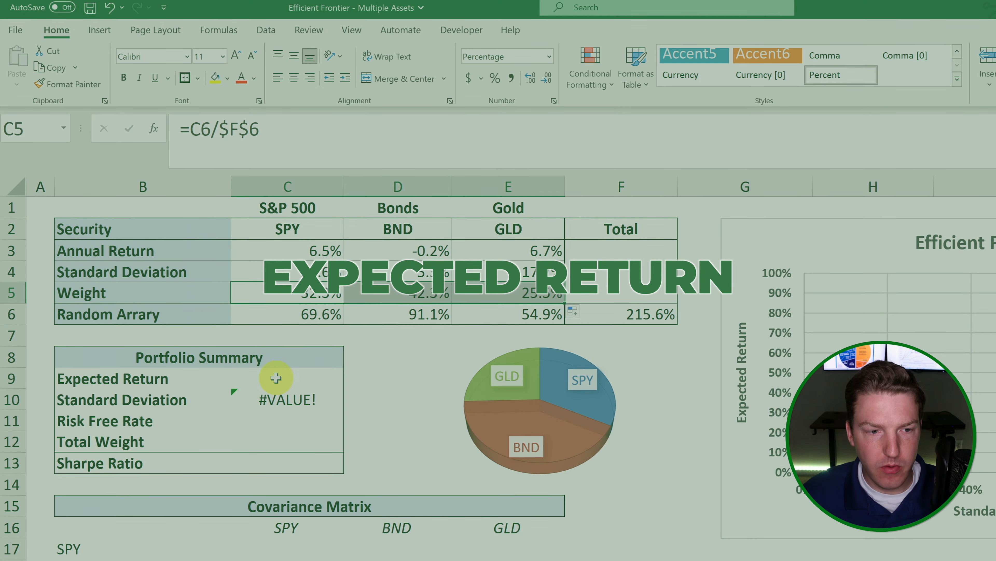
left_click(286, 377)
type("=sumpr")
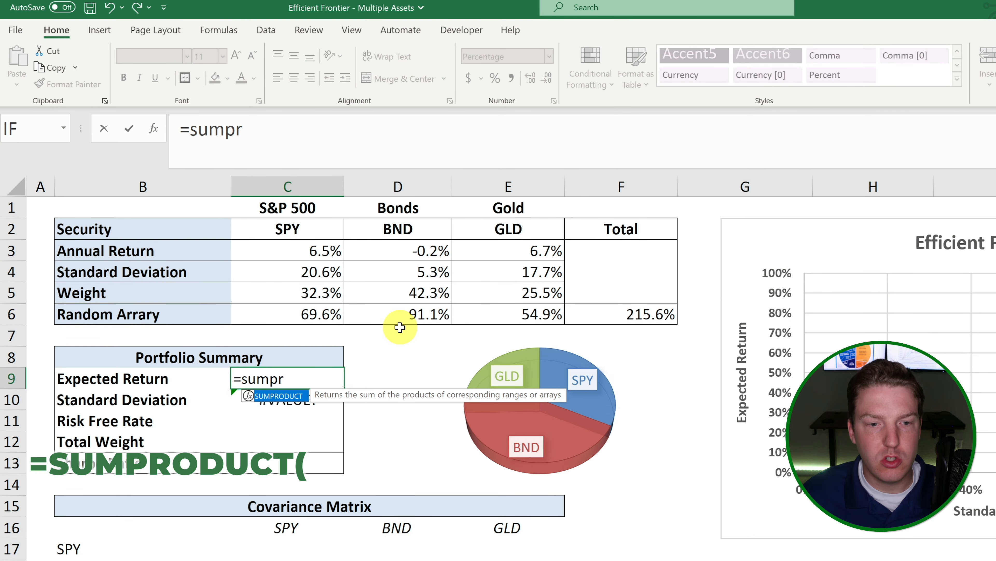
key("Tab")
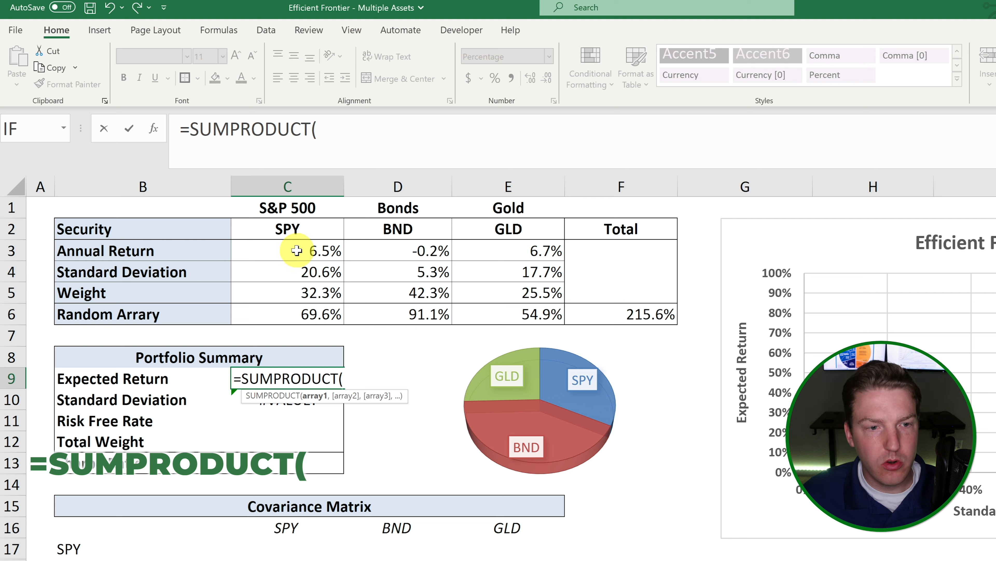
left_click_drag(296, 250, 550, 253)
type(",")
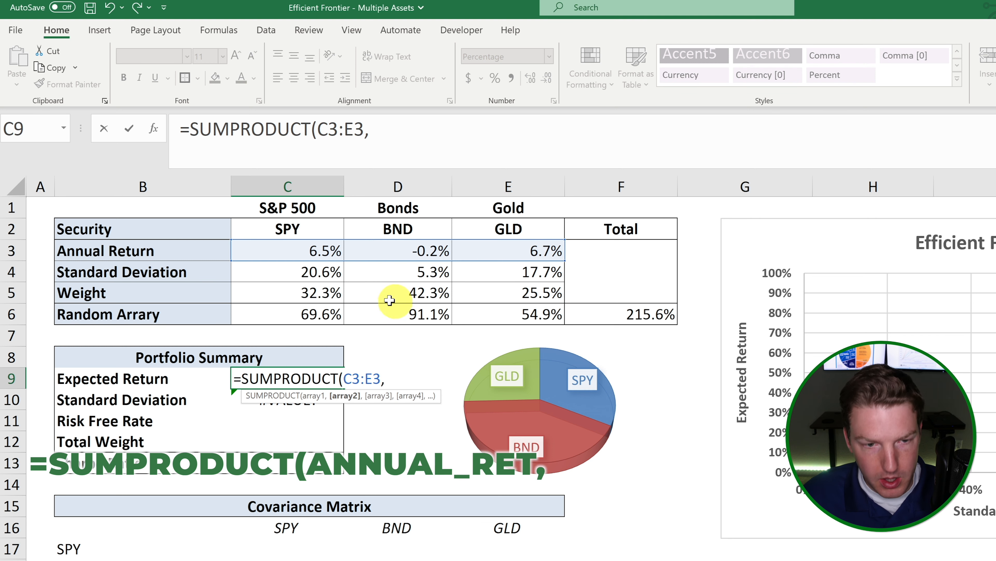
left_click_drag(308, 295, 494, 291)
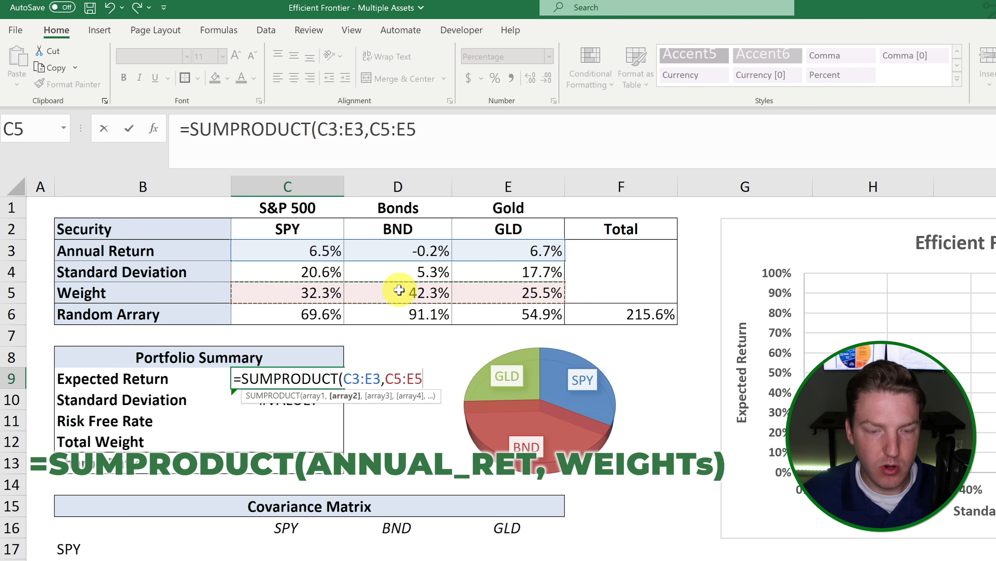
key("Return")
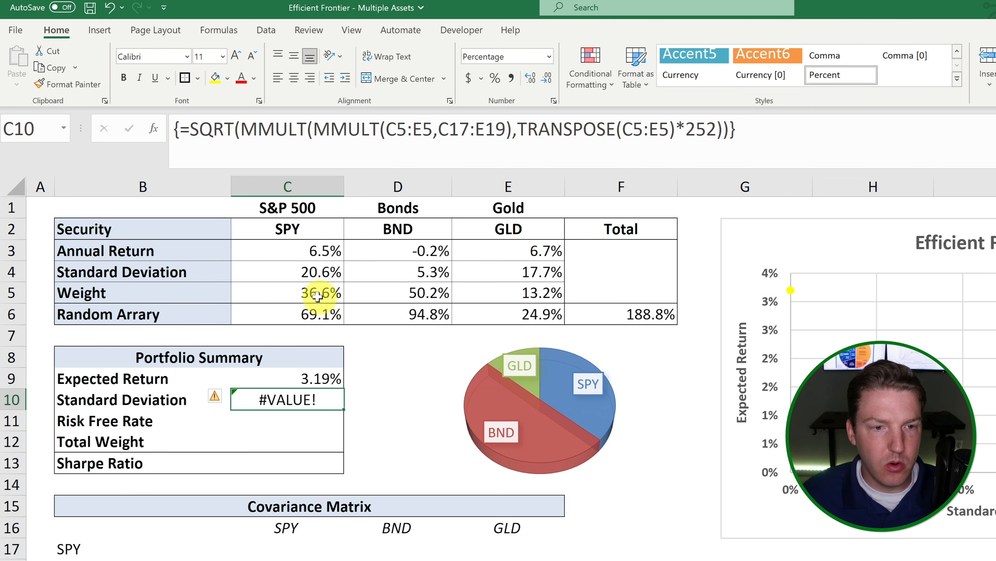
left_click_drag(318, 295, 557, 294)
left_click(305, 378)
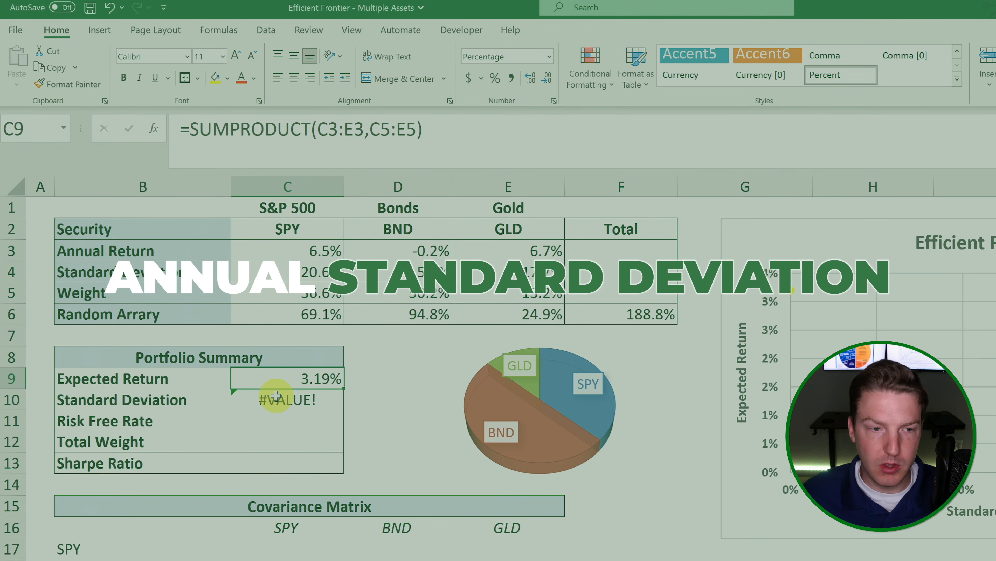
Examine the empty Covariance Matrix layout and how its rows and columns match the SPY, BND and GLD headers
left_click_drag(236, 510, 201, 558)
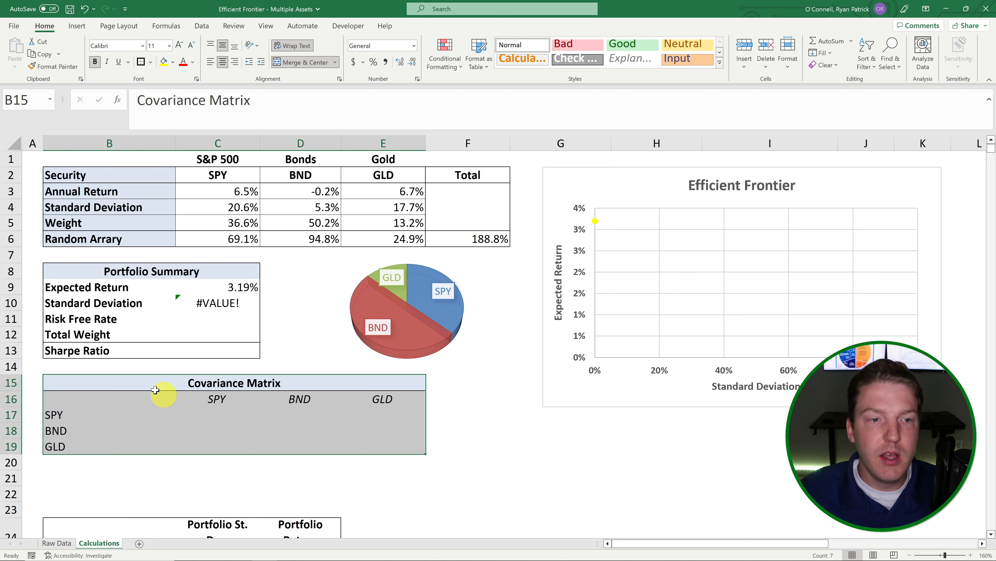
left_click(210, 173)
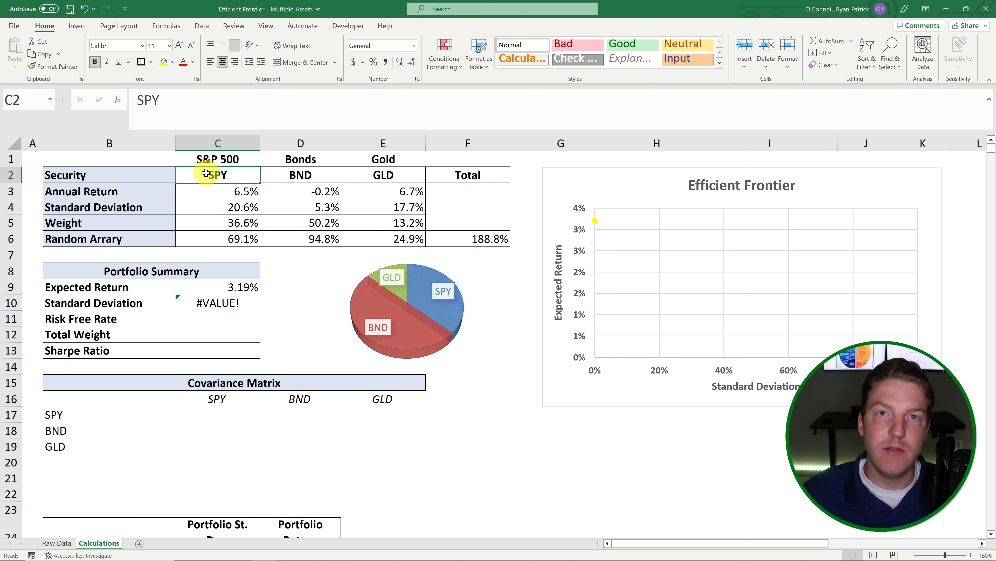
left_click(300, 177)
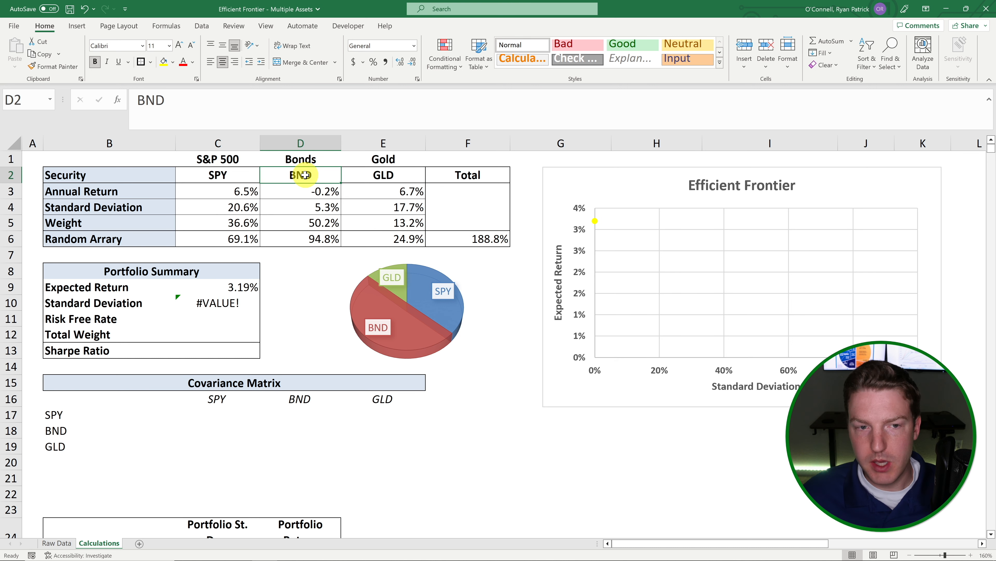
left_click(383, 171)
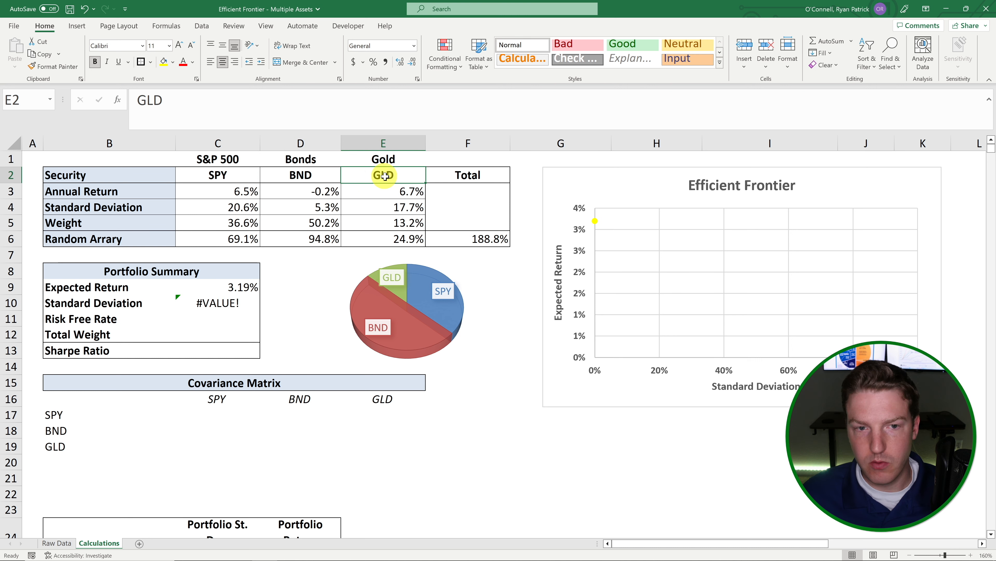
left_click_drag(388, 175, 244, 177)
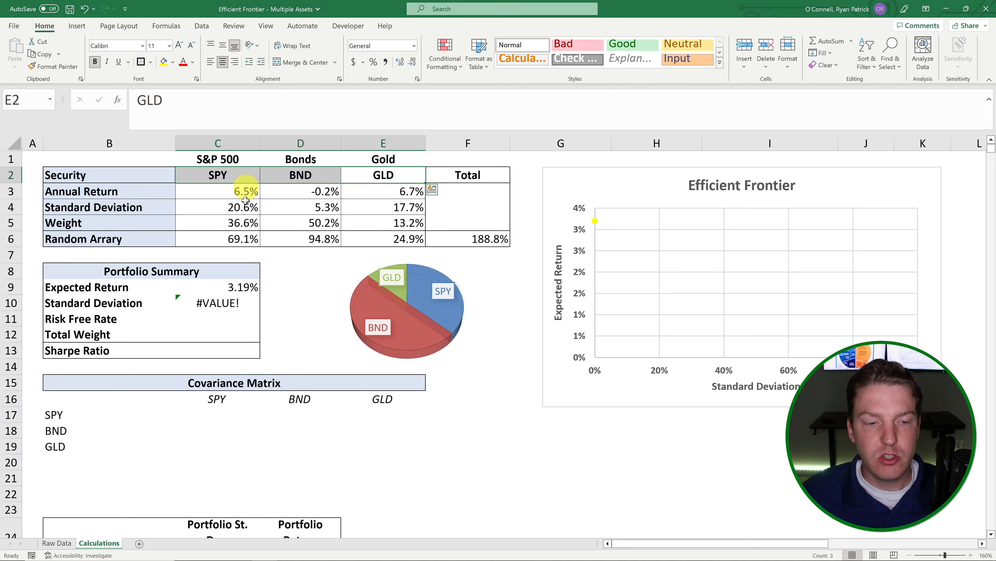
left_click_drag(182, 417, 334, 445)
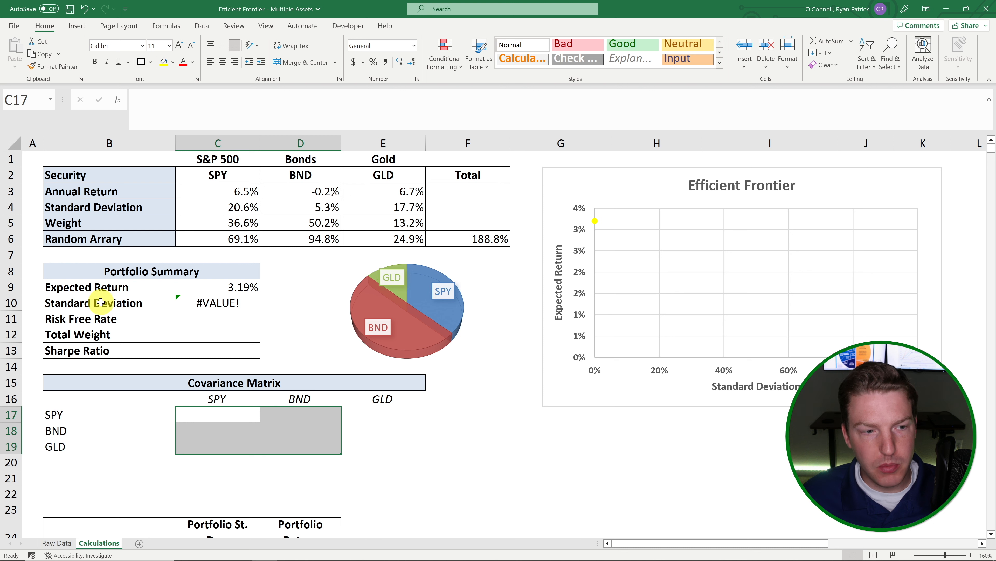
Check in the Excel Add-ins manager that the Analysis ToolPak is enabled, keeping the current add-in selection
left_click(96, 403)
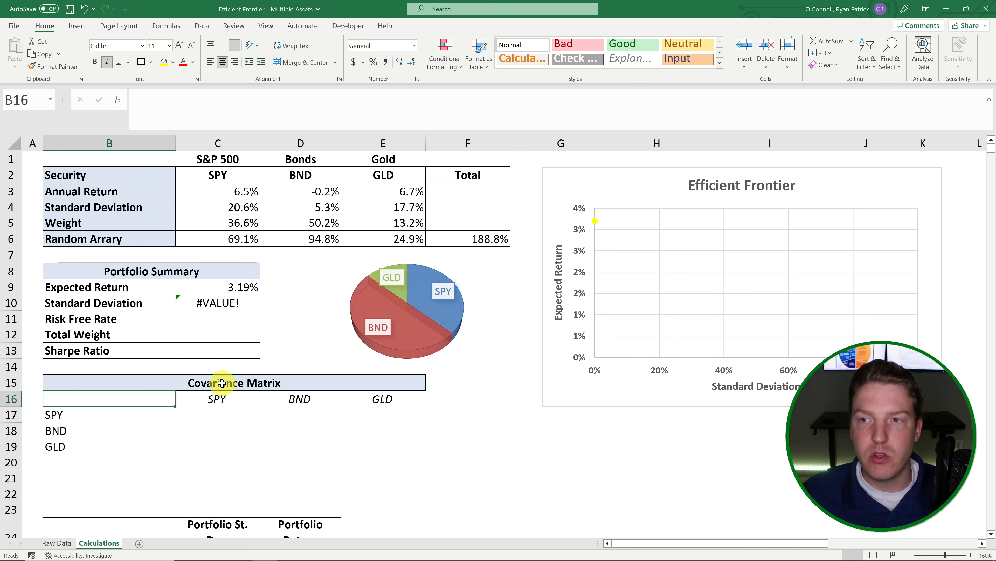
left_click(202, 26)
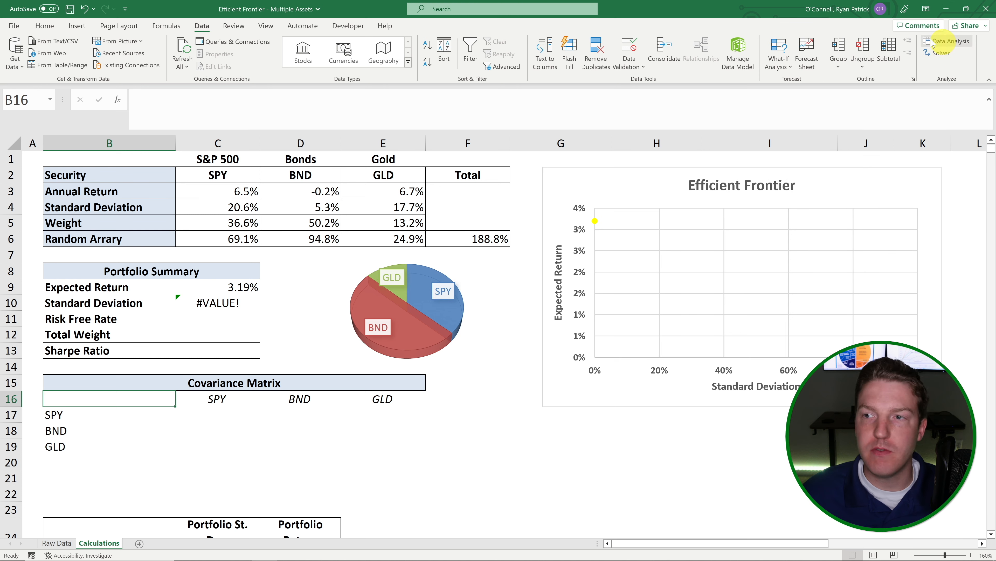
right_click(306, 26)
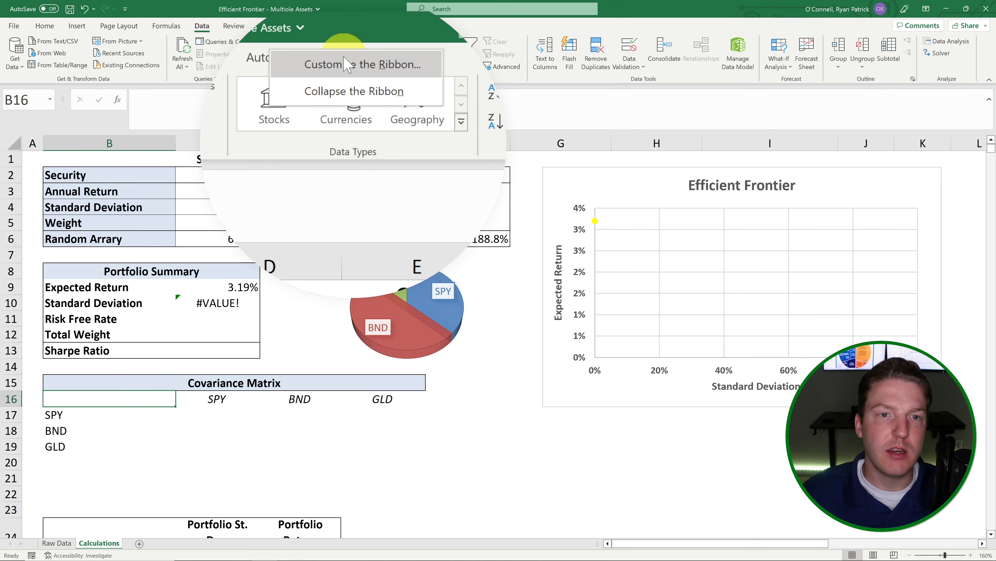
left_click(342, 36)
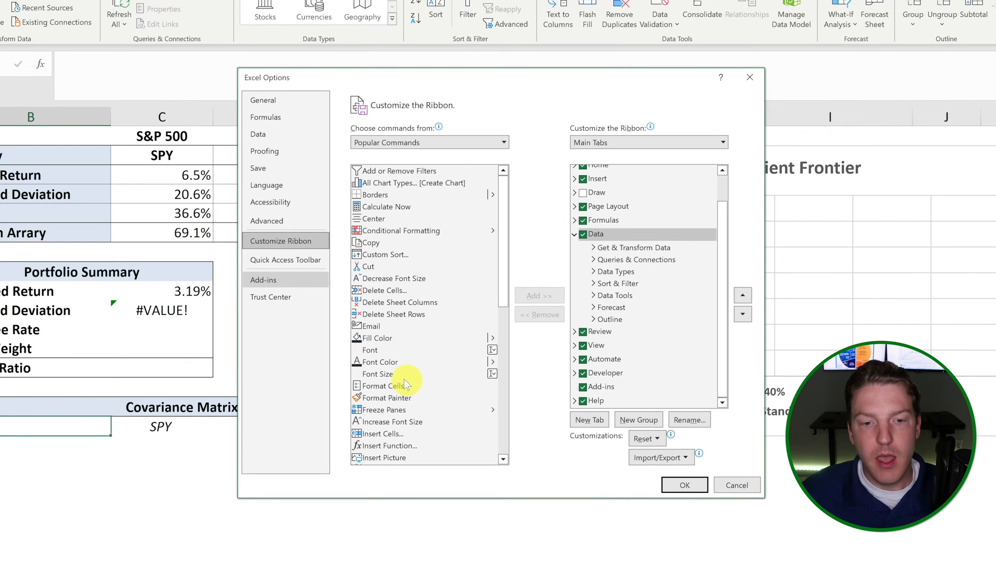
left_click(263, 280)
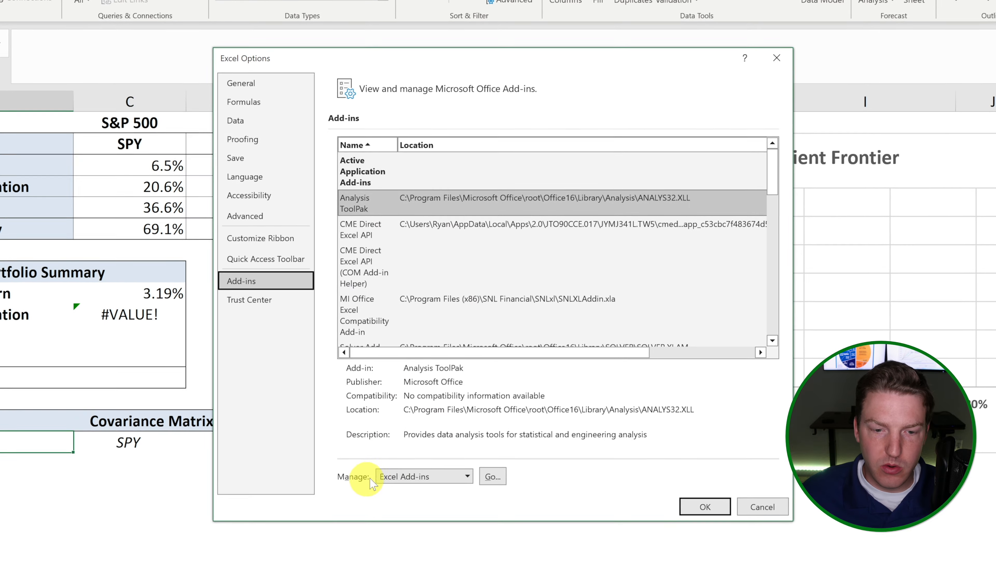
left_click(467, 475)
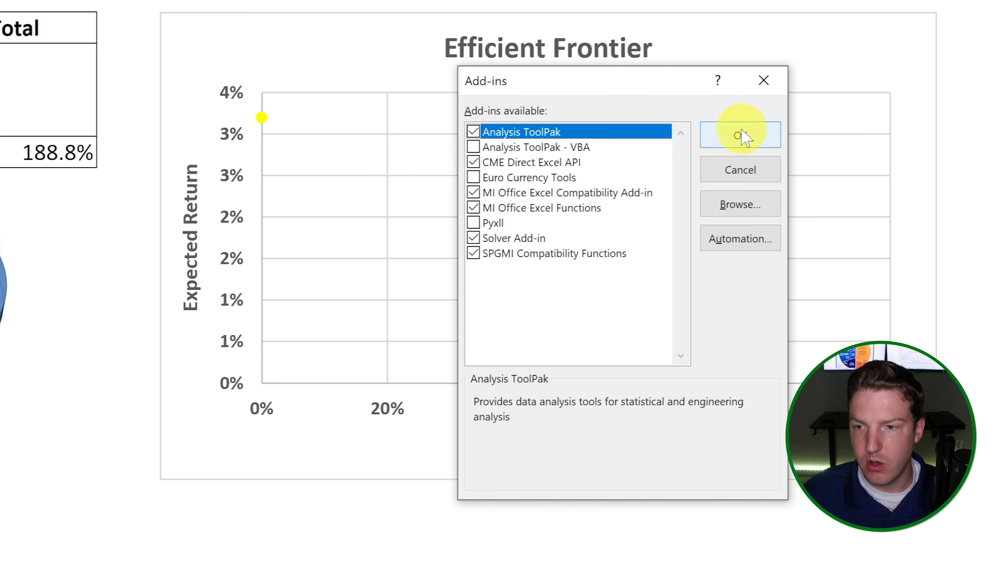
left_click(737, 153)
Start a Covariance data analysis with the daily returns and their ticker labels, 'Raw Data'!$F$3:$H$4026, as the input range
left_click(202, 26)
left_click(951, 41)
left_click(56, 543)
left_click(428, 187)
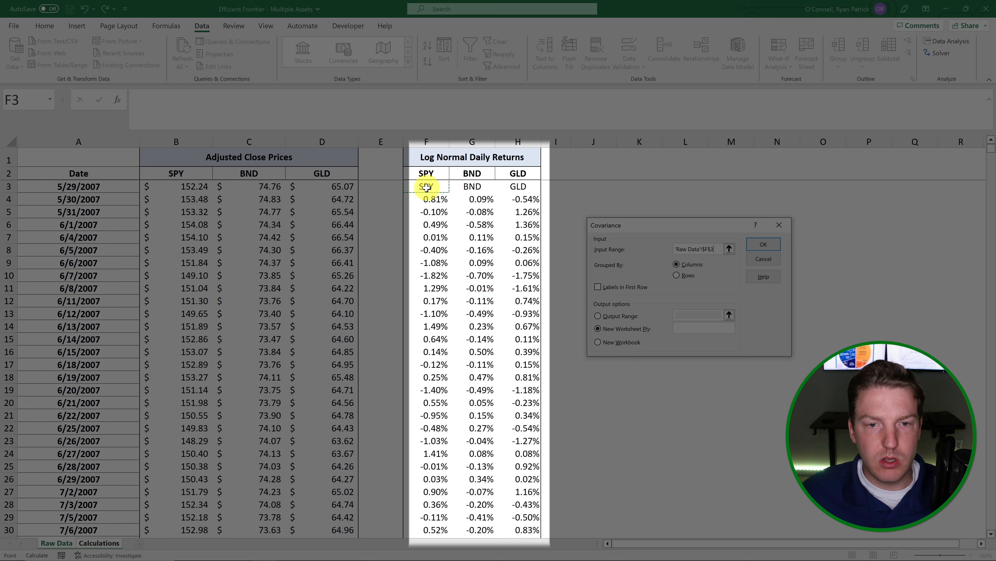
left_click_drag(427, 187, 523, 224)
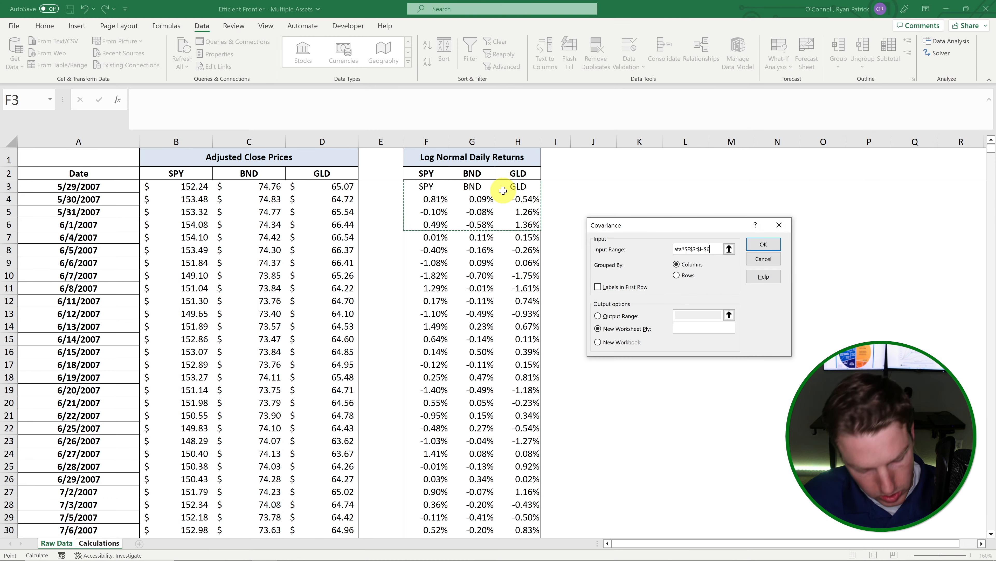
key("ctrl+shift+Down")
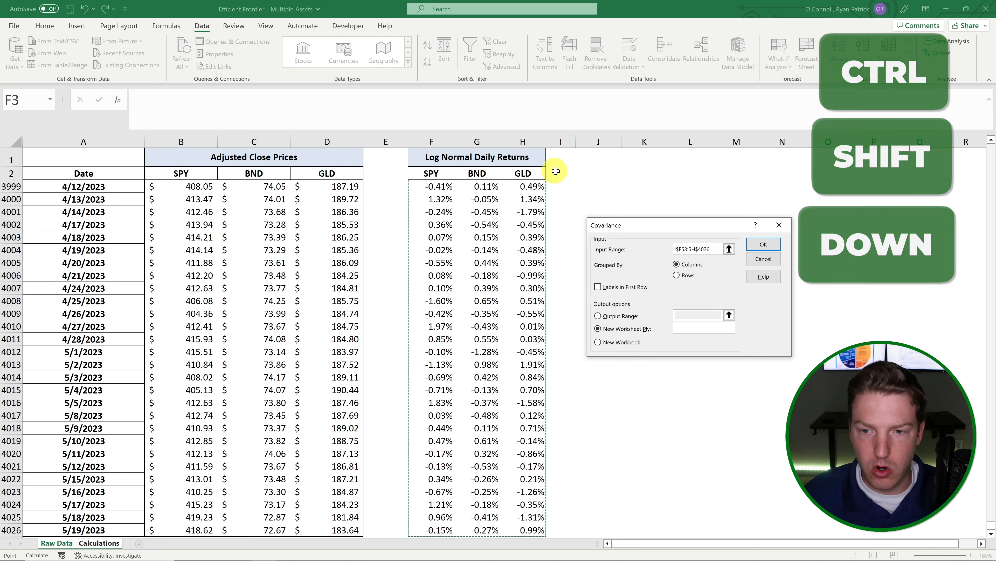
Mark the first row as labels and output the covariance results to $B$16, overwriting the existing matrix layout
left_click(598, 287)
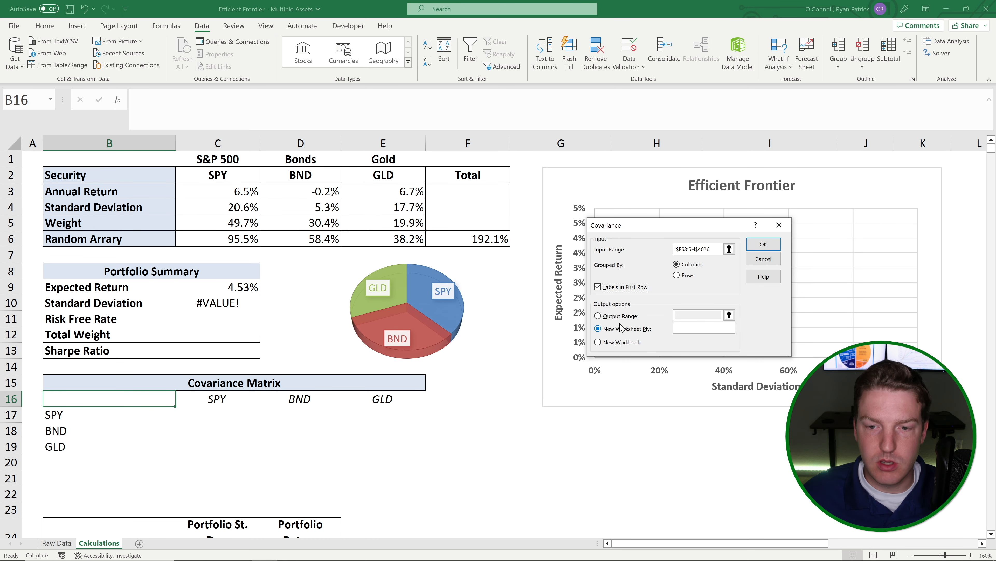
left_click(598, 316)
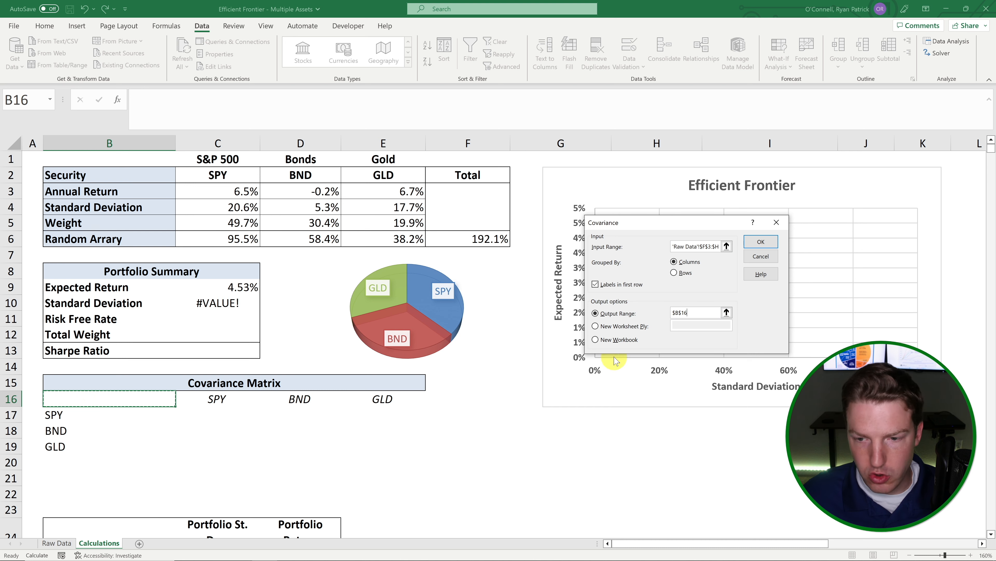
left_click(760, 240)
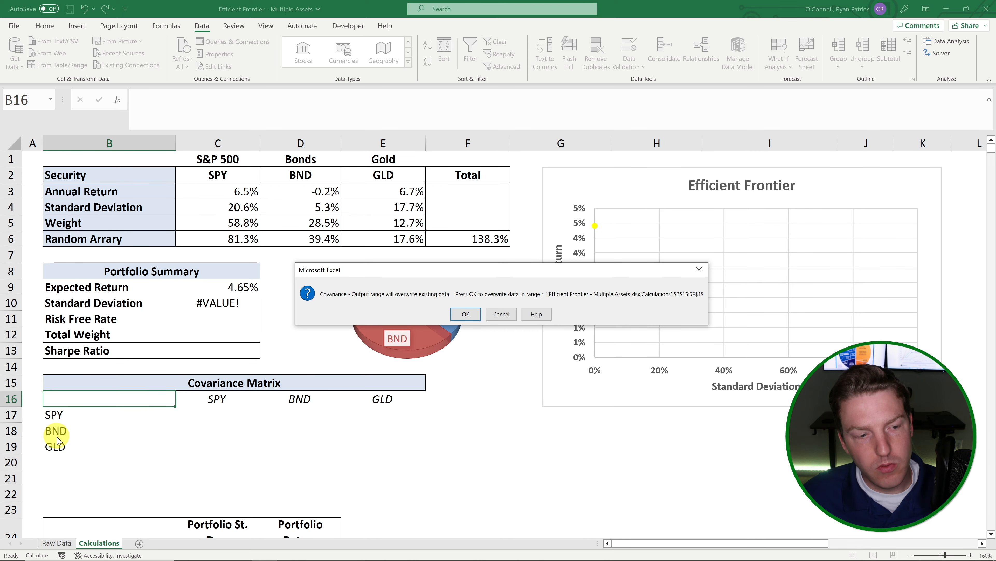
left_click(453, 315)
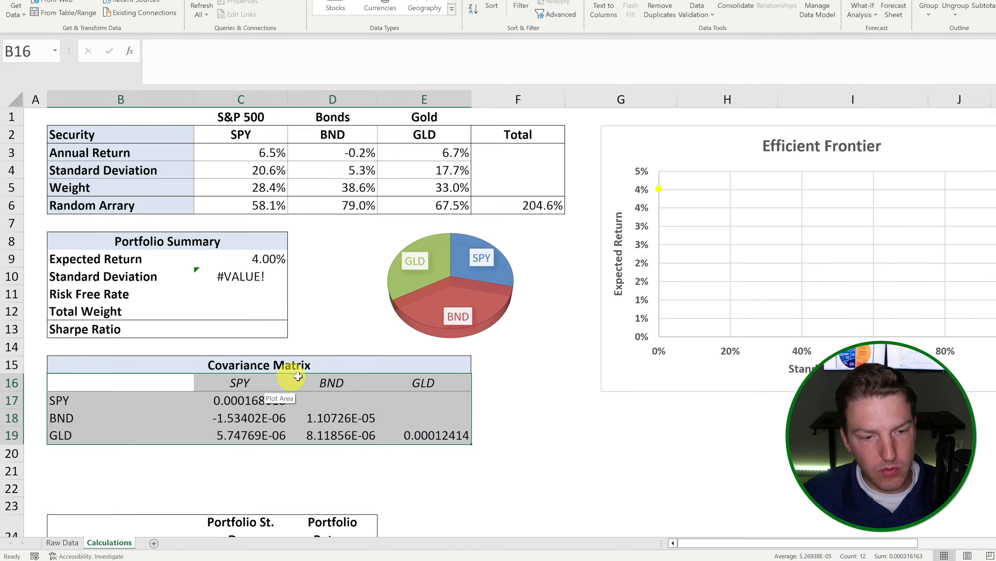
Examine how the lower-triangle covariances pair with their row and column tickers, comparing them with the blank upper-triangle cells
left_click(313, 424)
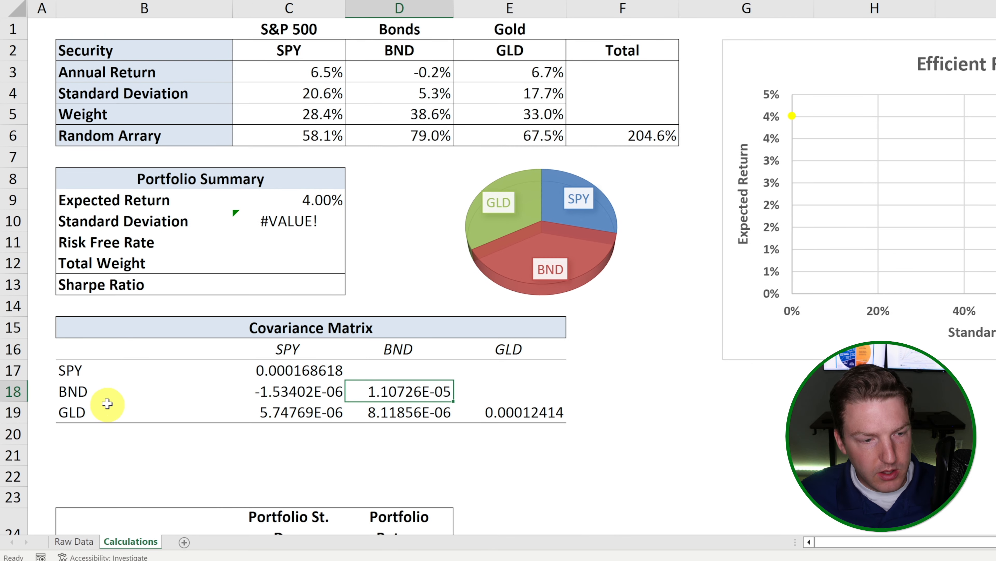
left_click(271, 393)
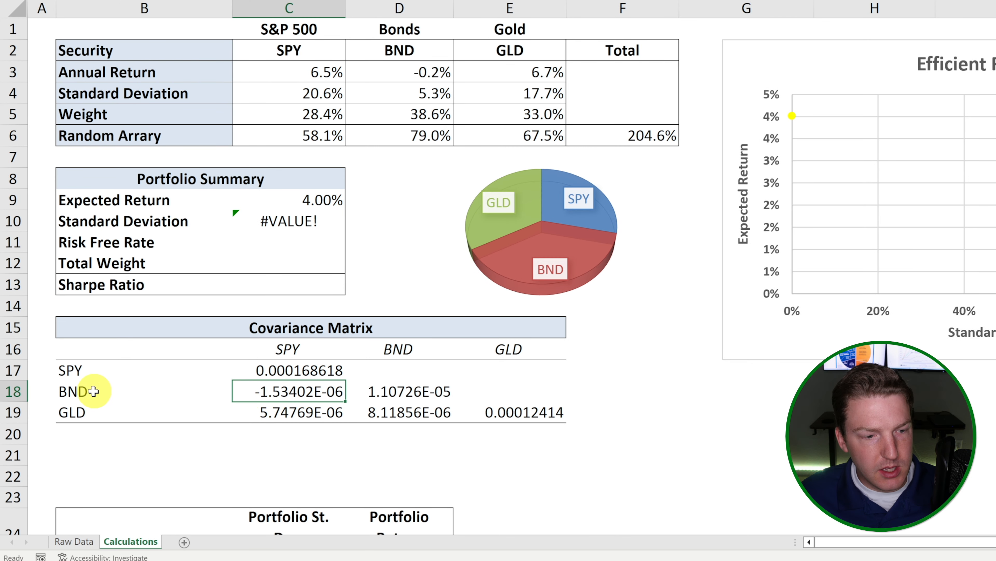
left_click_drag(93, 391, 306, 401)
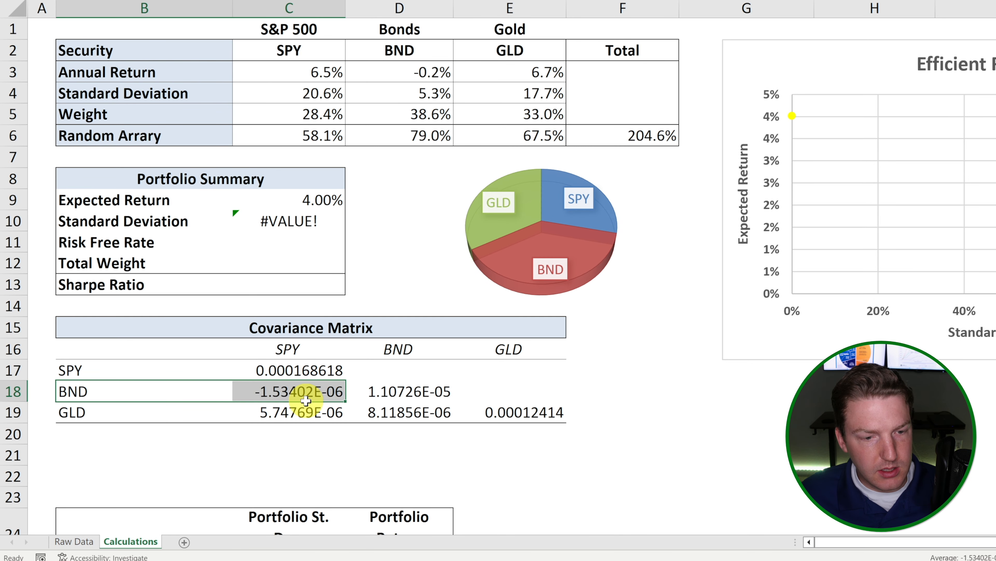
left_click(285, 393)
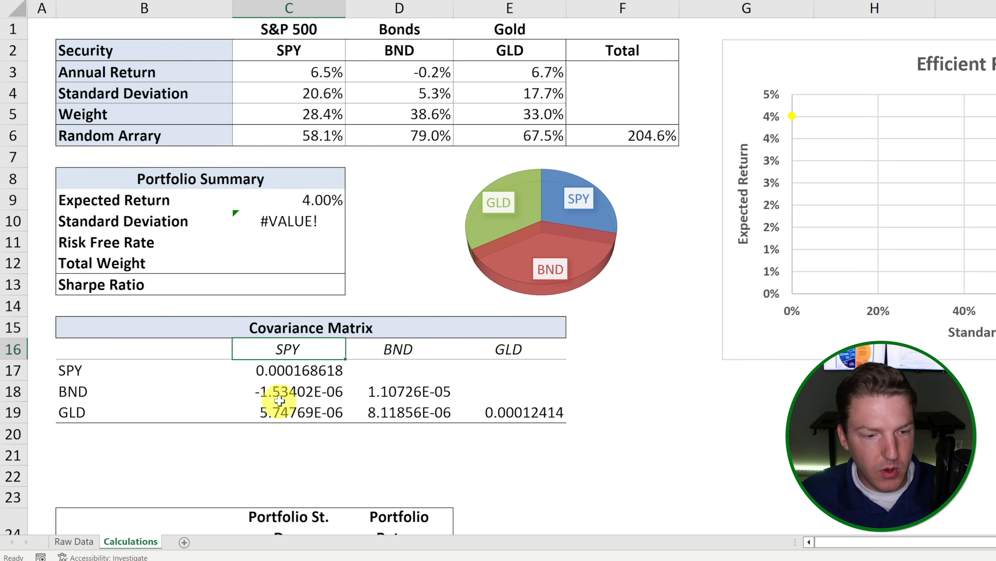
left_click(289, 347, "ctrl")
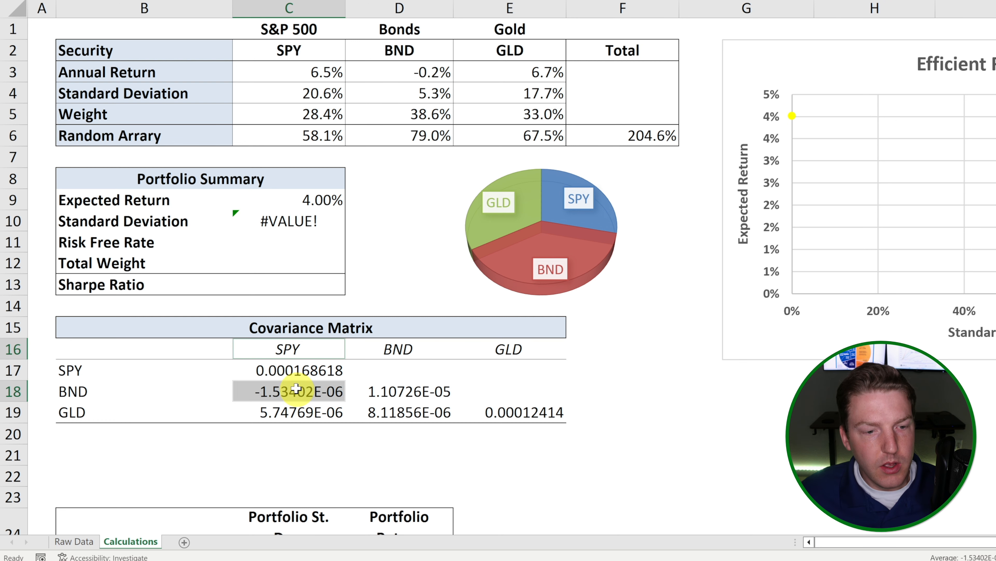
left_click(174, 382)
left_click(278, 413)
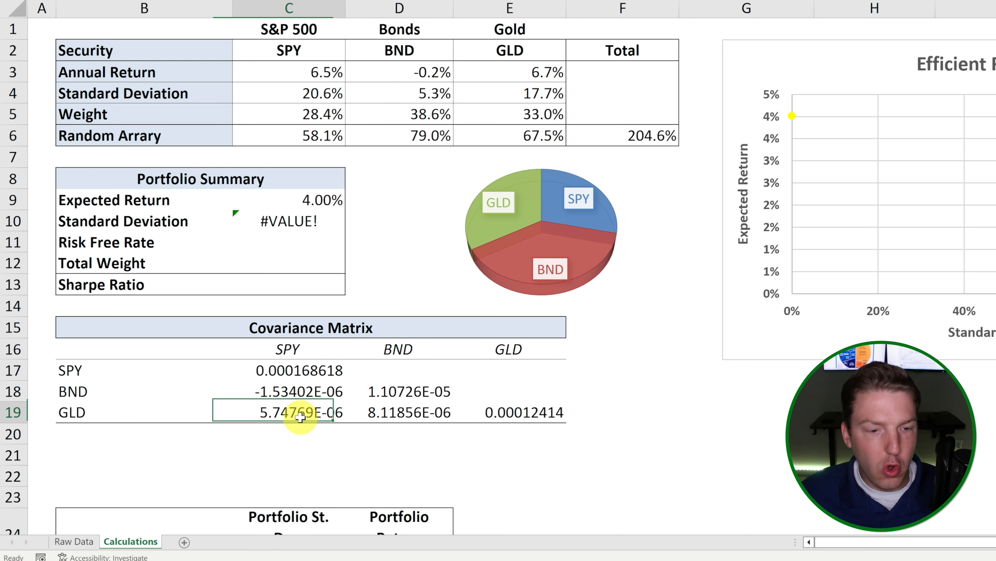
left_click(198, 411)
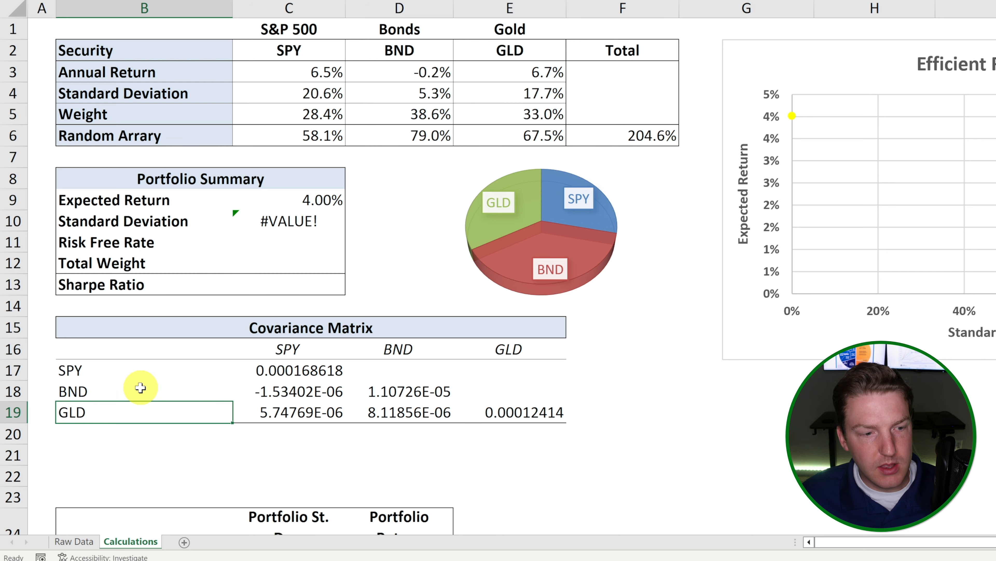
left_click(405, 373)
left_click(398, 349)
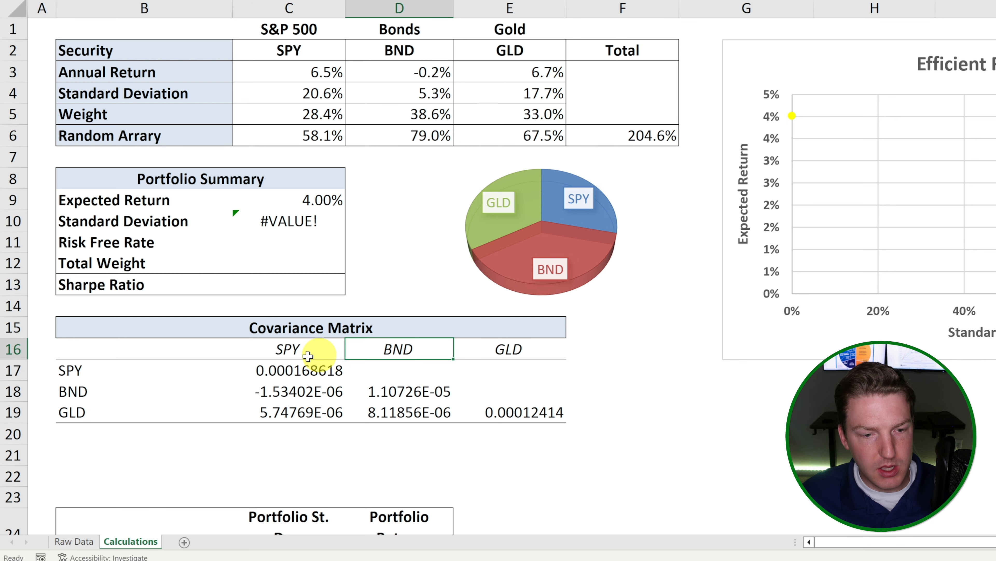
left_click(107, 372, "ctrl")
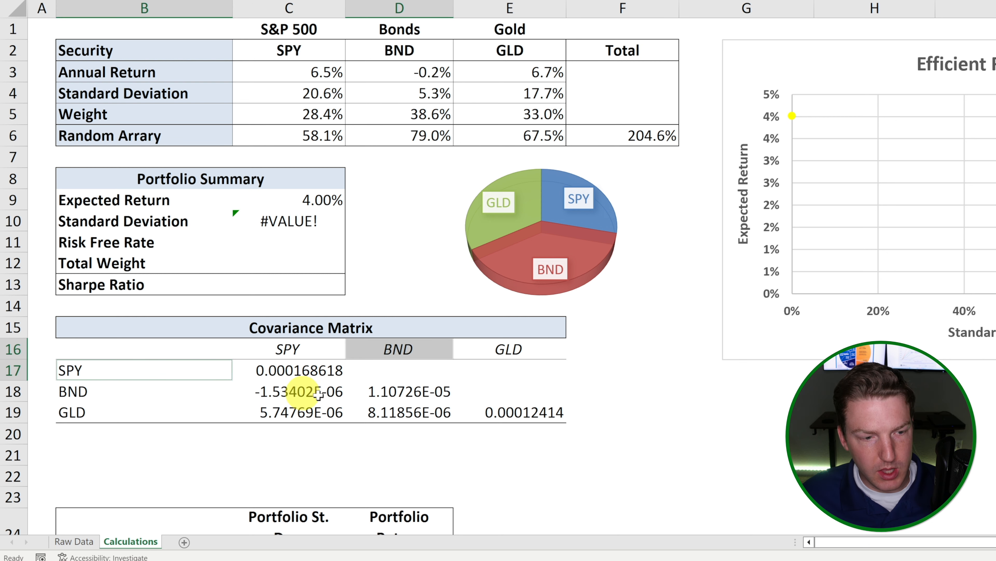
left_click(299, 393)
left_click(110, 394, "ctrl")
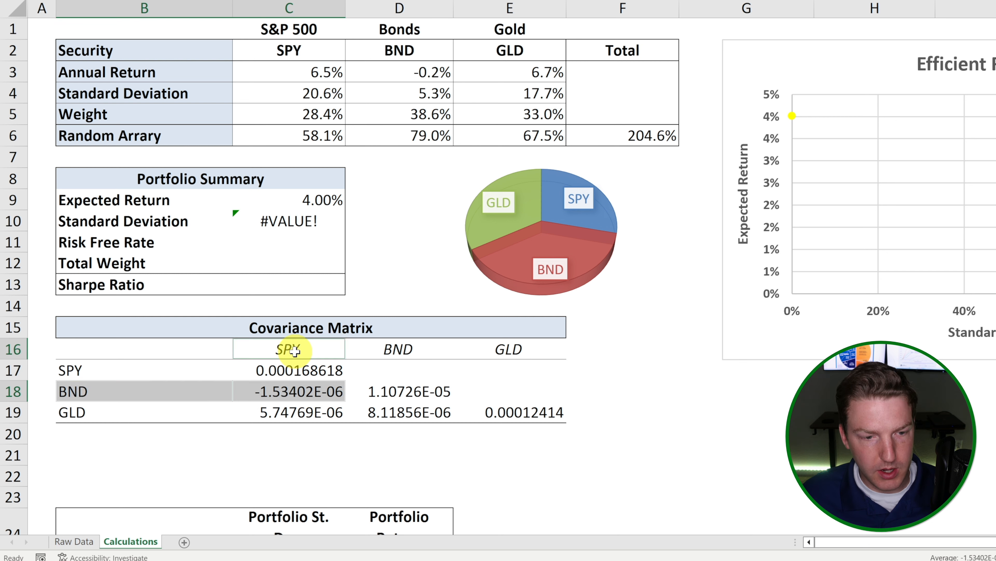
Fill the SPY row's blank covariances D17:E17 with the array formula =TRANSPOSE(C18:C19) and compare them with the source cells
left_click_drag(435, 371, 474, 374)
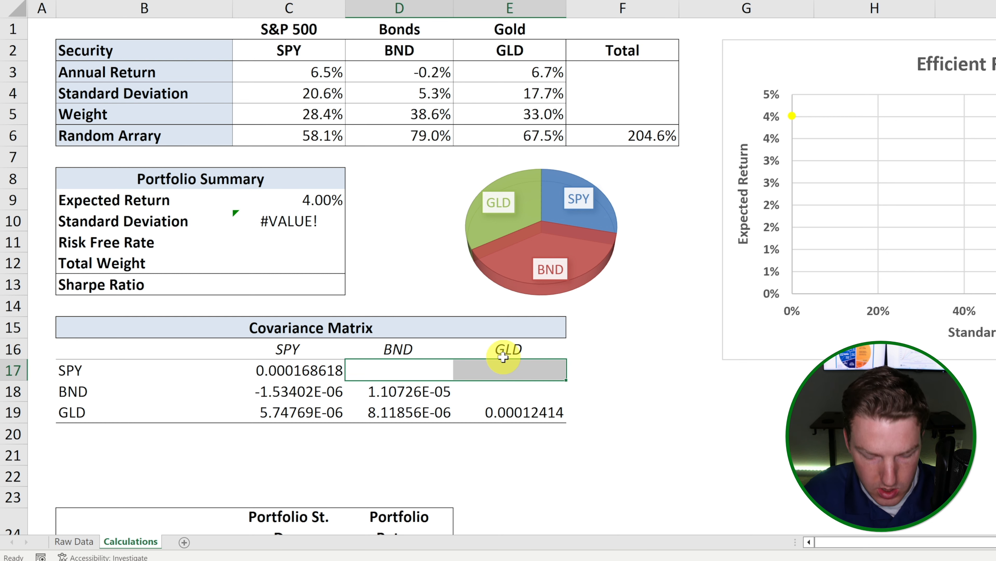
type("=trns")
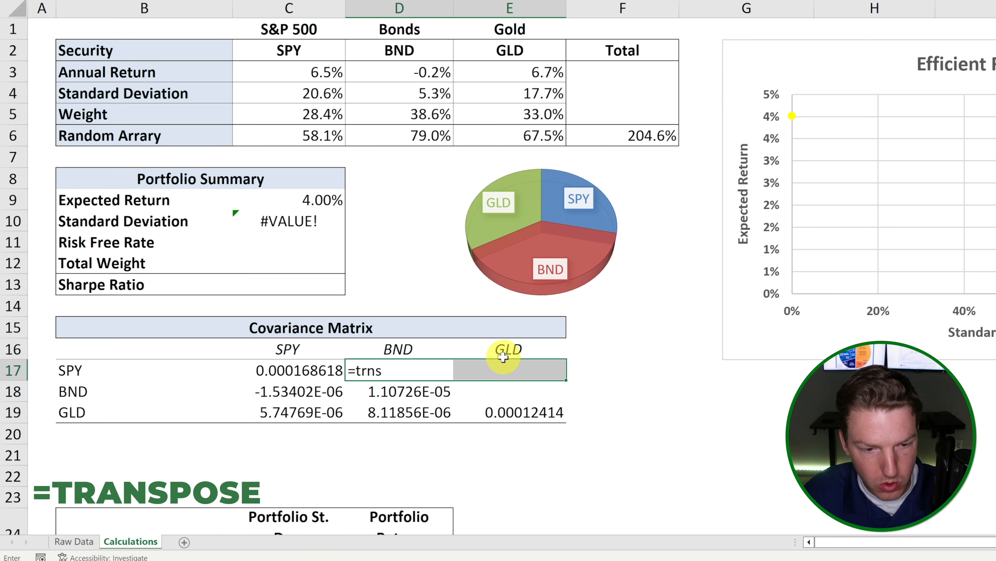
key("BackSpace")
key("BackSpace")
type("an")
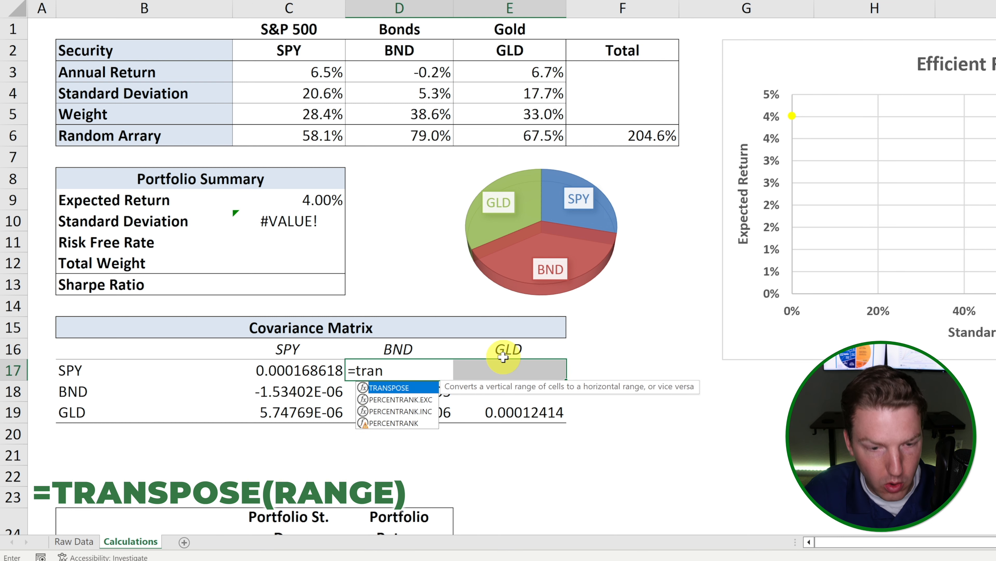
key("Tab")
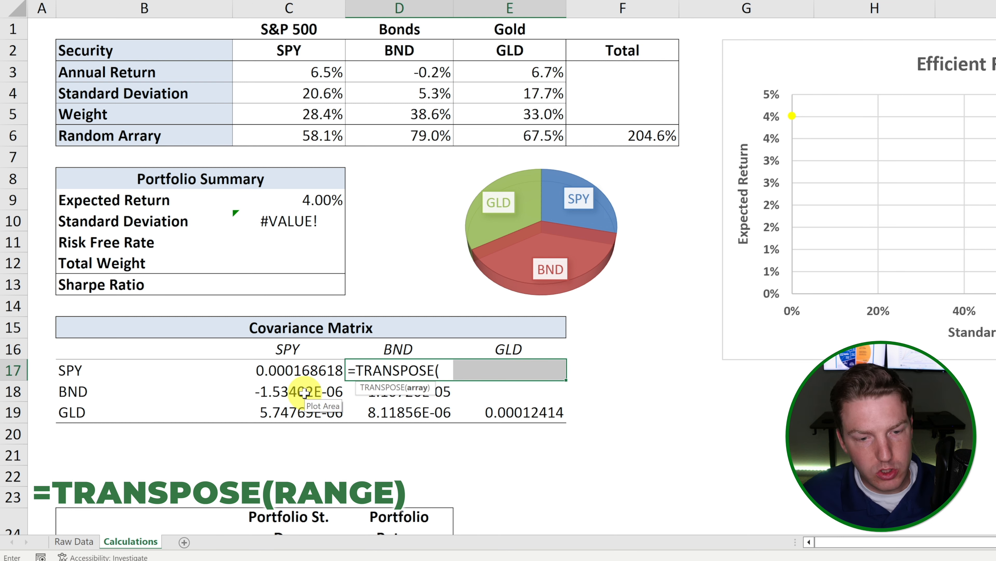
left_click_drag(304, 392, 303, 408)
key("ctrl+shift+Return")
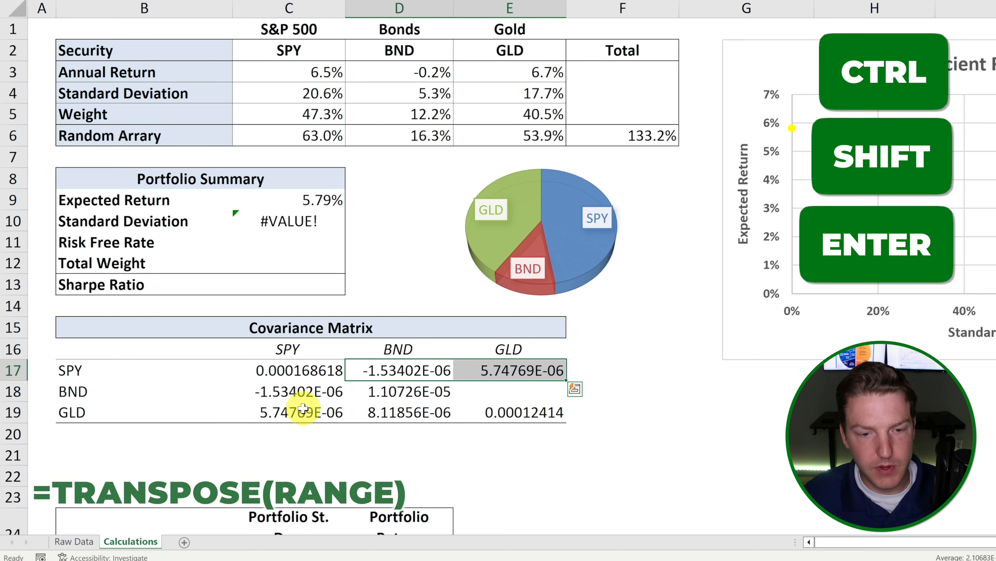
left_click(327, 384)
left_click(382, 385)
left_click(403, 373)
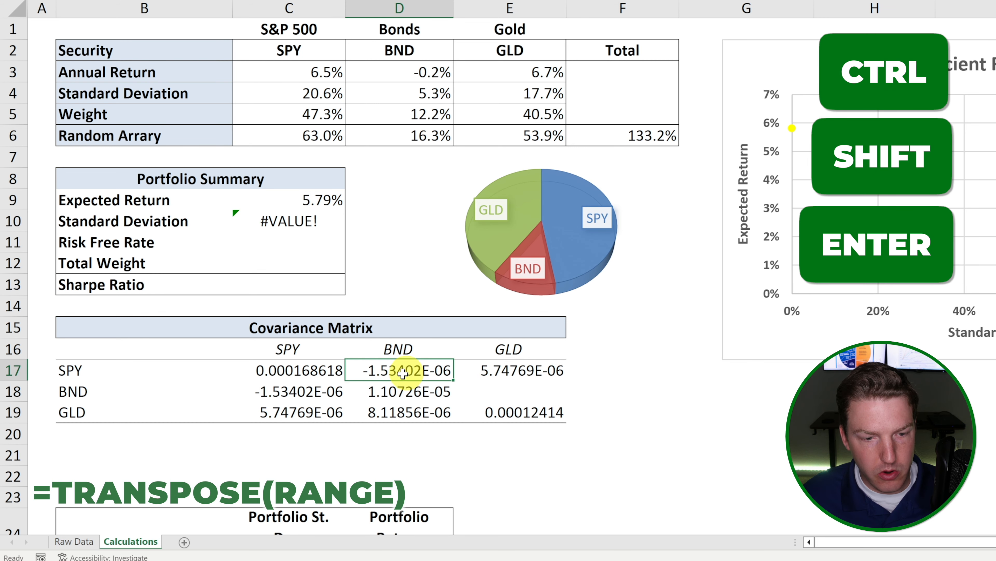
left_click(280, 412)
left_click(512, 369)
Complete the covariance matrix by entering =D19 in E18 for the BND and GLD pair
left_click(502, 392)
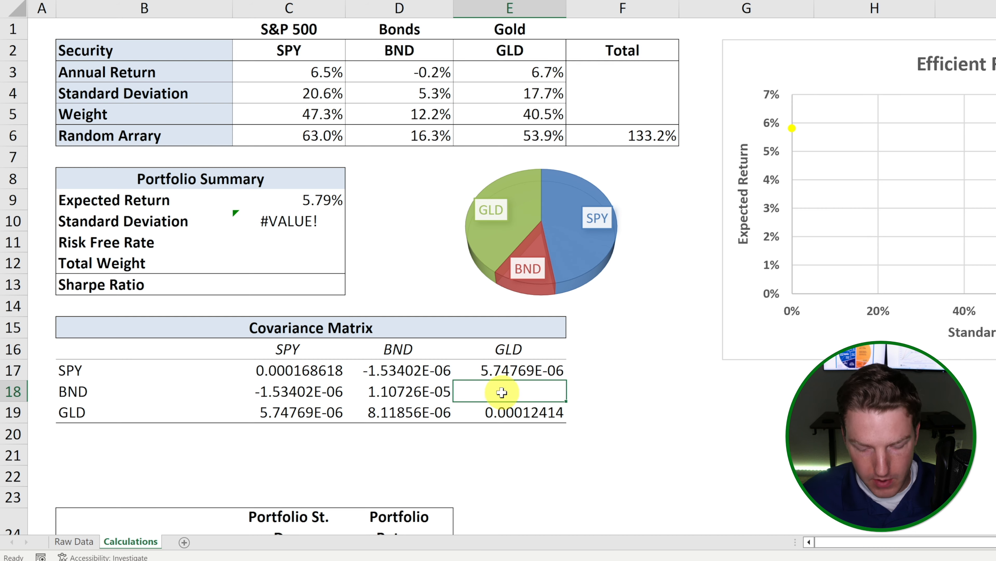
type("=")
left_click(430, 415)
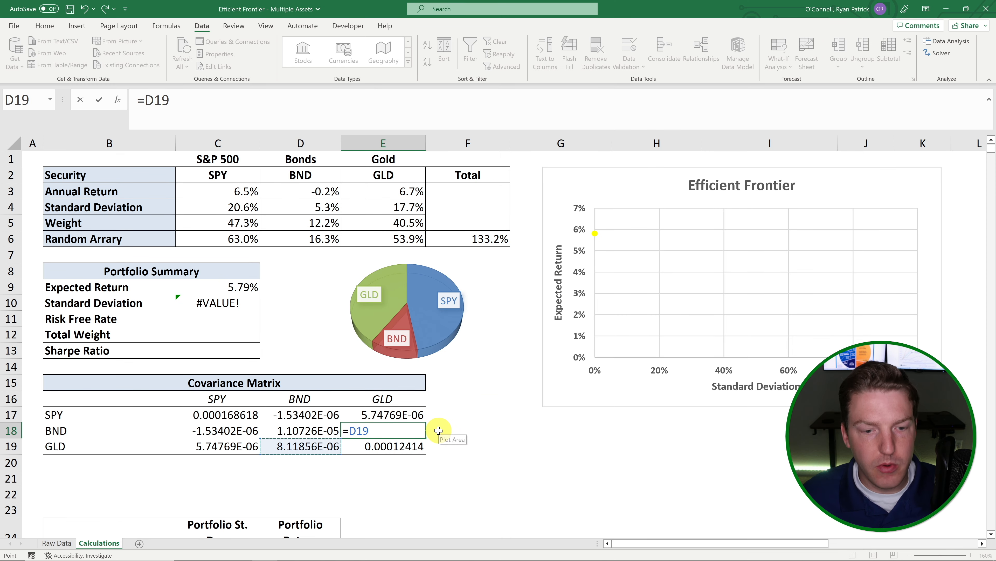
key("Return")
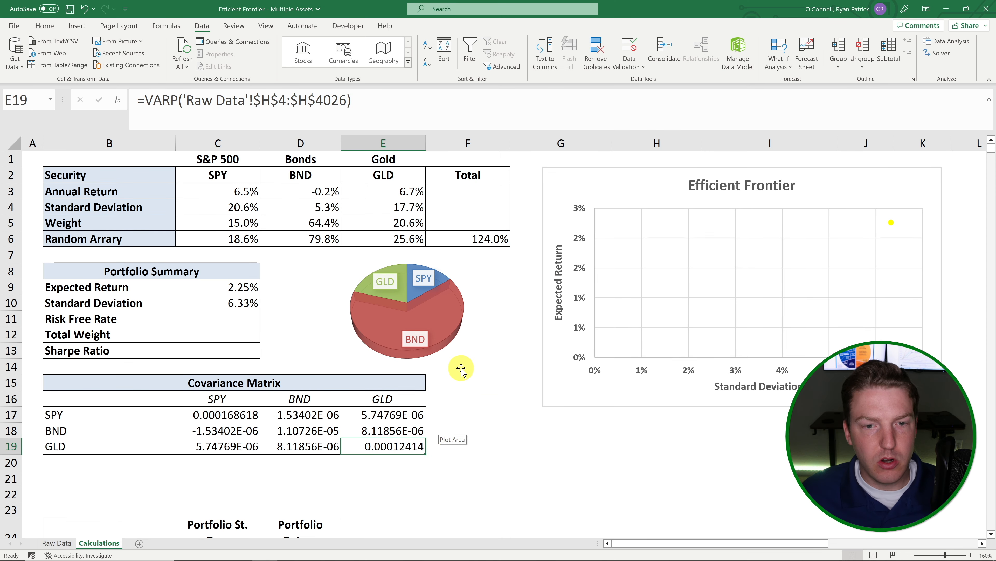
Inspect the portfolio Standard Deviation formula in C10
left_click(114, 302)
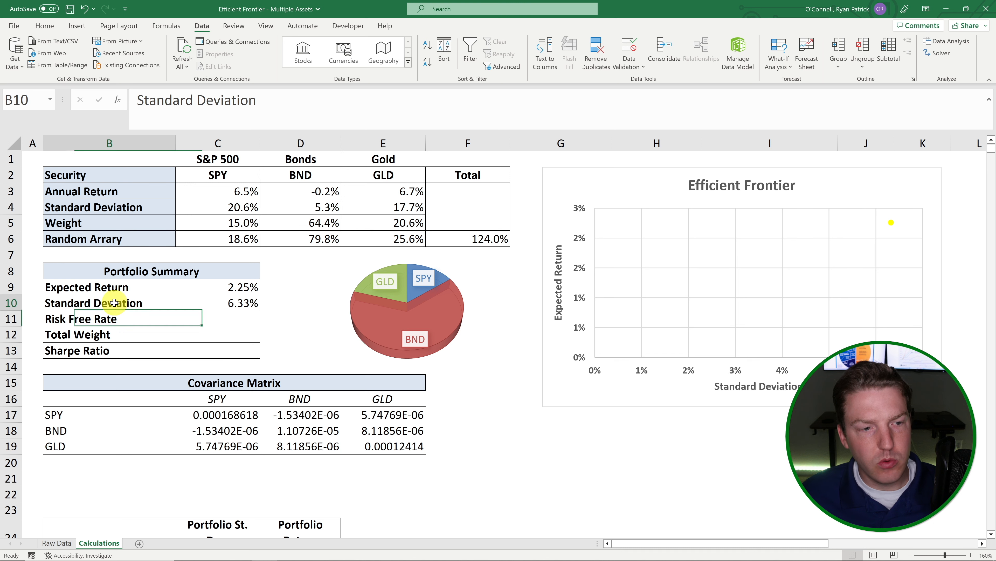
left_click(213, 305)
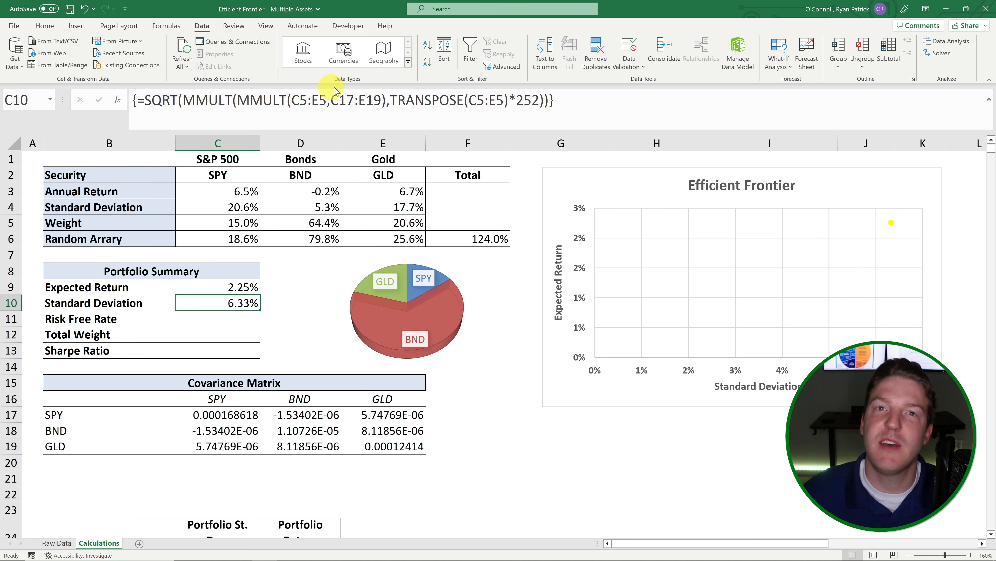
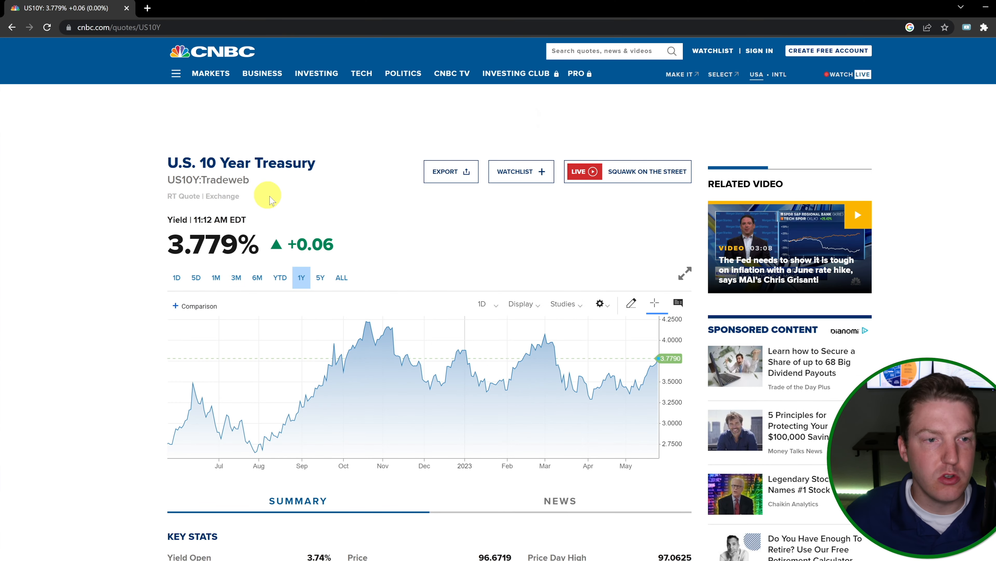
Copy the U.S. 10 Year Treasury yield from the CNBC page and switch to Excel to enter it as 3.781% in Risk Free Rate cell C11
left_click_drag(172, 245, 256, 245)
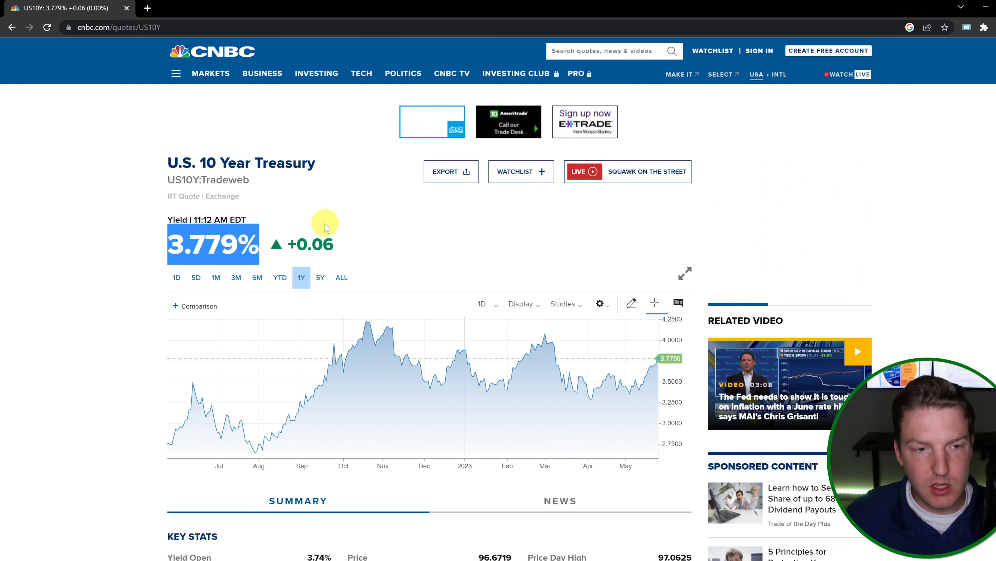
left_click_drag(175, 244, 267, 242)
key("ctrl+c")
left_click(985, 8)
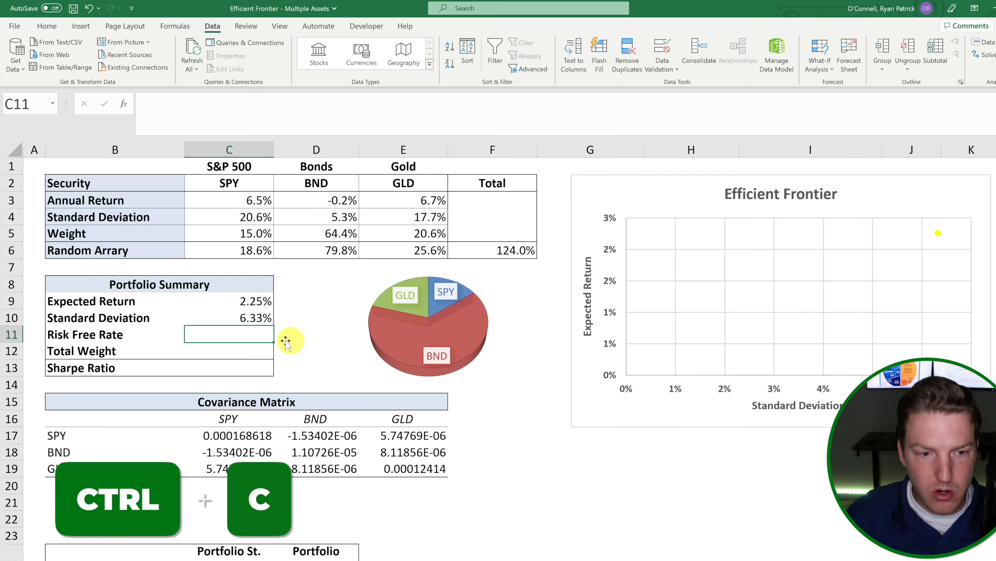
left_click(240, 111)
key("ctrl+v")
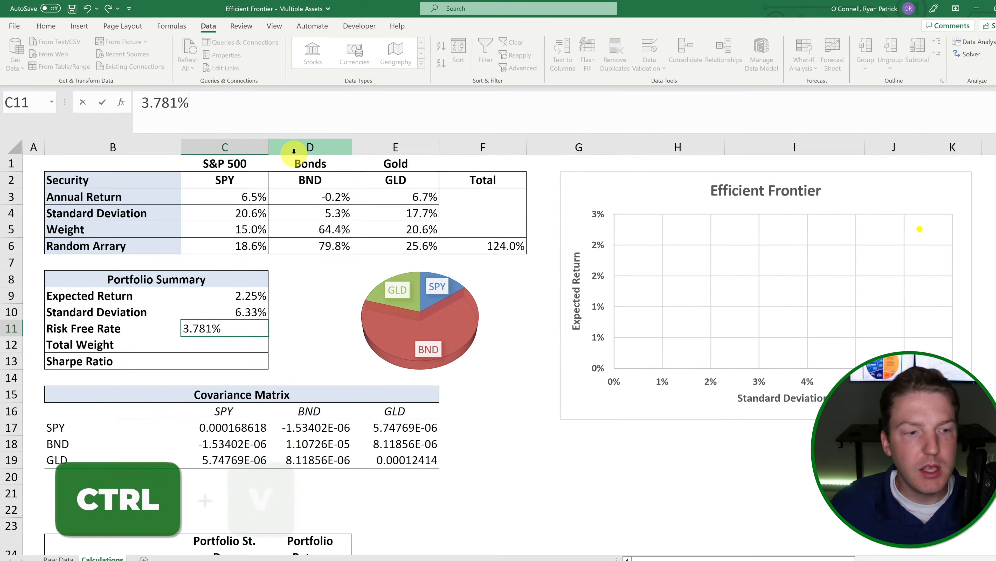
key("Return")
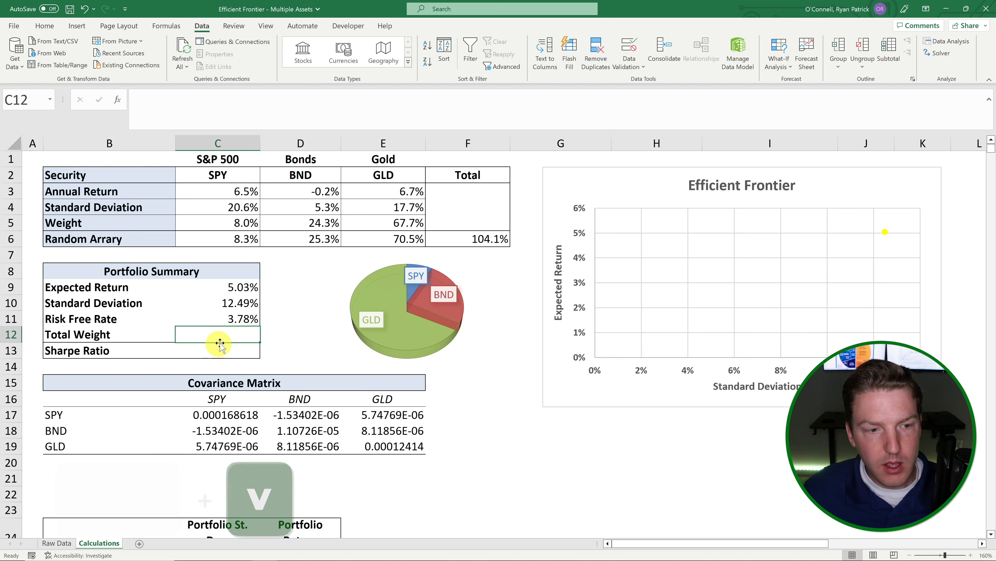
Calculate the portfolio's Total Weight in C12 by summing the three security weights with =SUM(C5:E5)
type("=")
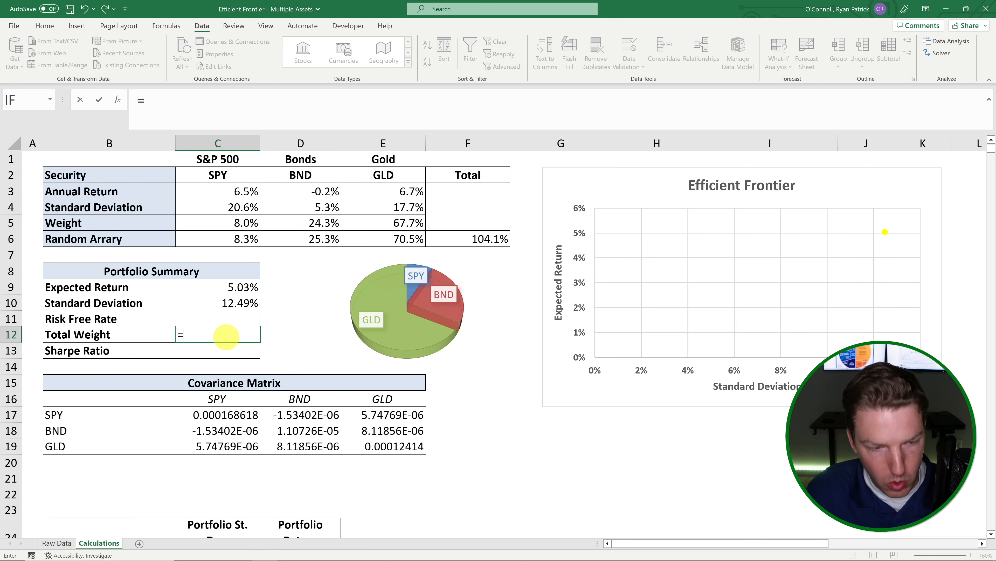
type("sum(")
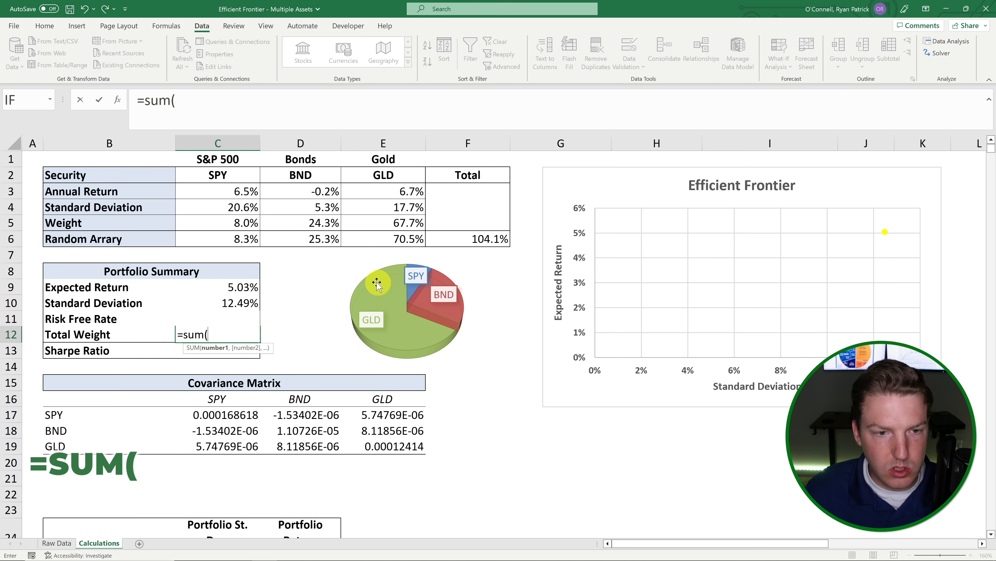
left_click_drag(216, 229, 410, 224)
key("Return")
Calculate the Sharpe Ratio in C13 with the formula =(C9-C11)/C10
left_click(120, 349)
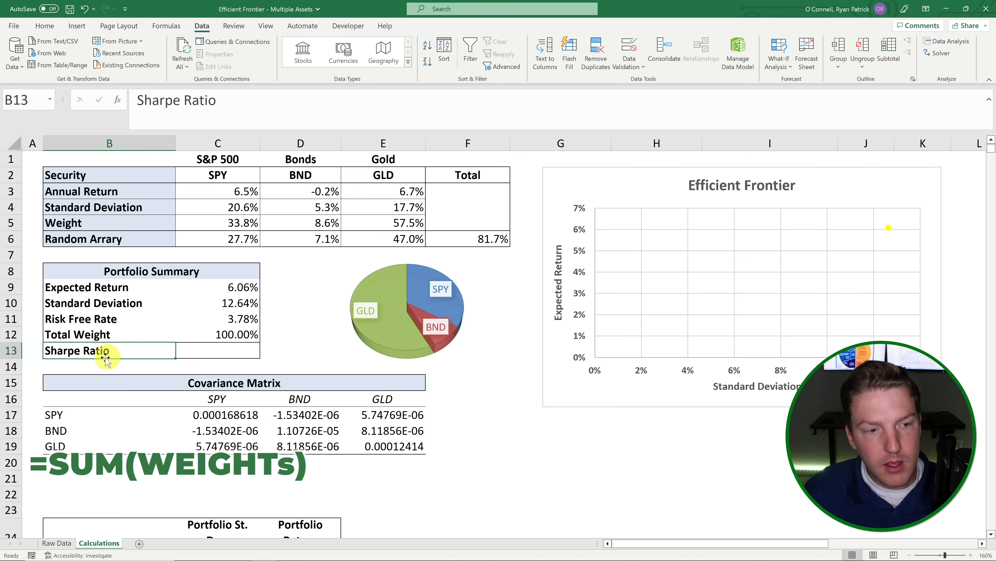
left_click(250, 352)
type("=")
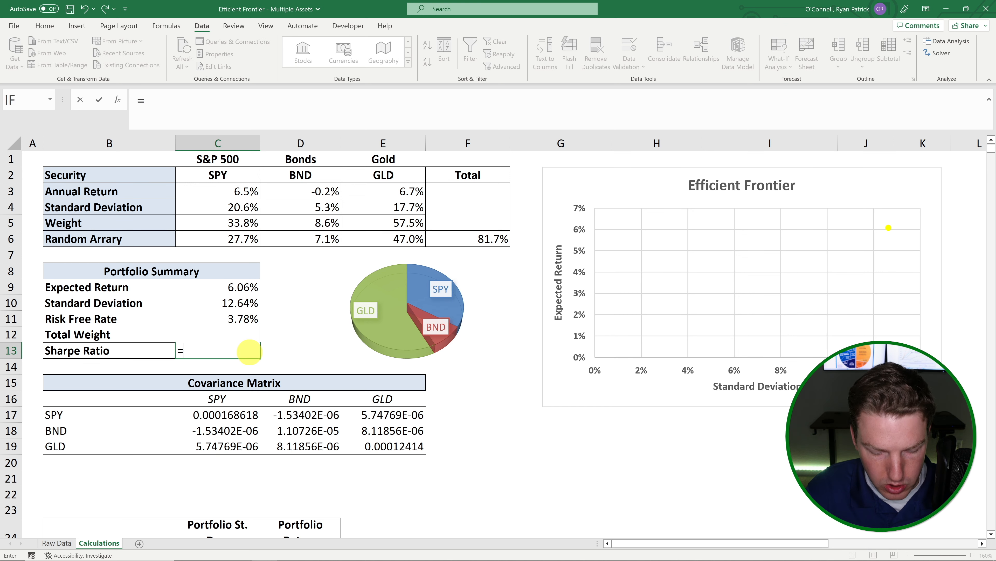
type("(")
left_click(240, 287)
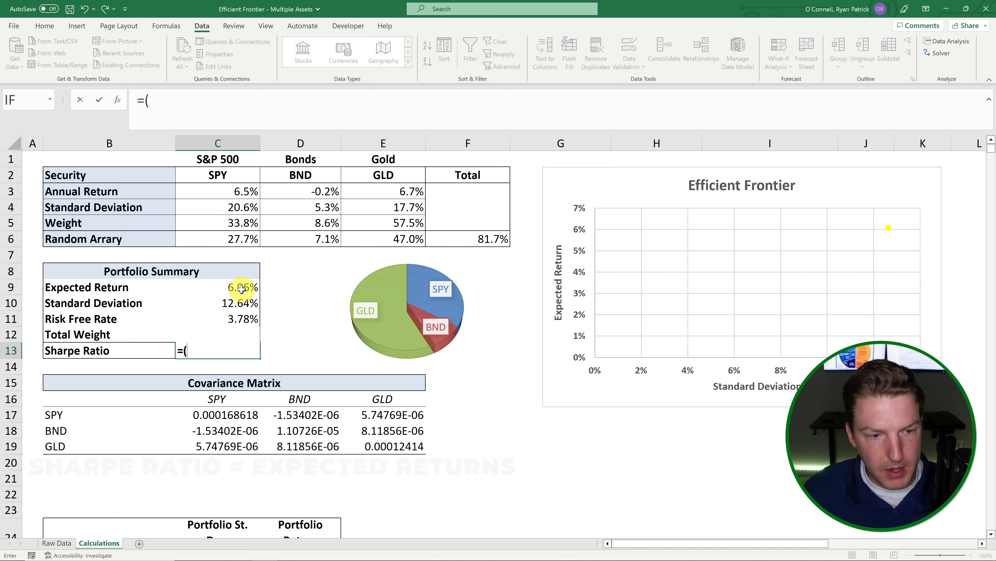
type("-")
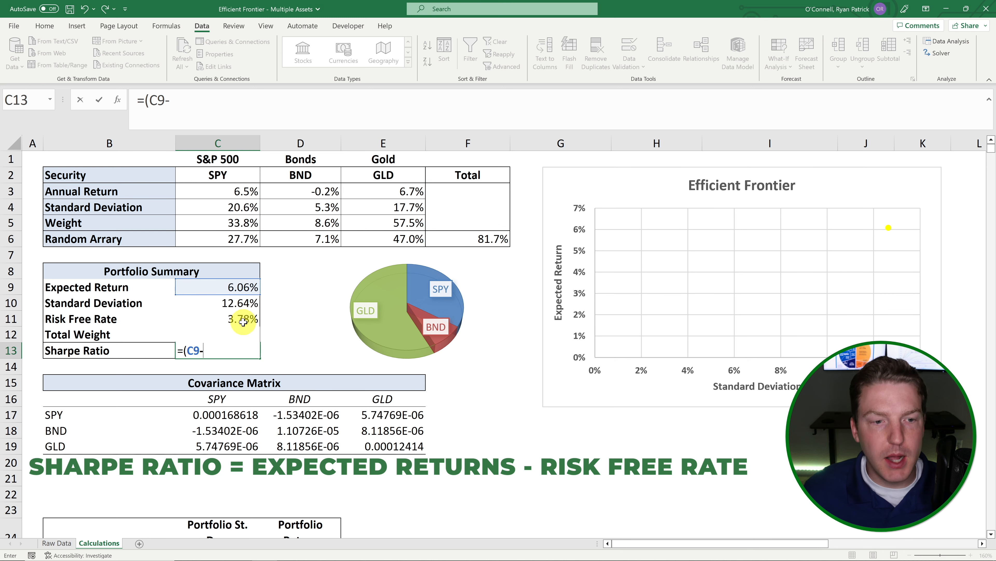
left_click(244, 318)
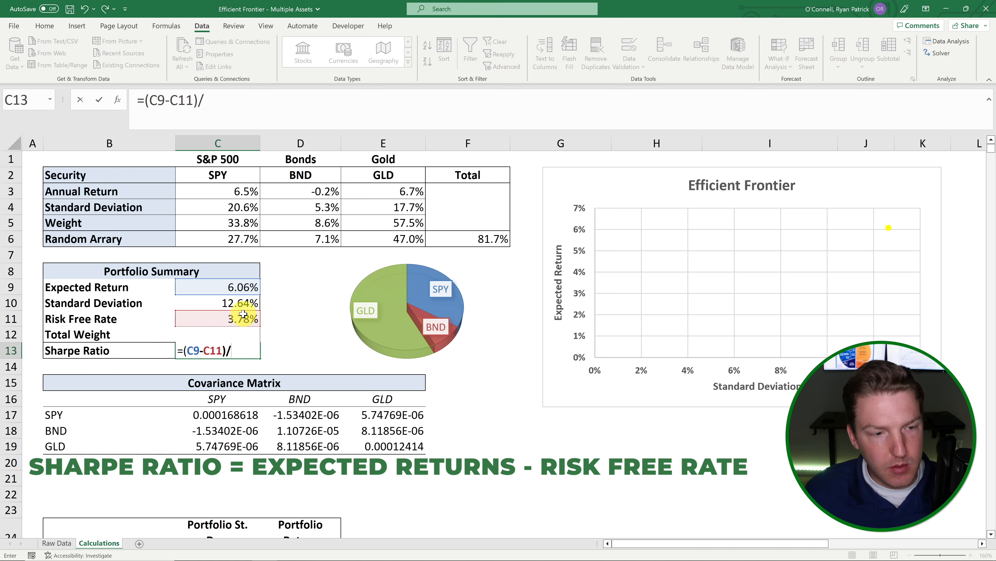
left_click(235, 299)
key("Return")
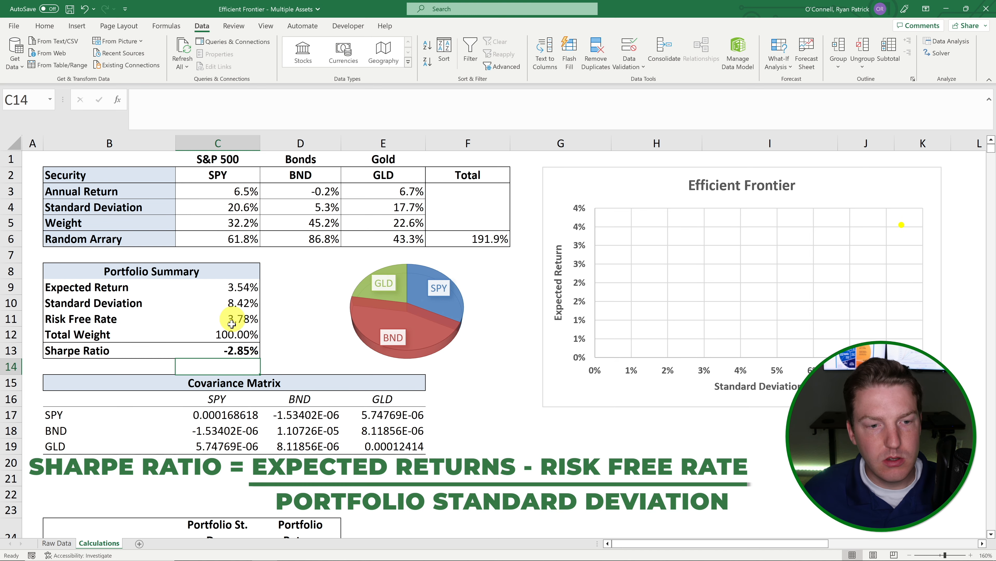
Review the Sharpe Ratio formula against its Expected Return and Risk Free Rate cells, and recalculate the sheet for new random weights
left_click(234, 287)
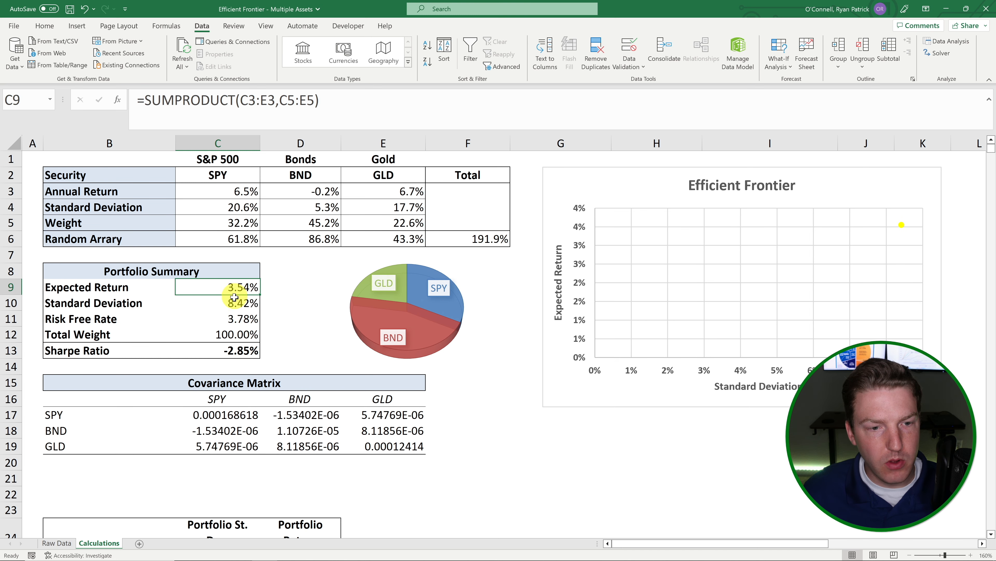
left_click(234, 321)
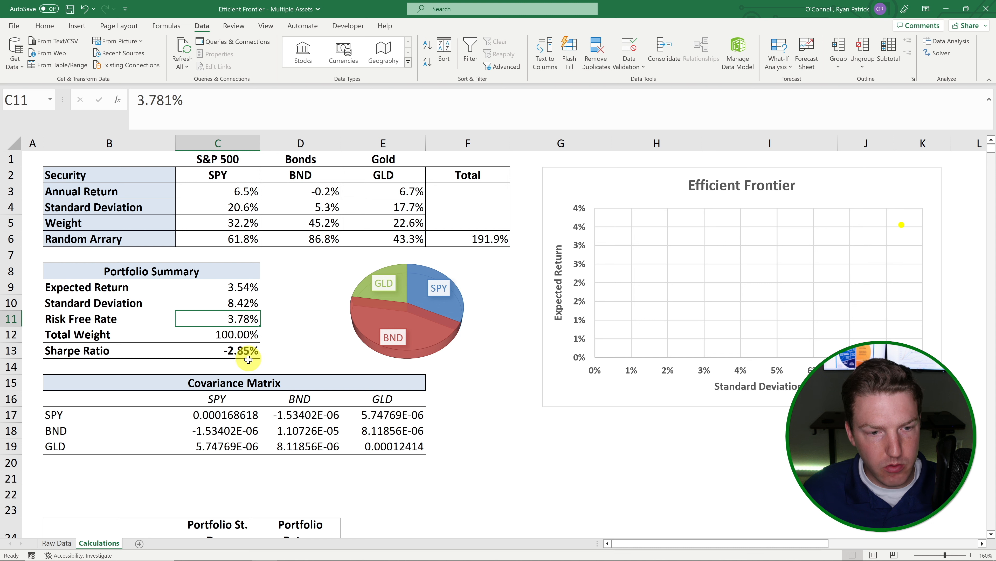
left_click(244, 352)
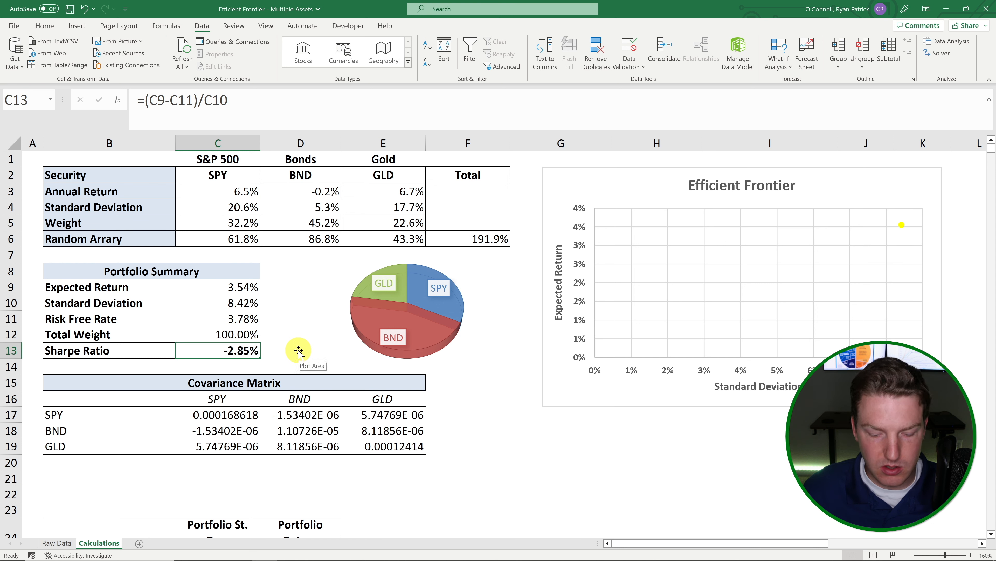
key("F9")
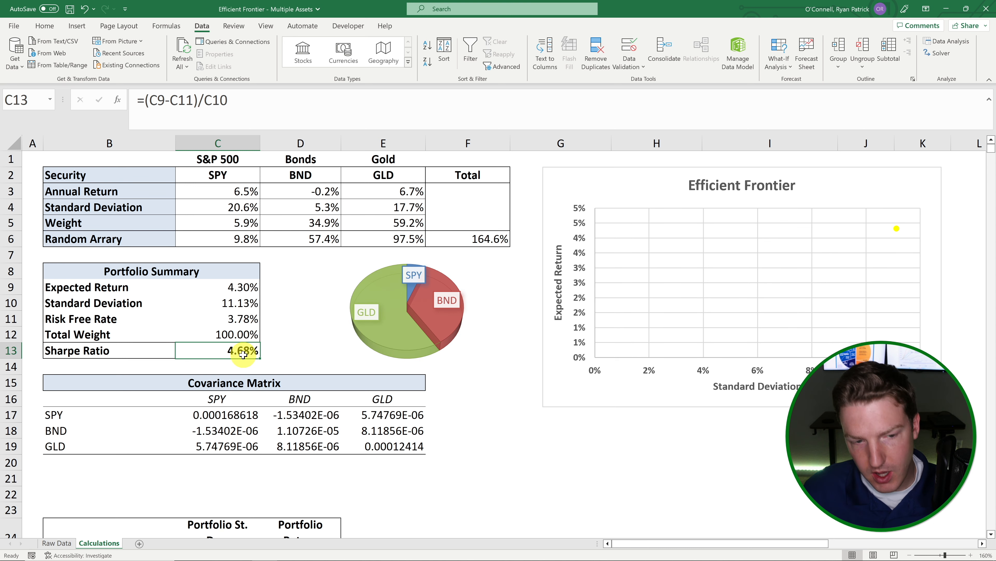
scroll(274, 354, "down", 2)
scroll(265, 319, "up", 2)
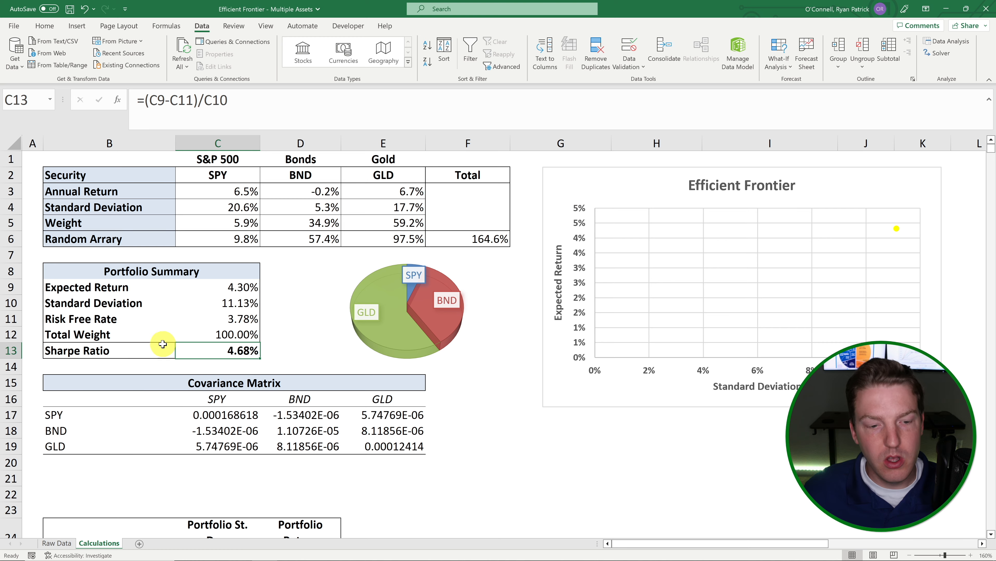
Link the simulation table's Portfolio St. Dev. cell C25 to the portfolio summary's Standard Deviation with =C10
scroll(160, 281, "down", 7)
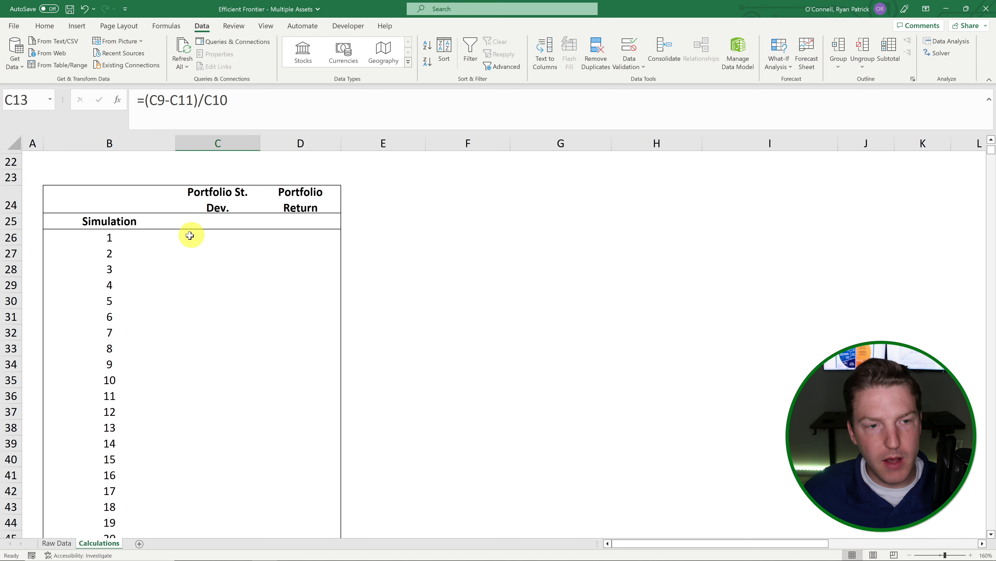
left_click_drag(190, 235, 289, 256)
left_click(264, 283)
scroll(253, 288, "up", 5)
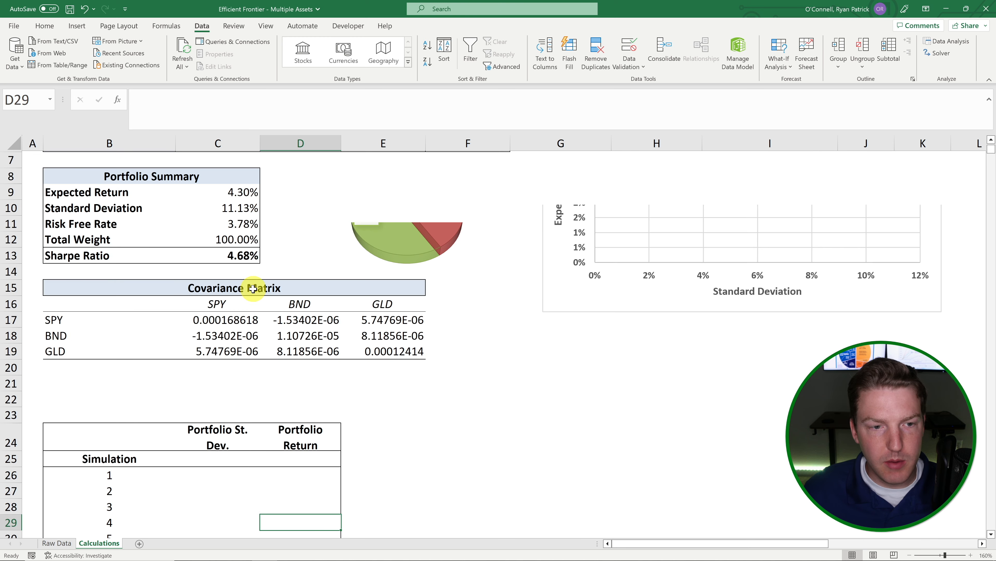
left_click(217, 457)
scroll(157, 408, "down", 1)
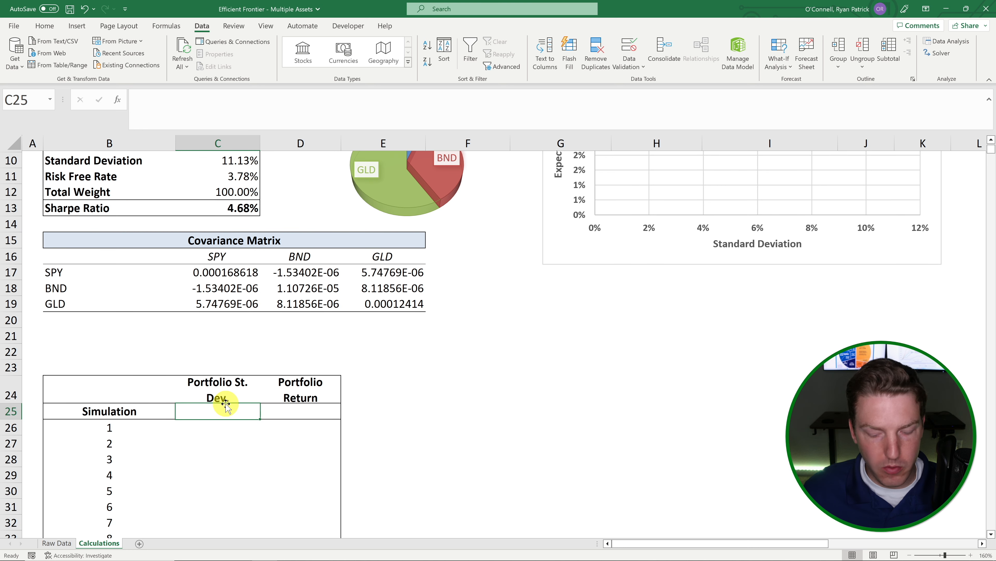
type("=")
scroll(235, 408, "up", 3)
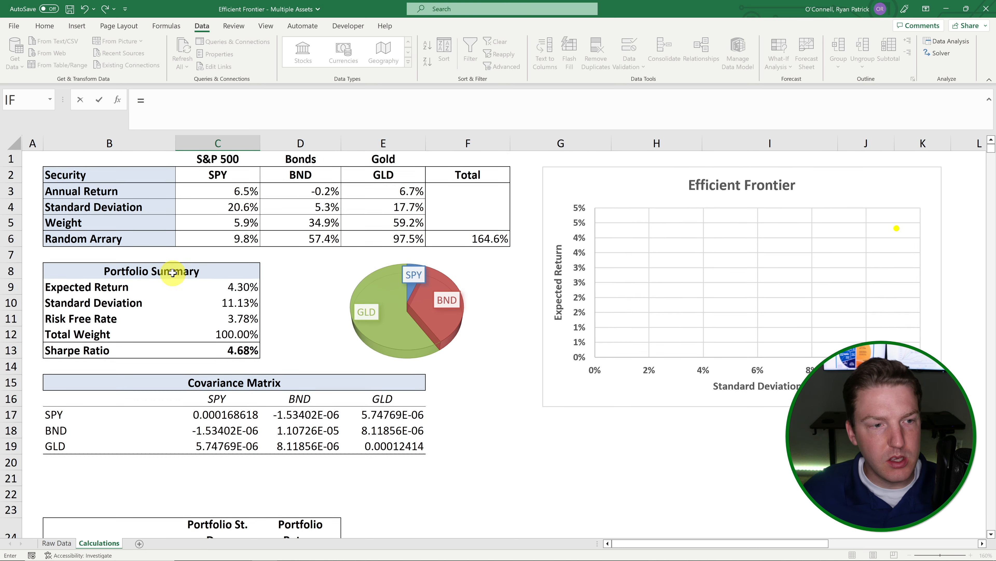
left_click(230, 307)
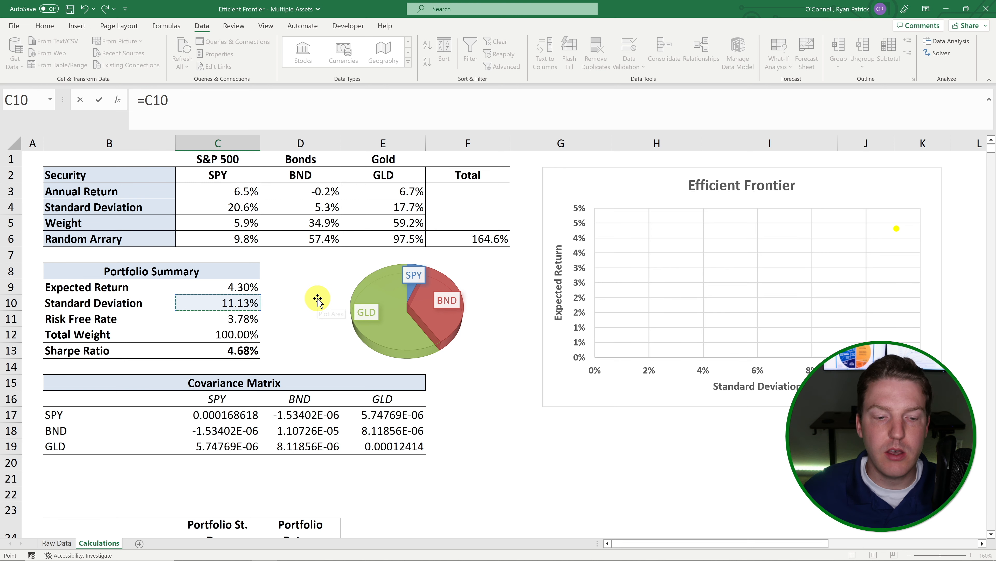
key("Return")
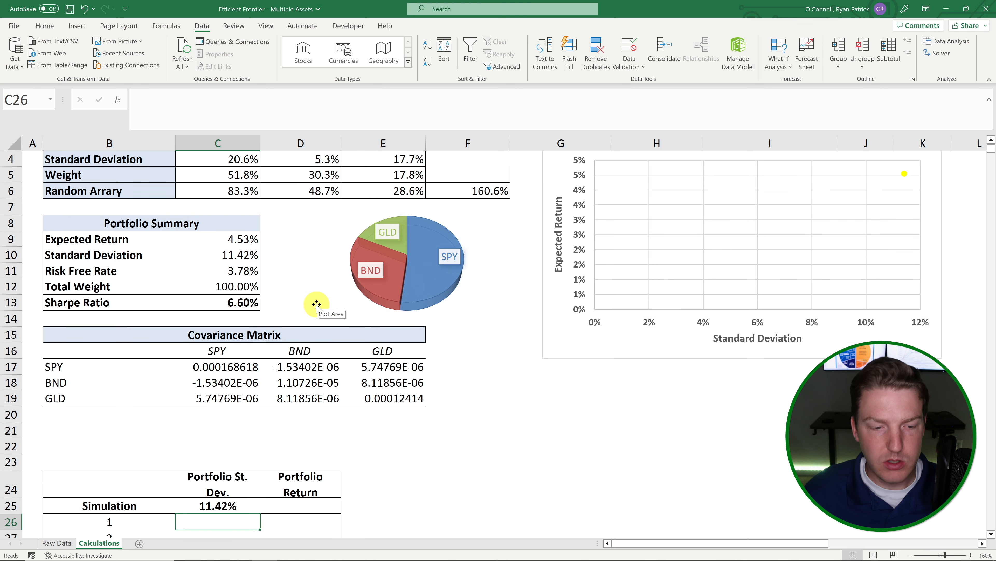
Link the simulation table's Portfolio Return cell D25 to the summary's Expected Return with =C9, and check both linked cells
left_click(303, 503)
type("=")
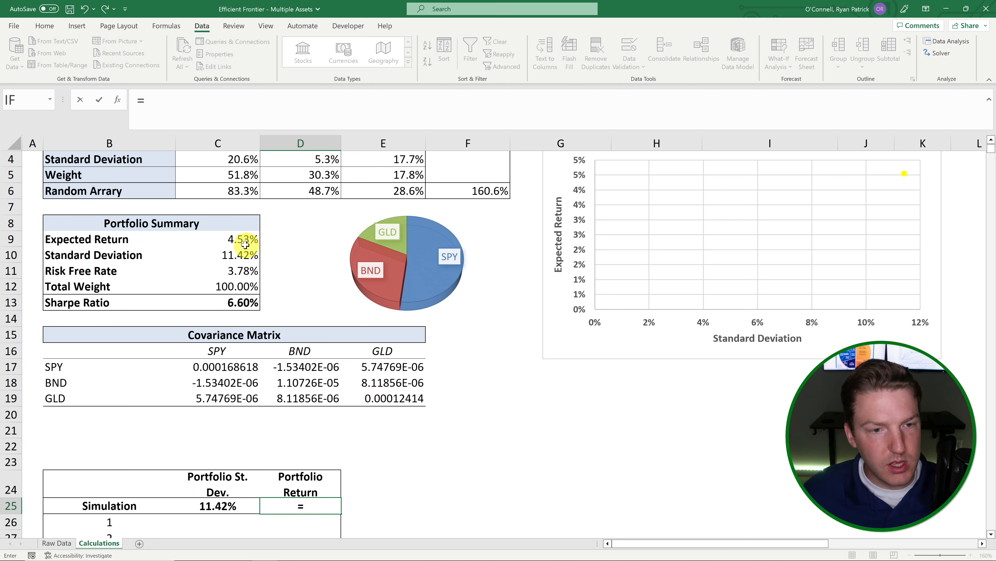
left_click(237, 240)
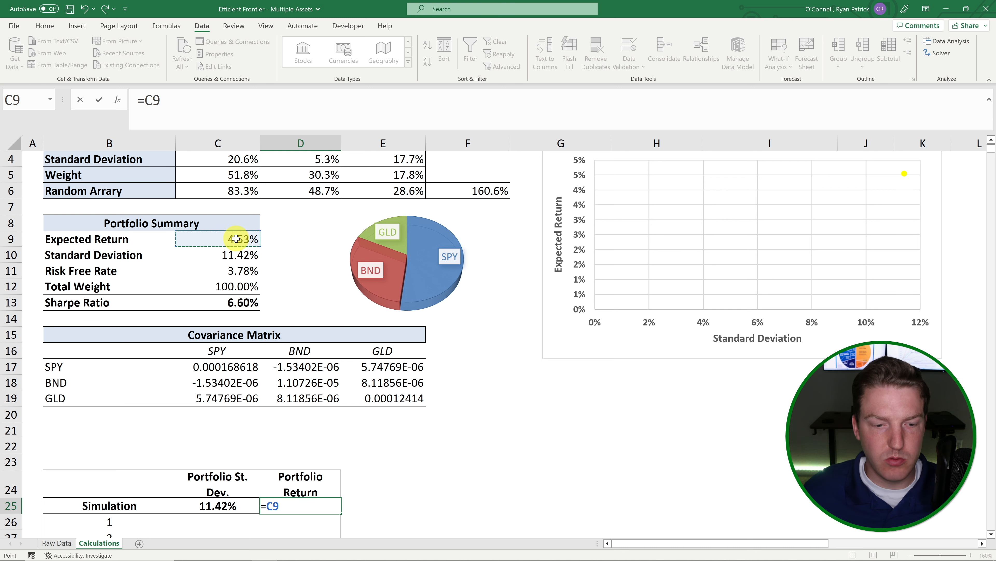
key("Return")
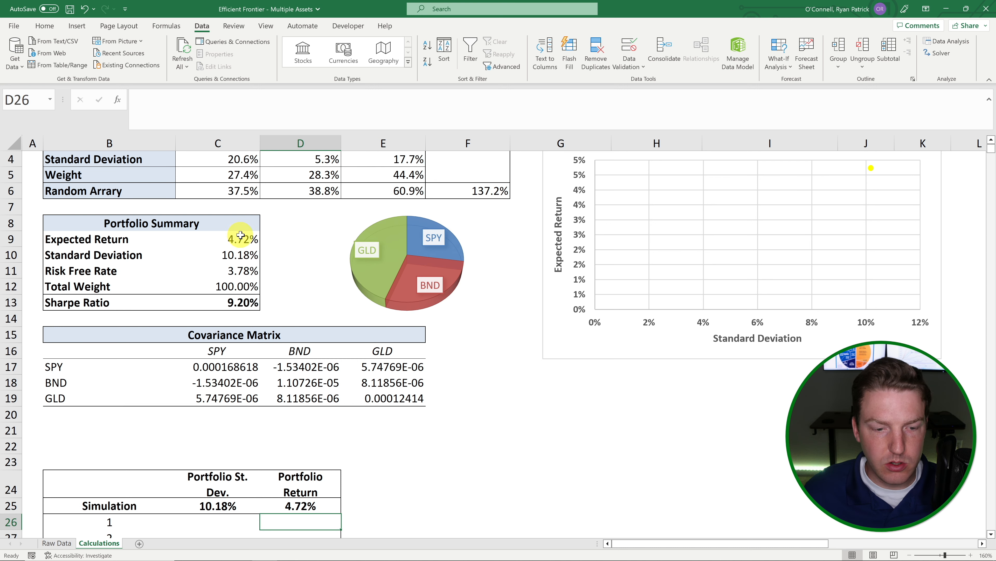
scroll(384, 399, "down", 2)
left_click_drag(215, 410, 318, 407)
left_click(441, 387)
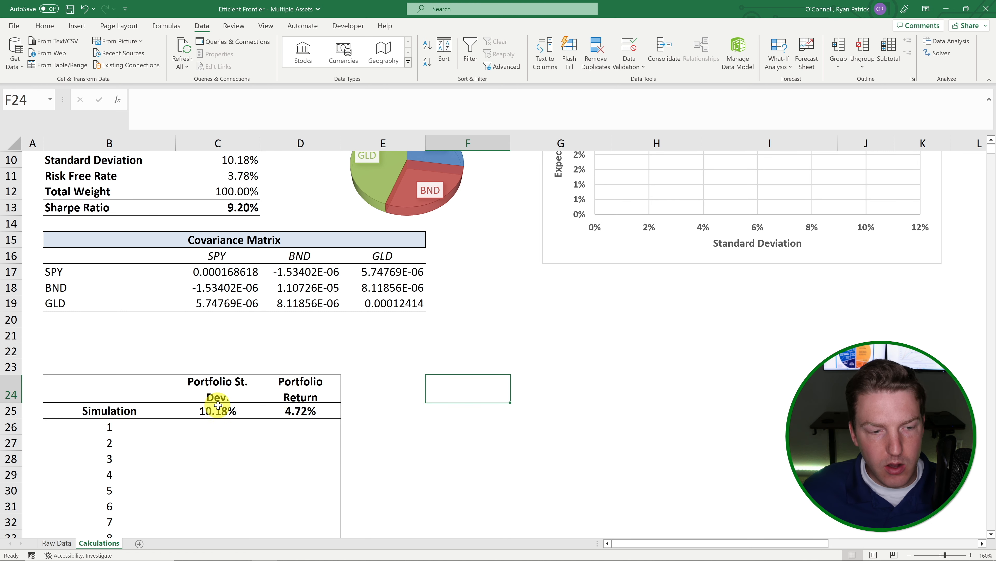
Fill the 5000 simulations with a What-If Data Table over B25:D5025, using blank cell $G$22 as the column input and no row input
left_click_drag(143, 417, 285, 454)
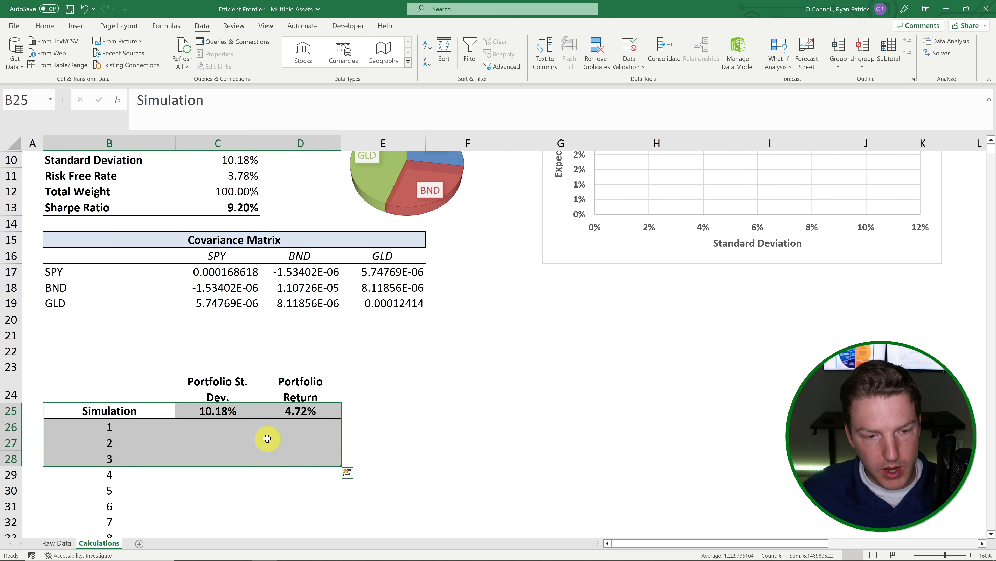
scroll(496, 345, "down", 3)
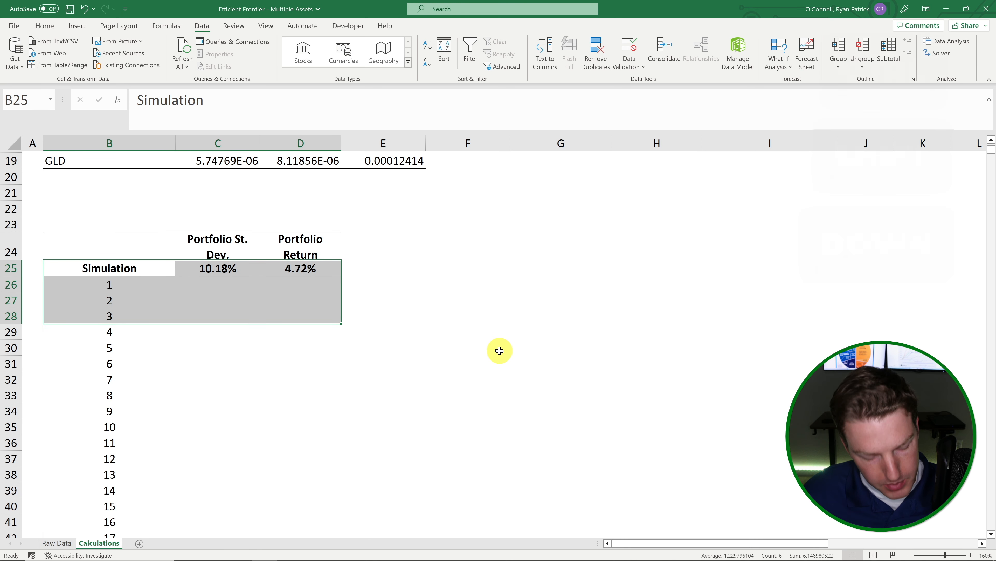
key("ctrl+shift+Down")
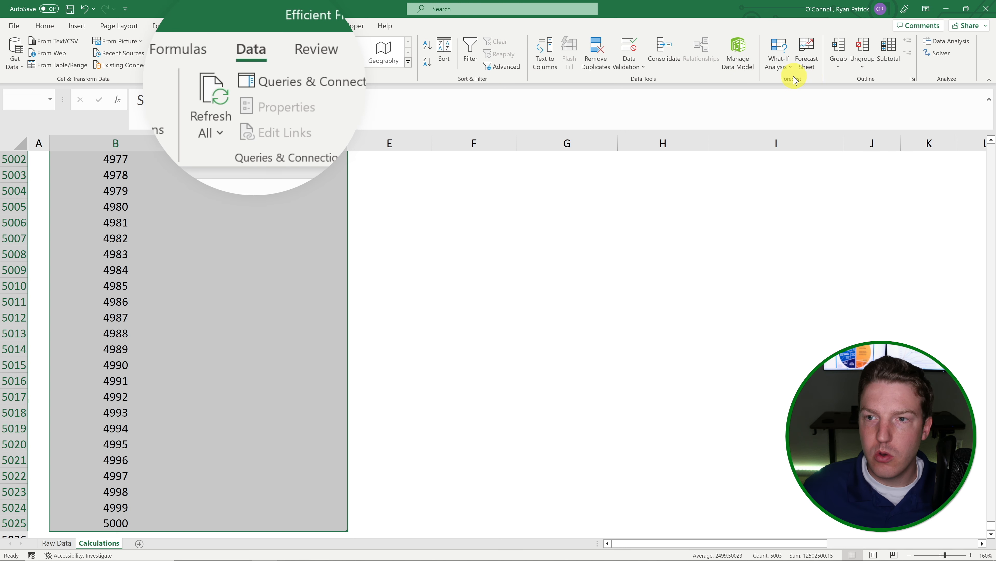
left_click(779, 63)
left_click(801, 111)
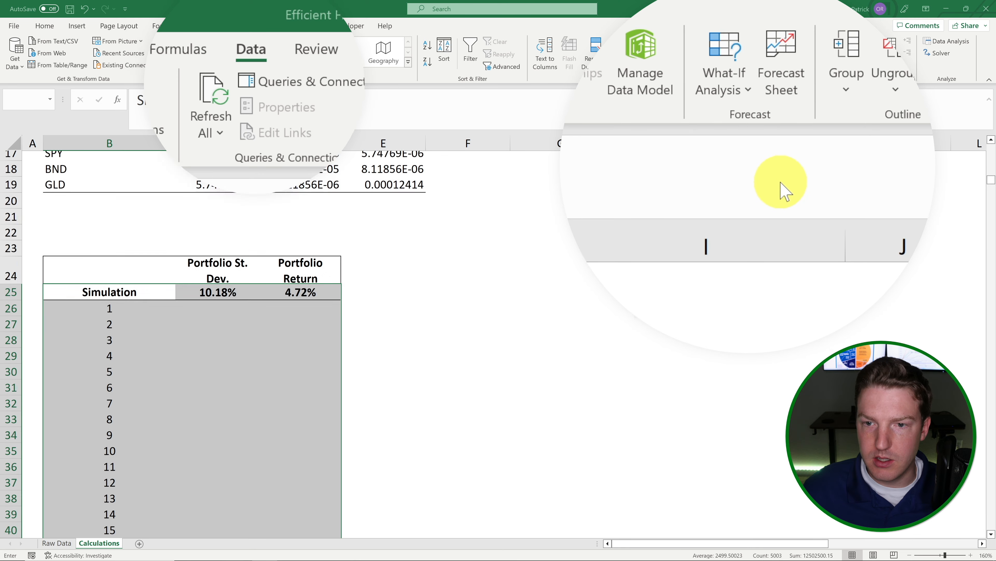
left_click_drag(660, 263, 424, 266)
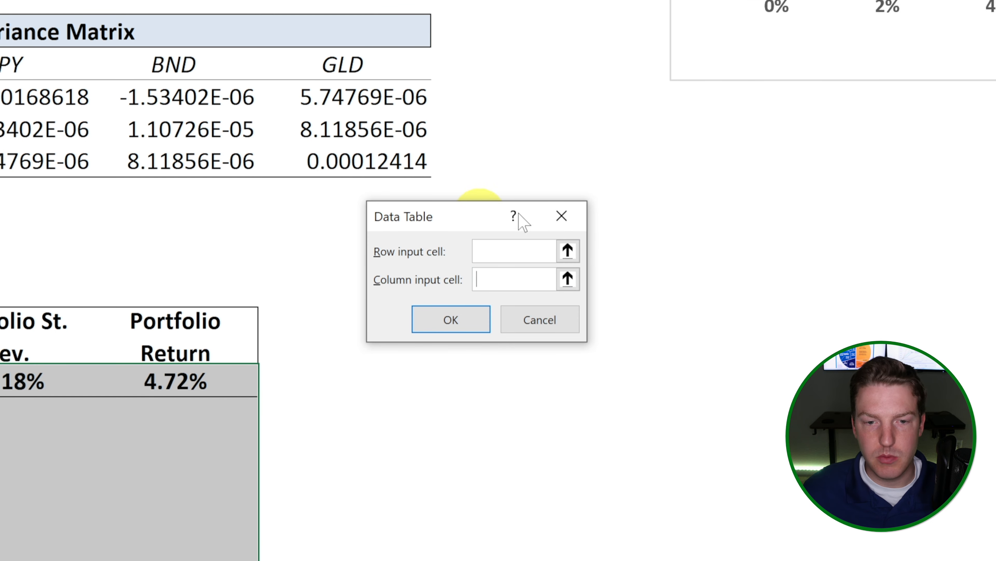
left_click(733, 251)
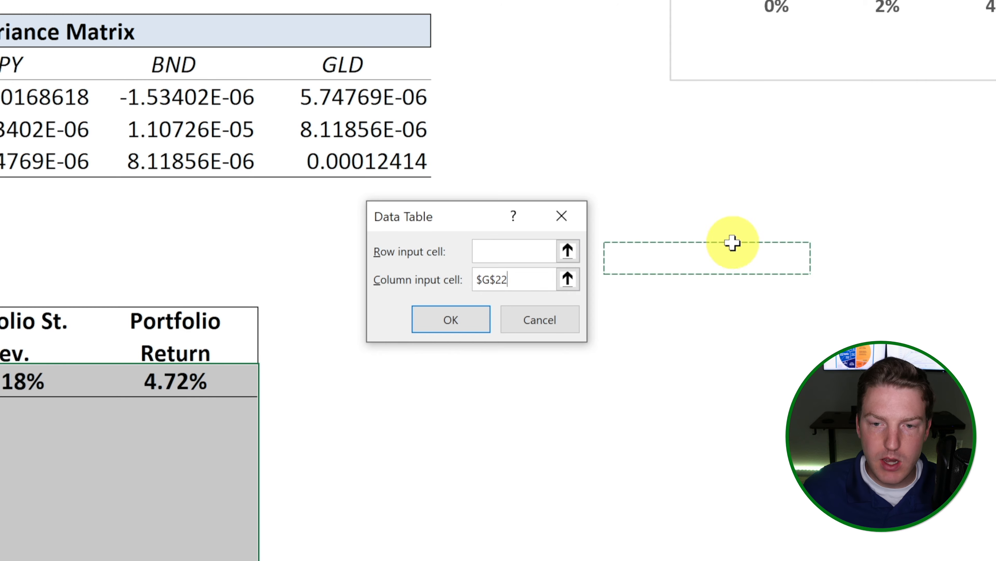
left_click(450, 324)
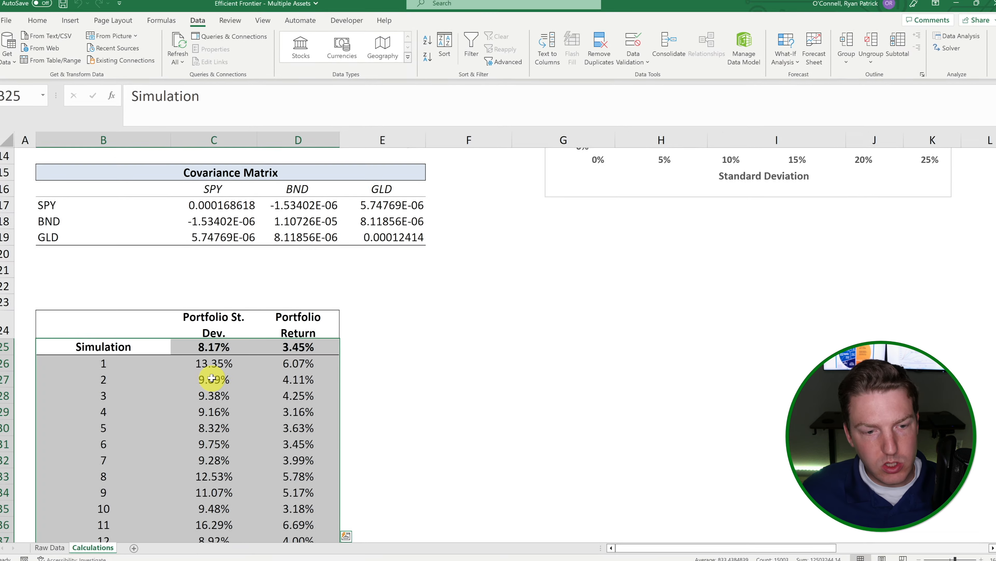
scroll(282, 383, "down", 3)
scroll(289, 375, "up", 5)
scroll(275, 392, "down", 1)
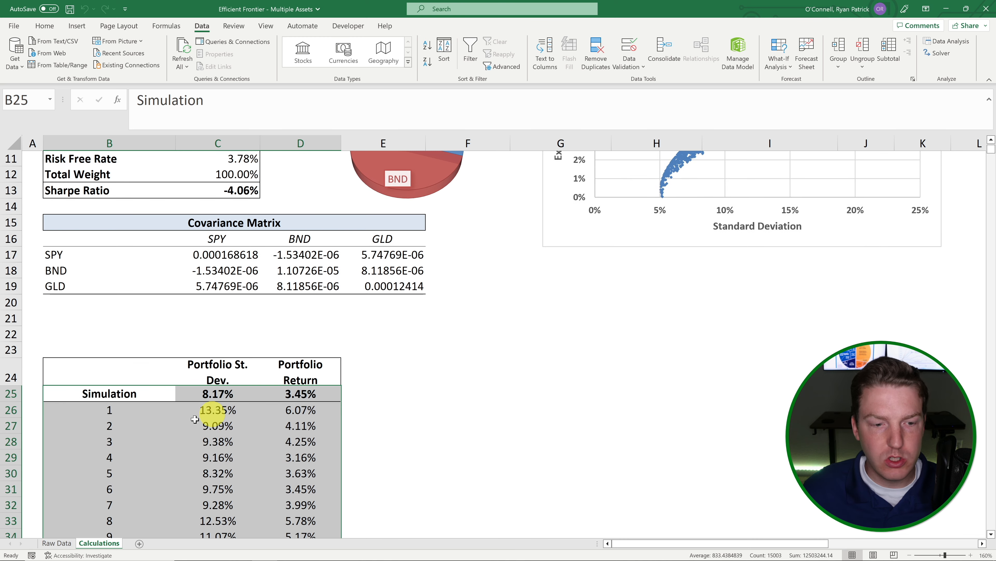
Compare the simulated standard deviations and returns from row 26 down with the points plotted on the Efficient Frontier chart
left_click(440, 367)
scroll(443, 371, "up", 1)
scroll(443, 372, "up", 3)
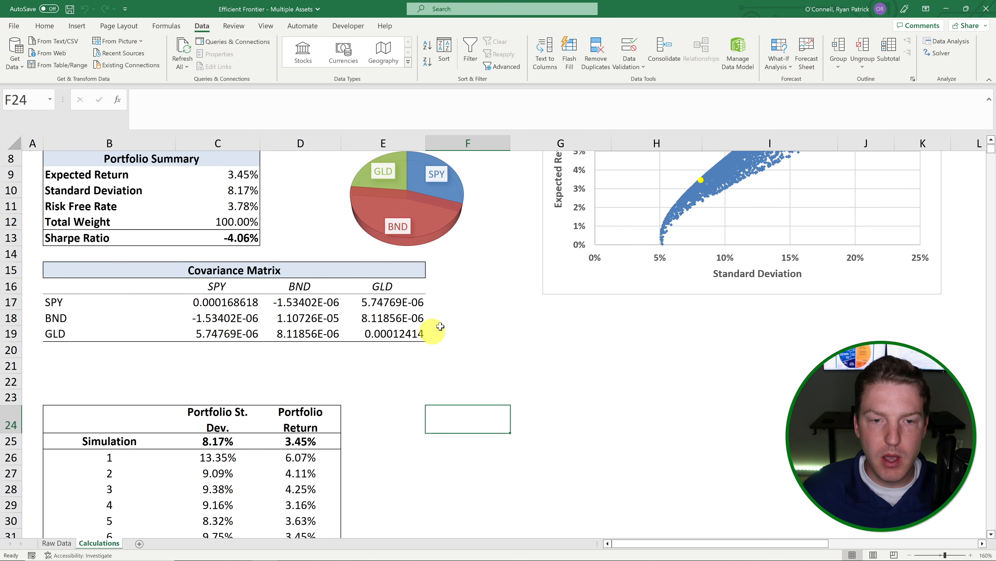
scroll(443, 393, "down", 3)
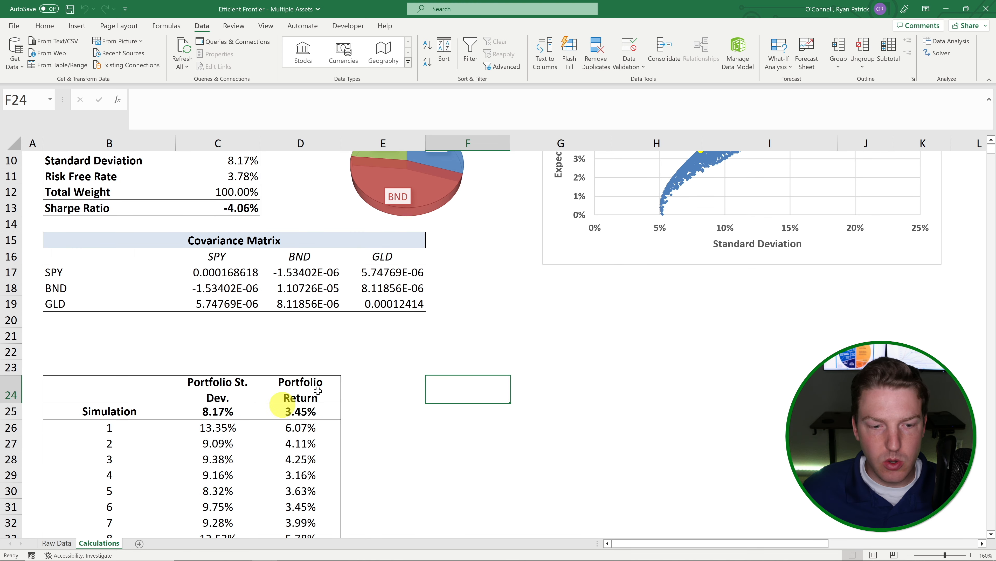
scroll(494, 341, "up", 3)
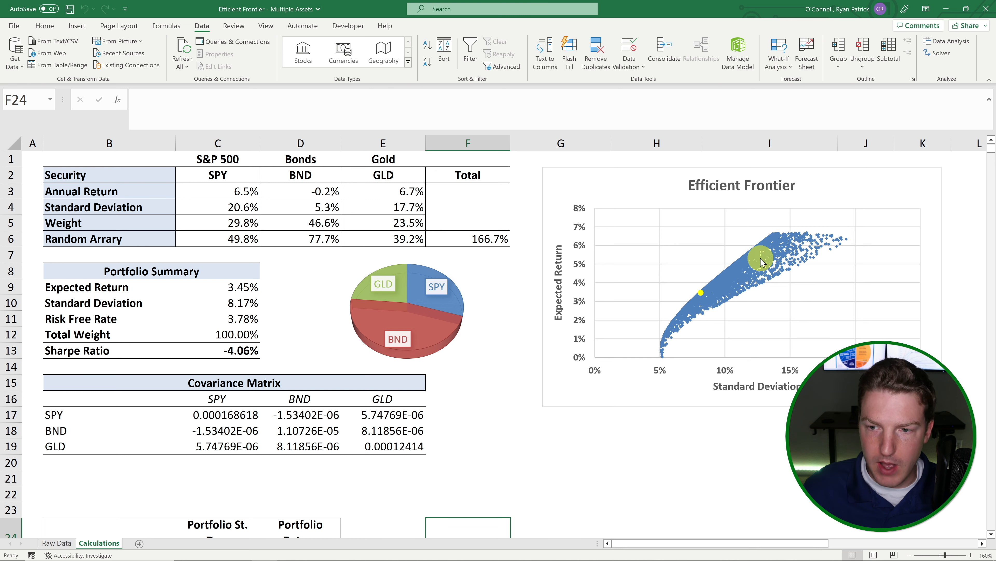
scroll(508, 265, "down", 3)
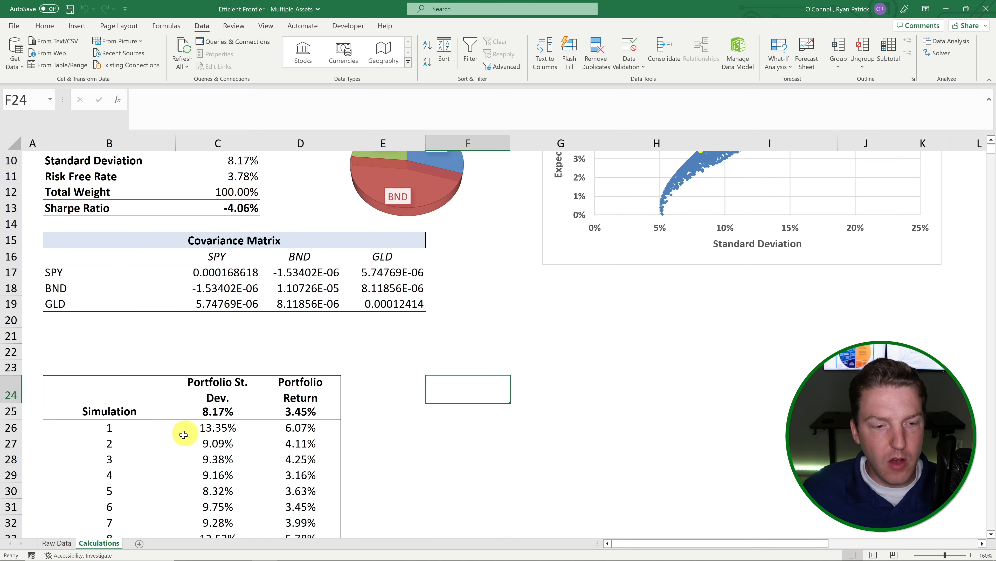
left_click(257, 427)
left_click_drag(260, 427, 251, 538)
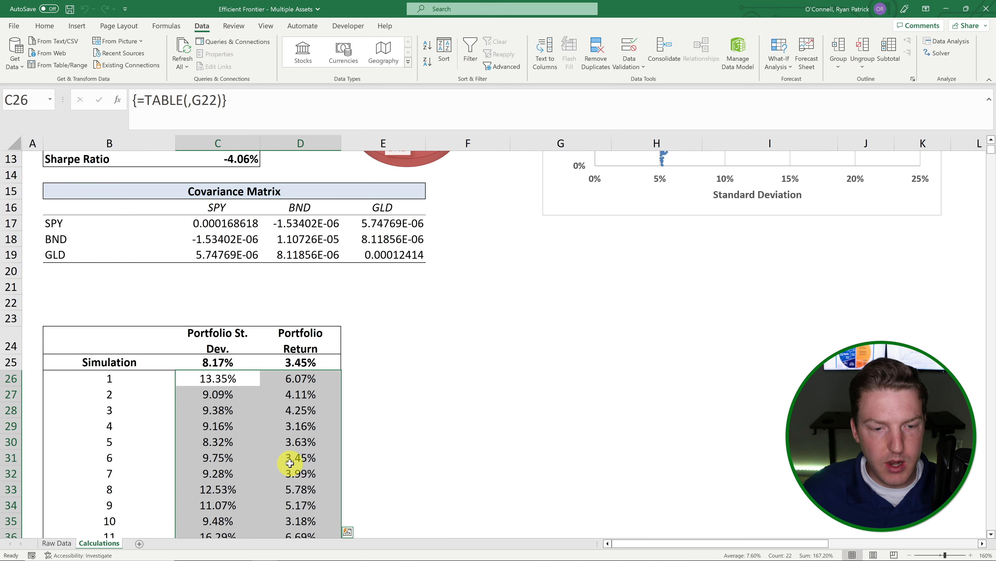
scroll(303, 459, "up", 4)
left_click(80, 161)
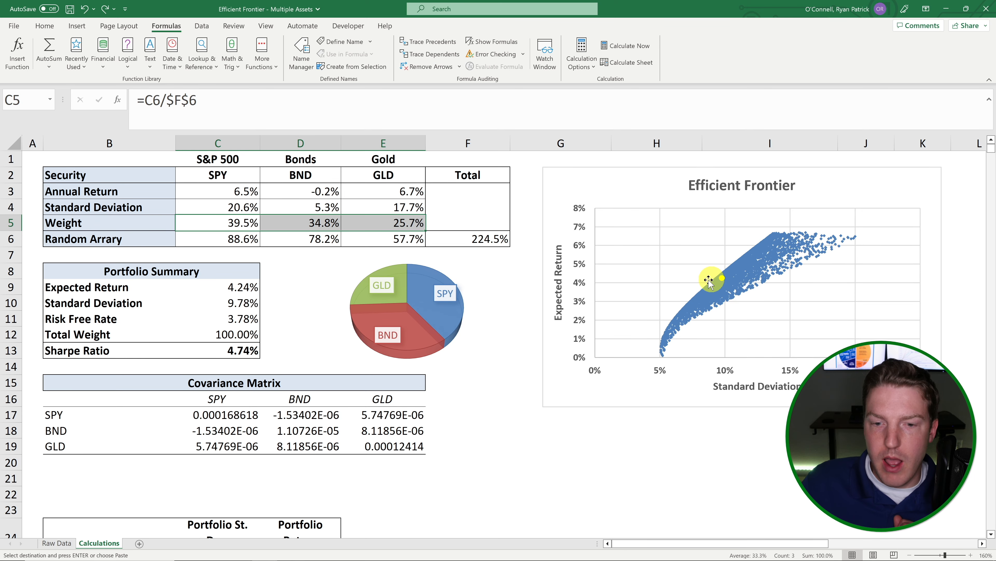
Select part of the simulation results from C26 and look at the available scatter chart types without inserting one
scroll(352, 318, "down", 4)
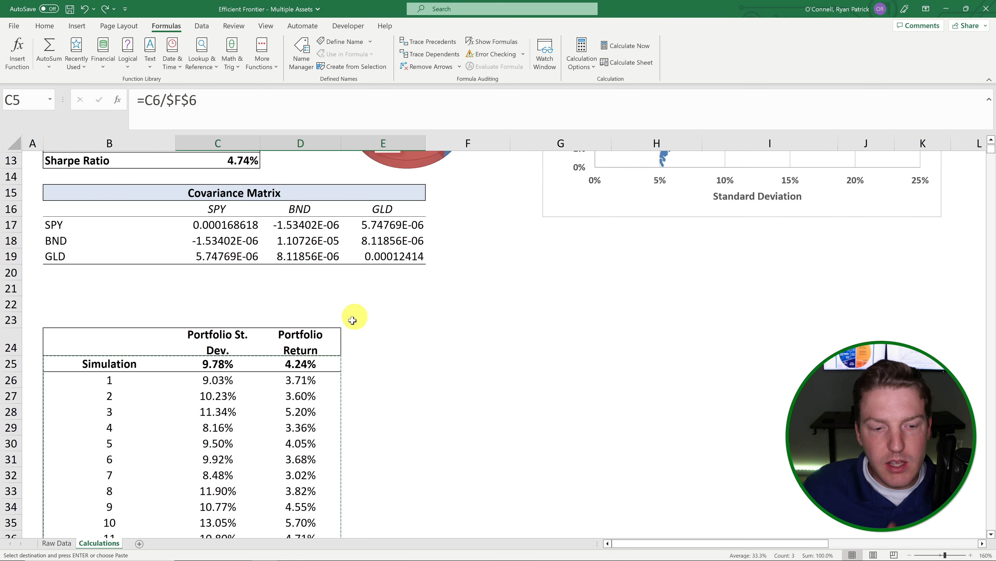
left_click_drag(207, 378, 325, 510)
scroll(471, 392, "up", 4)
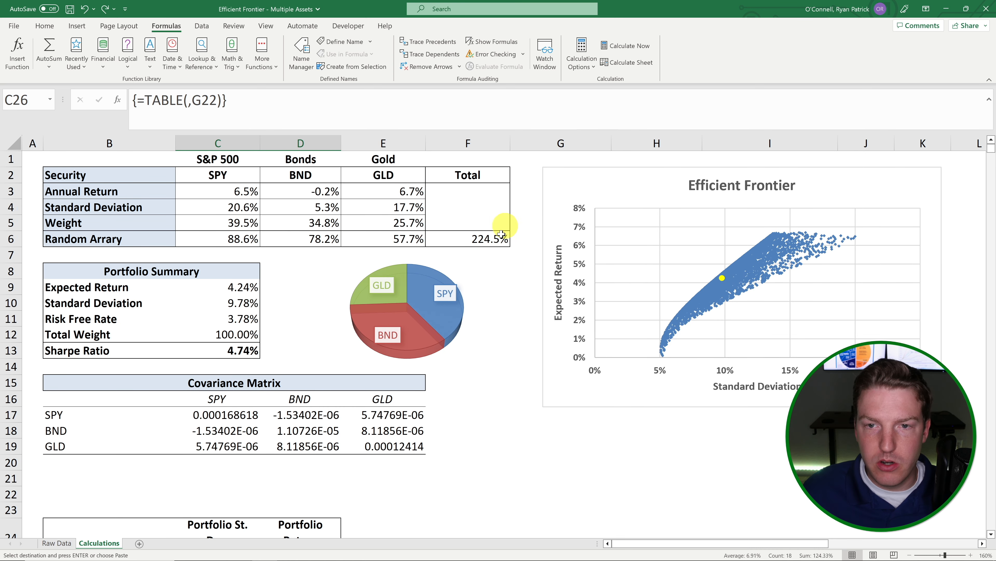
left_click(77, 26)
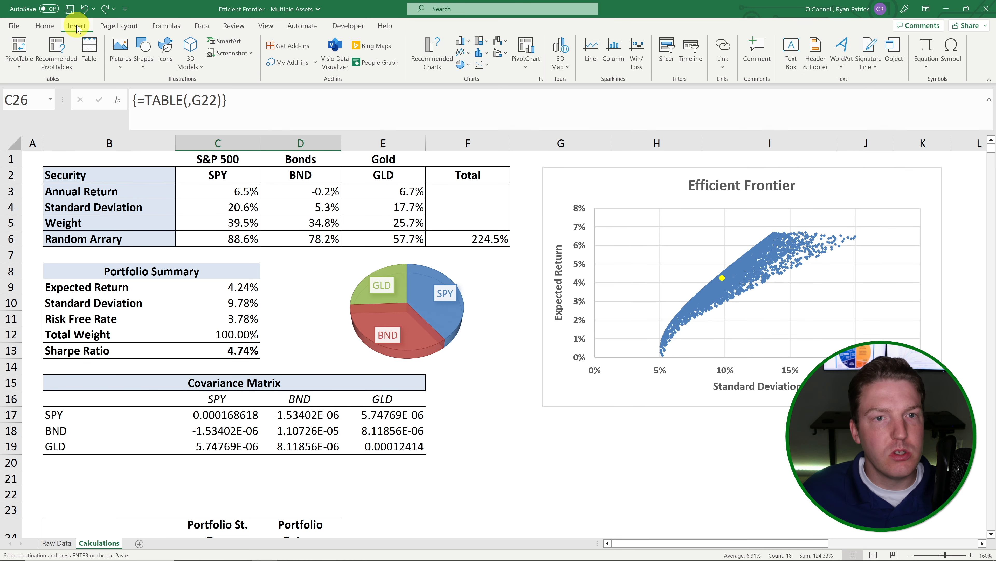
left_click(484, 67)
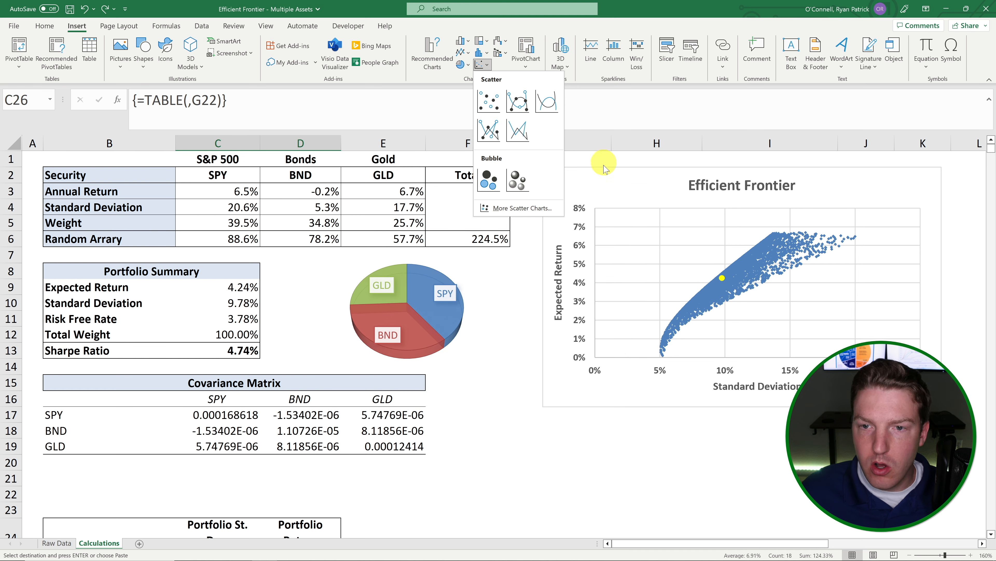
left_click(742, 469)
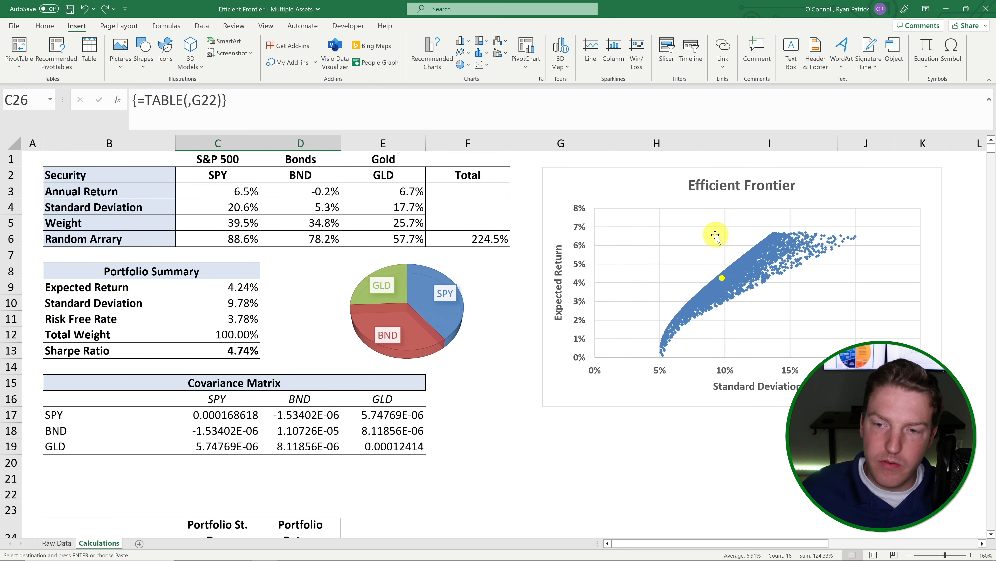
Compare the chart's Optimal Portfolio point with the summary's Expected Return and Standard Deviation, the asset weights and the Sharpe Ratio
mouse_move(722, 278)
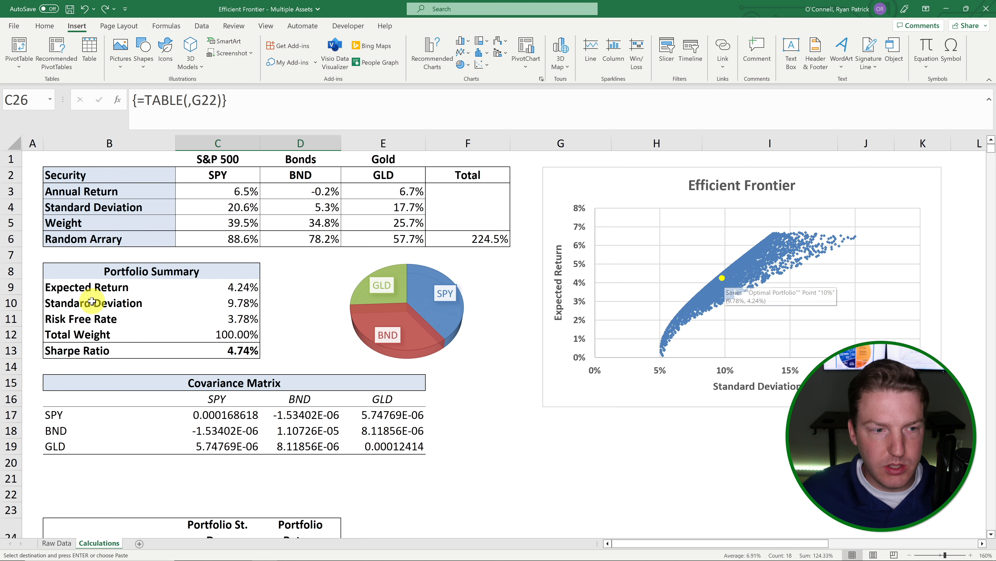
left_click(212, 288)
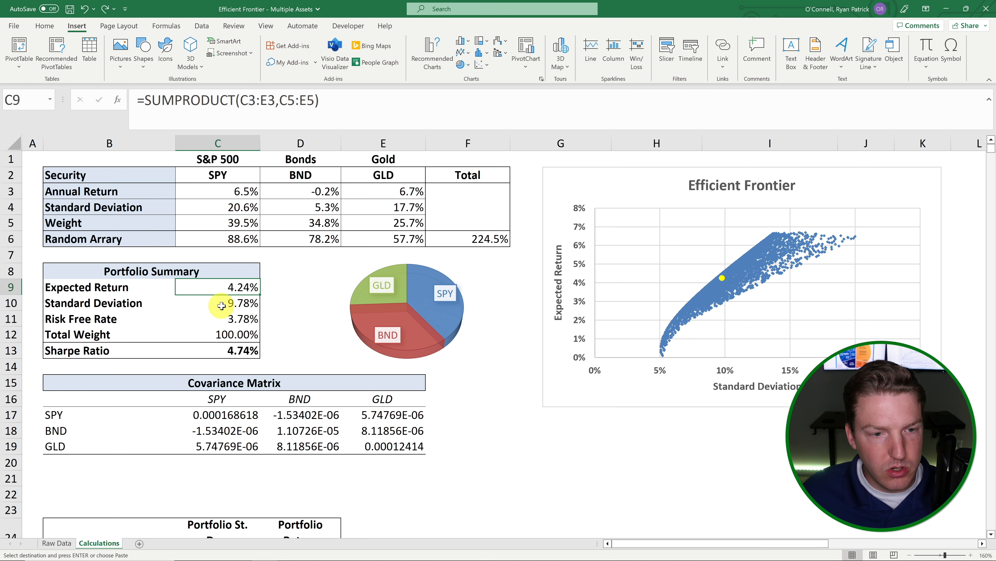
left_click(230, 302, "ctrl")
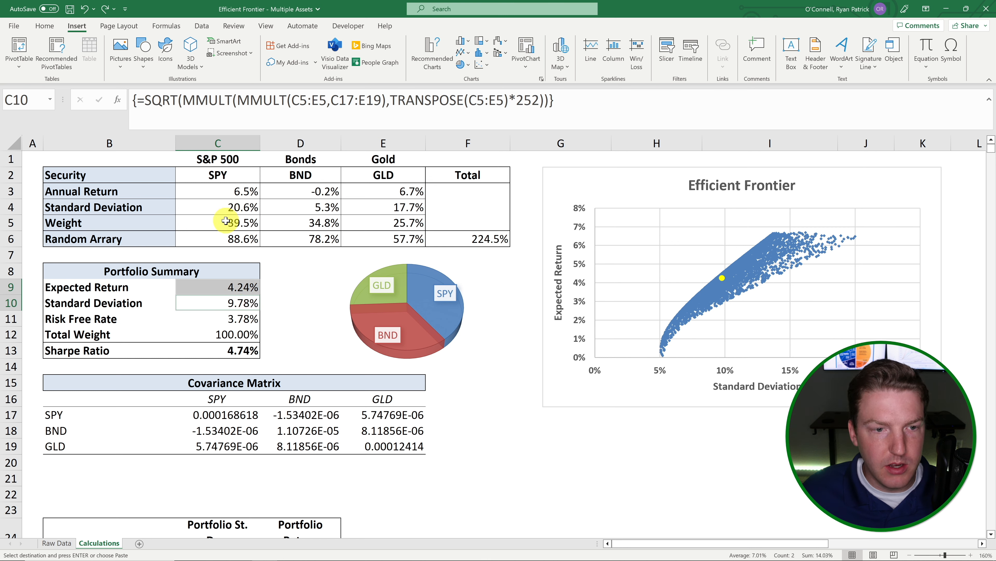
left_click_drag(228, 222, 404, 222)
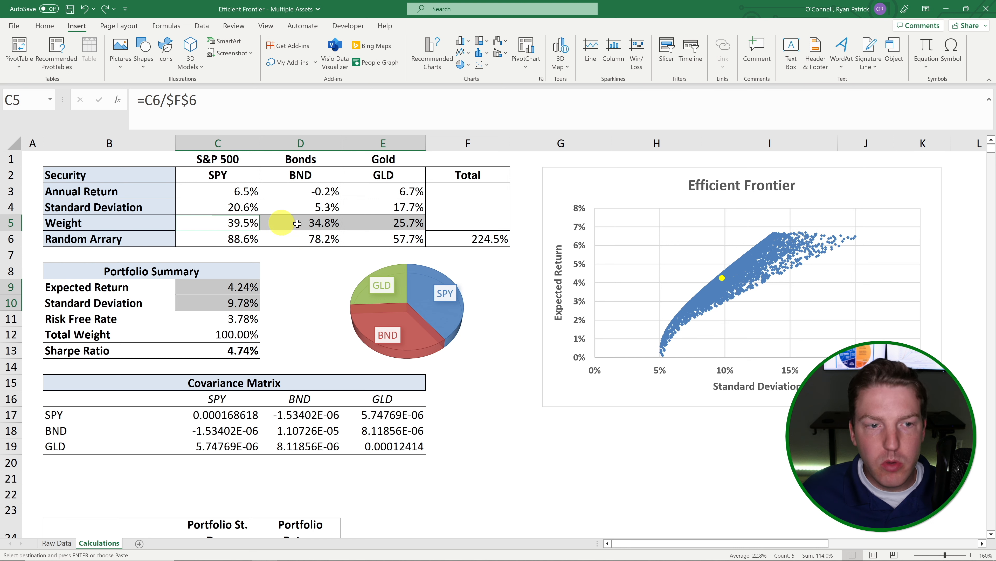
left_click(234, 350)
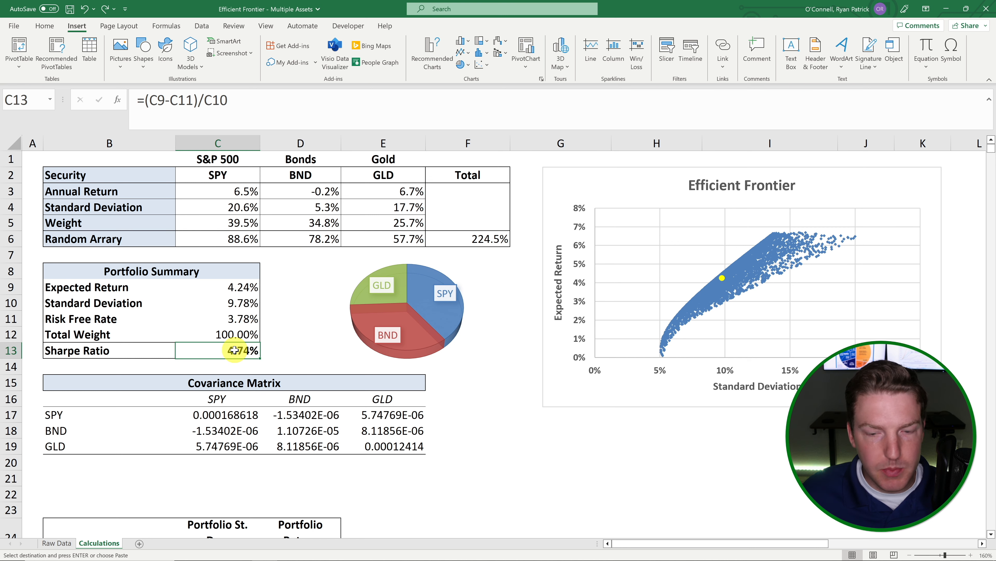
left_click(696, 457)
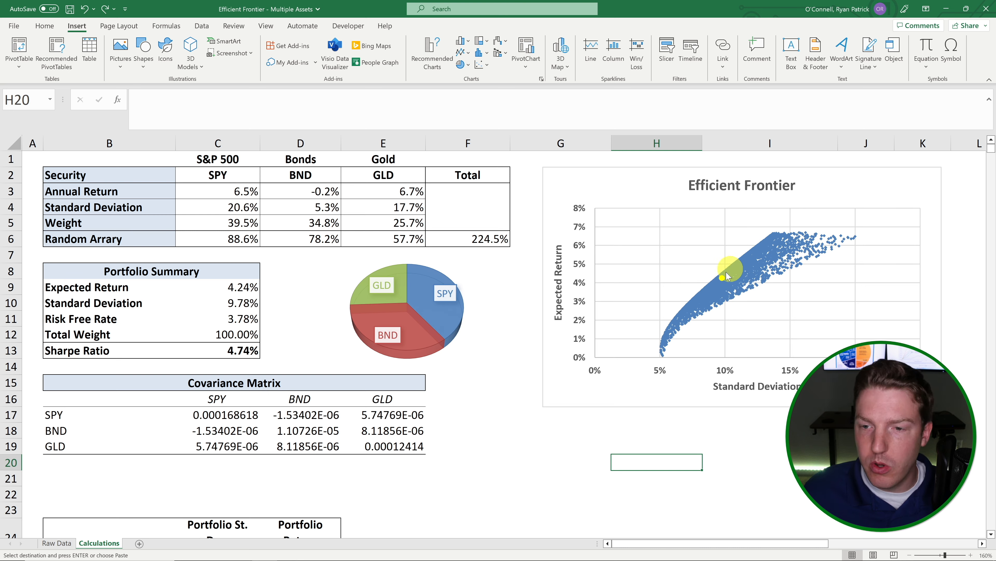
Inspect the formulas behind the simulation table, including the linked cell C25 and the data table results below it
scroll(207, 329, "down", 3)
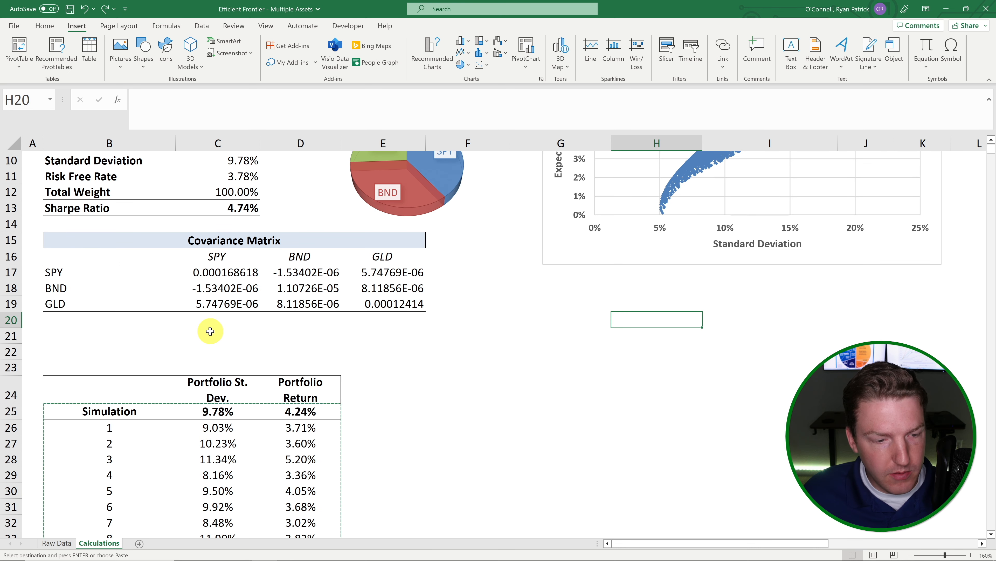
left_click(219, 414)
scroll(222, 414, "down", 2)
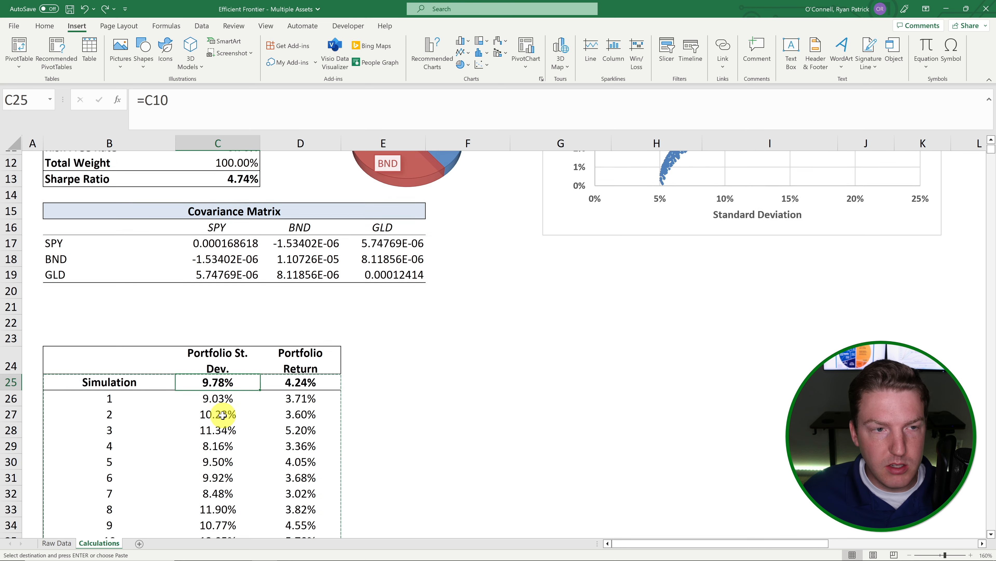
left_click(299, 316)
left_click(275, 348)
left_click(236, 379)
left_click(267, 396)
scroll(267, 391, "up", 3)
Convert the simulation table B25:D5025 to static values by copying it and pasting values over itself at B25, and check the result
scroll(318, 260, "down", 2)
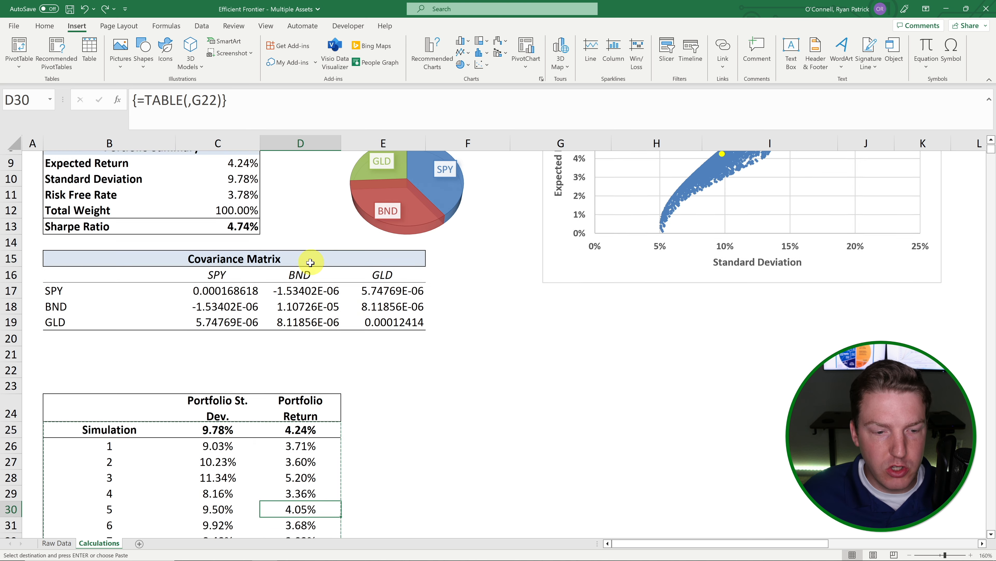
left_click_drag(103, 366, 289, 418)
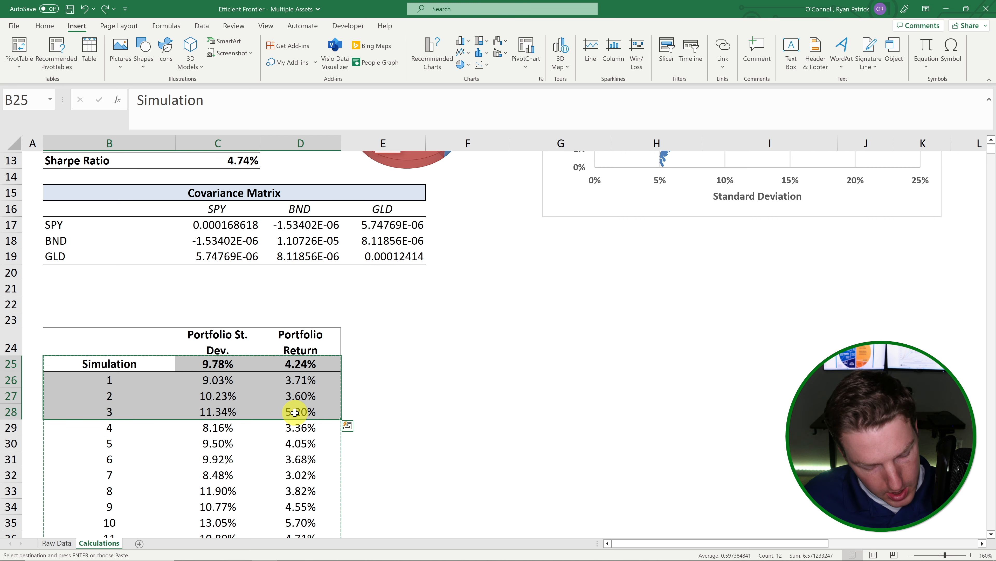
key("ctrl+shift+Down")
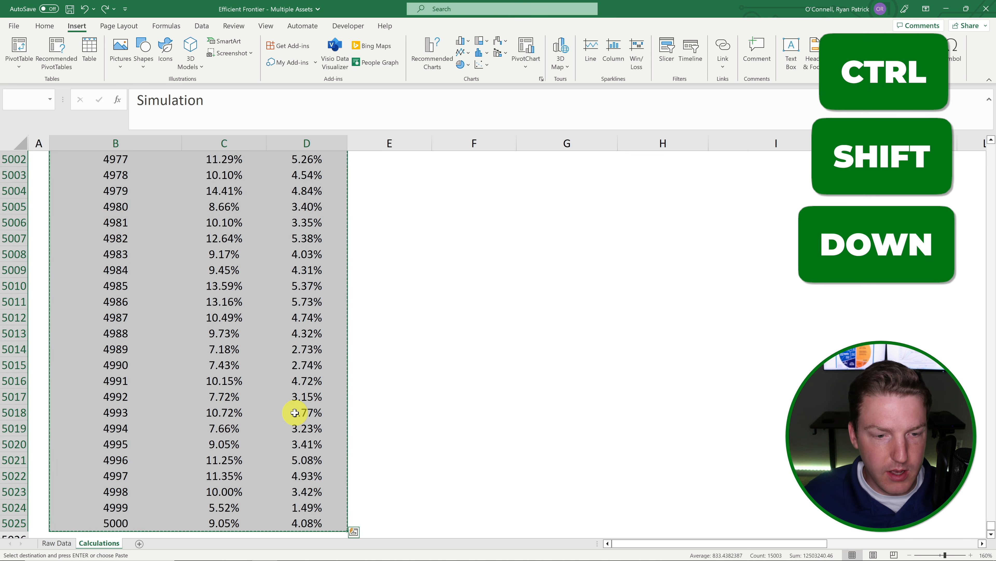
key("ctrl+c")
key("Up")
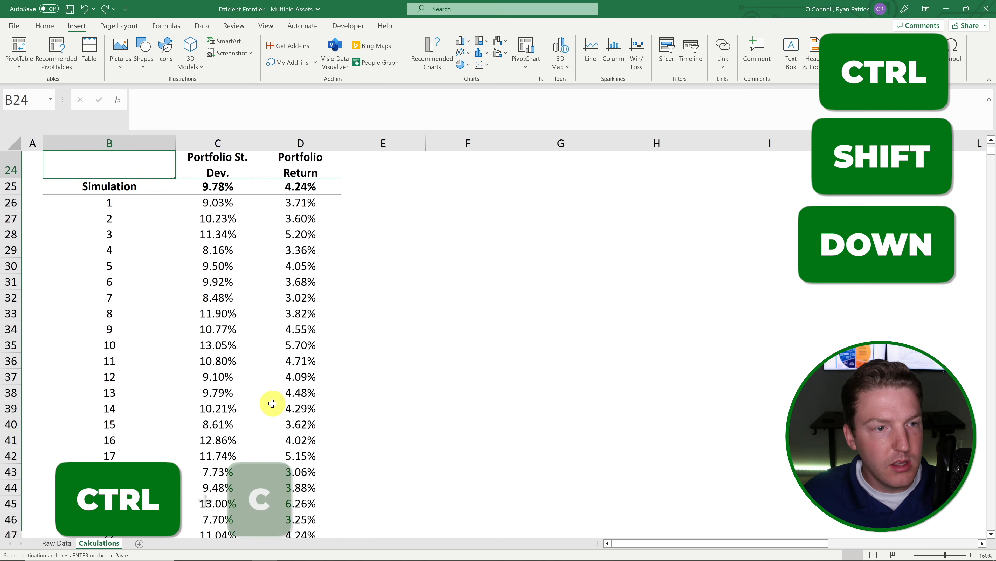
key("Up")
key("Up")
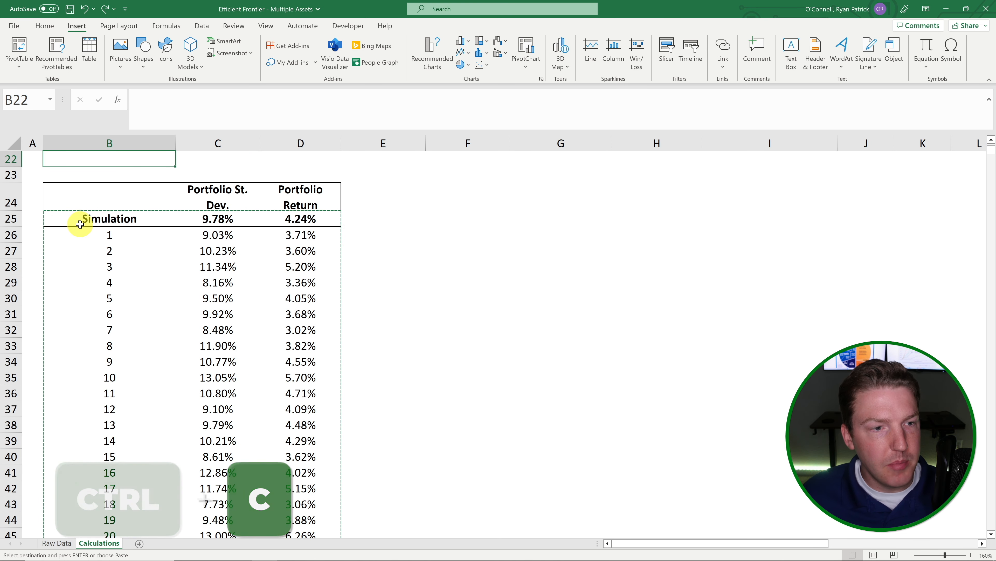
left_click(95, 221)
right_click(94, 220)
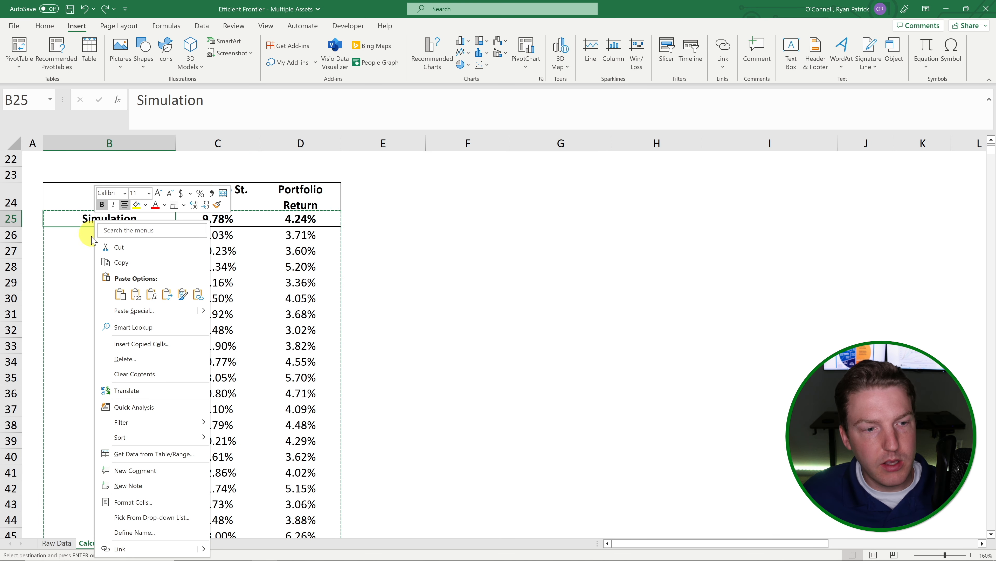
left_click(135, 295)
left_click(206, 251)
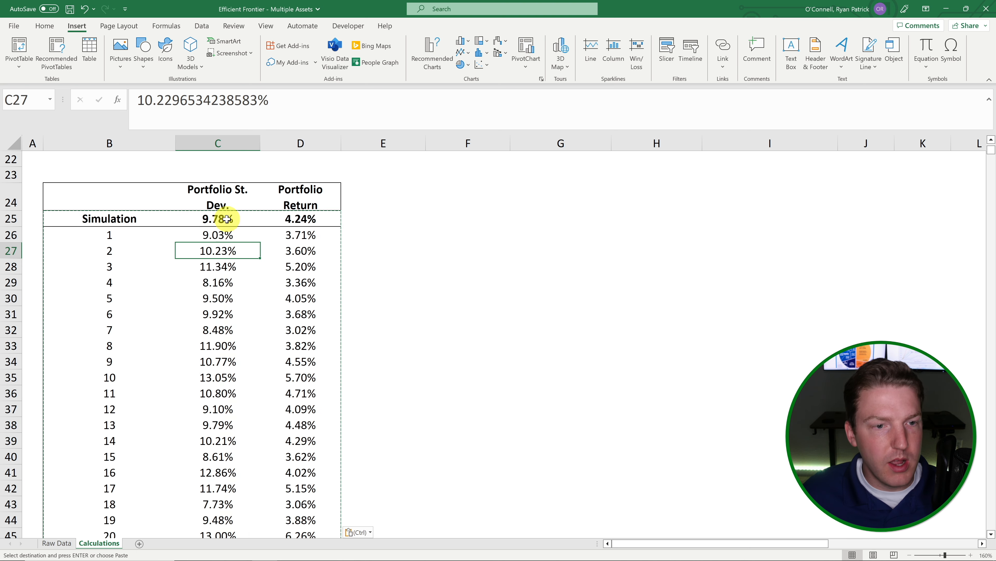
left_click(308, 238)
Open Solver and reset all its options and cell selections
scroll(512, 293, "up", 4)
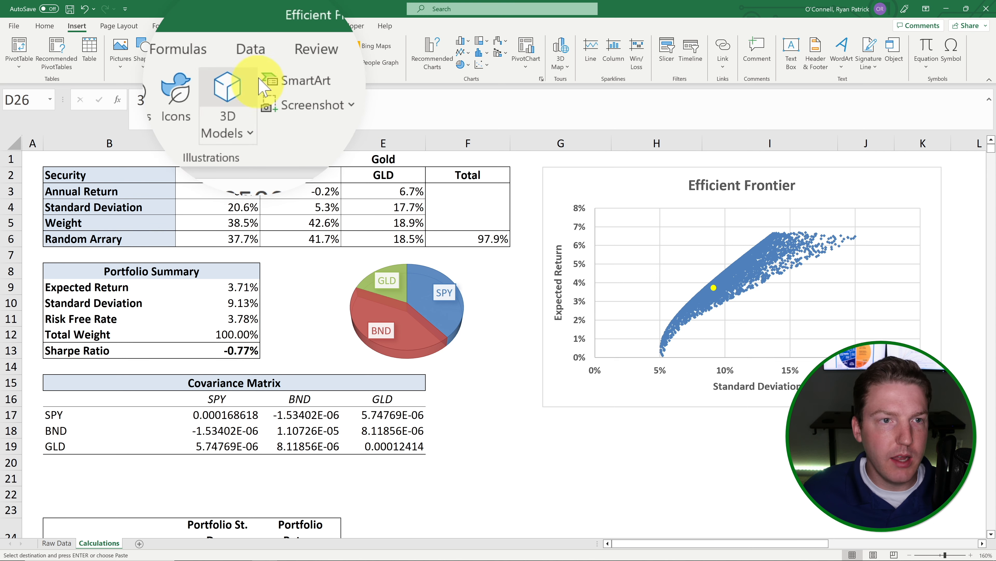
left_click(201, 26)
left_click(933, 55)
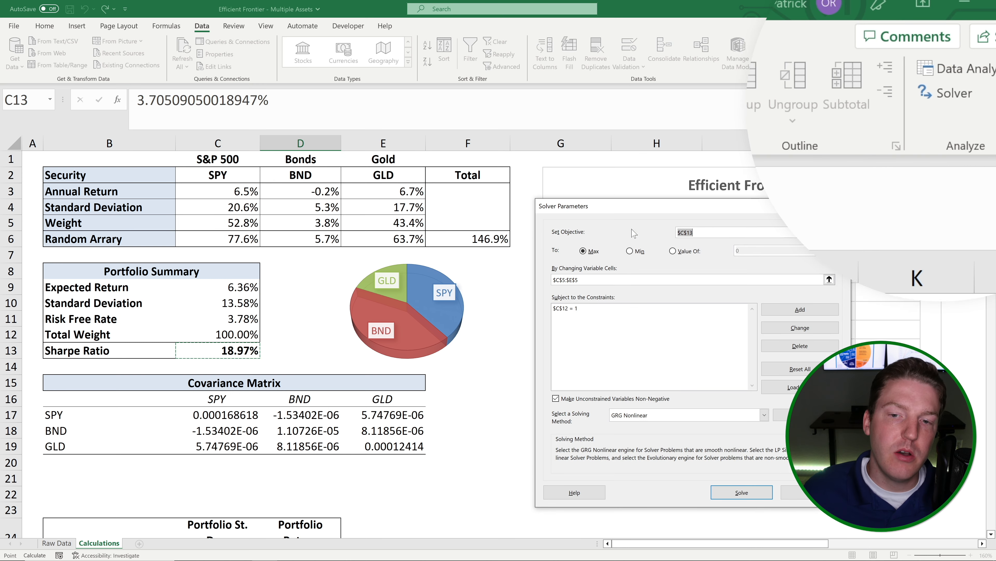
left_click(808, 369)
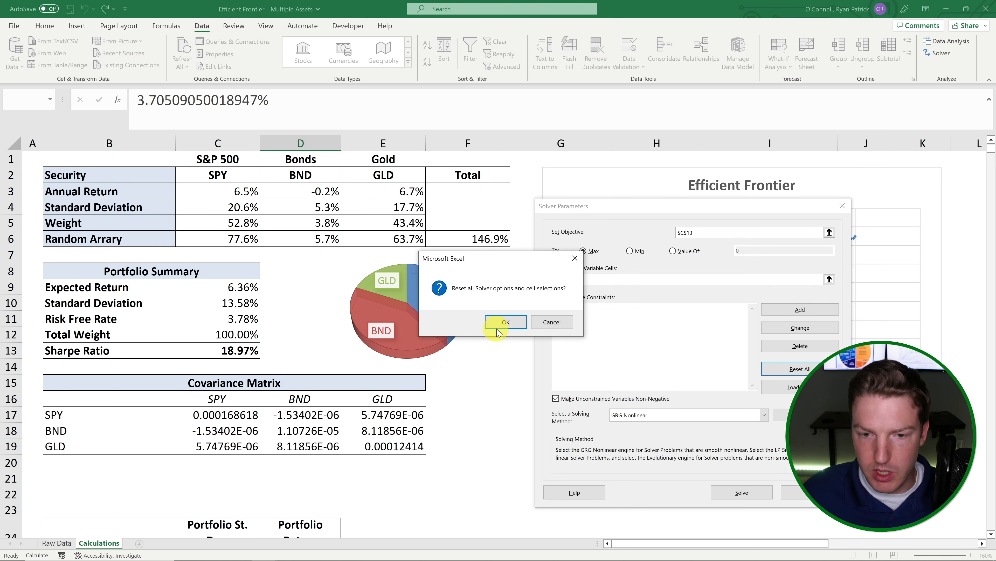
left_click(512, 324)
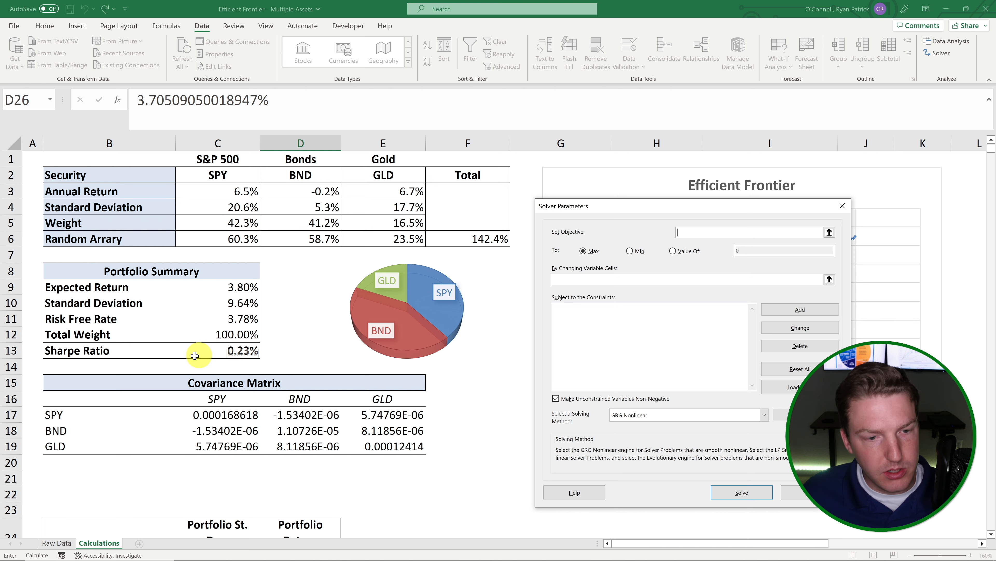
Set the Solver objective to maximize the Sharpe Ratio cell $C$13 by changing the weight cells $C$5:$E$5
left_click(238, 347)
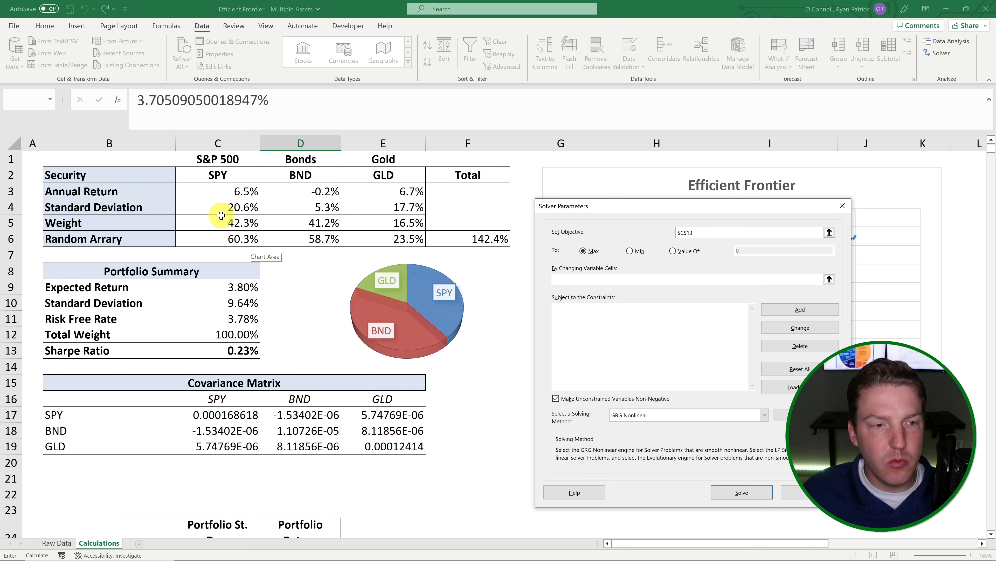
left_click_drag(221, 222, 404, 222)
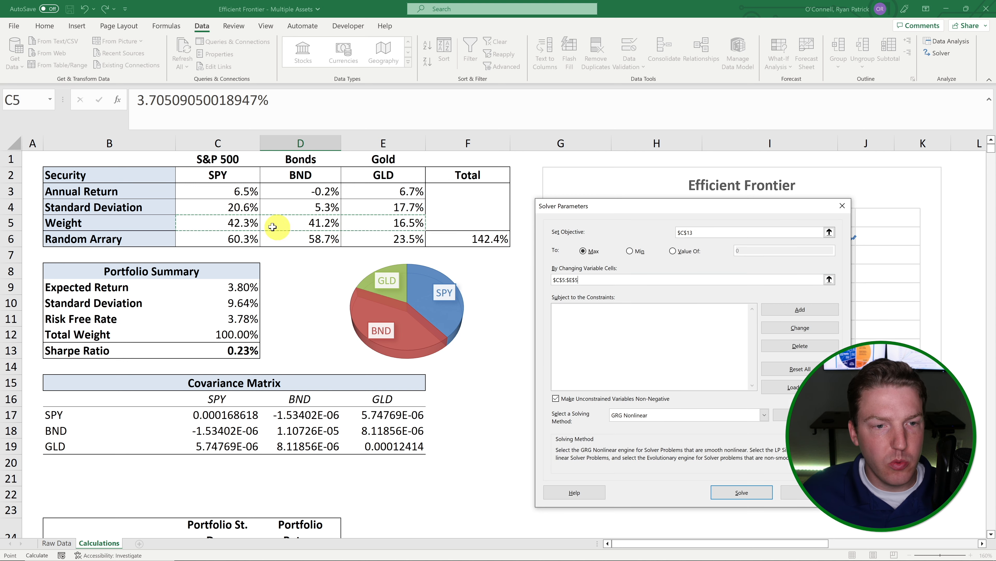
left_click(634, 326)
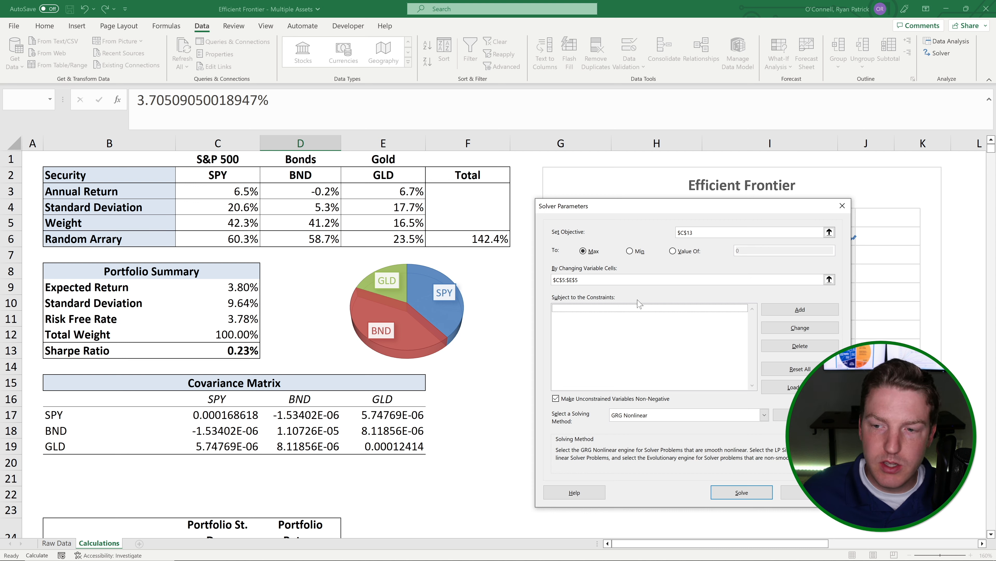
Add the Solver constraint that total weight $C$12 = 1, and solve with the solution kept
left_click(800, 309)
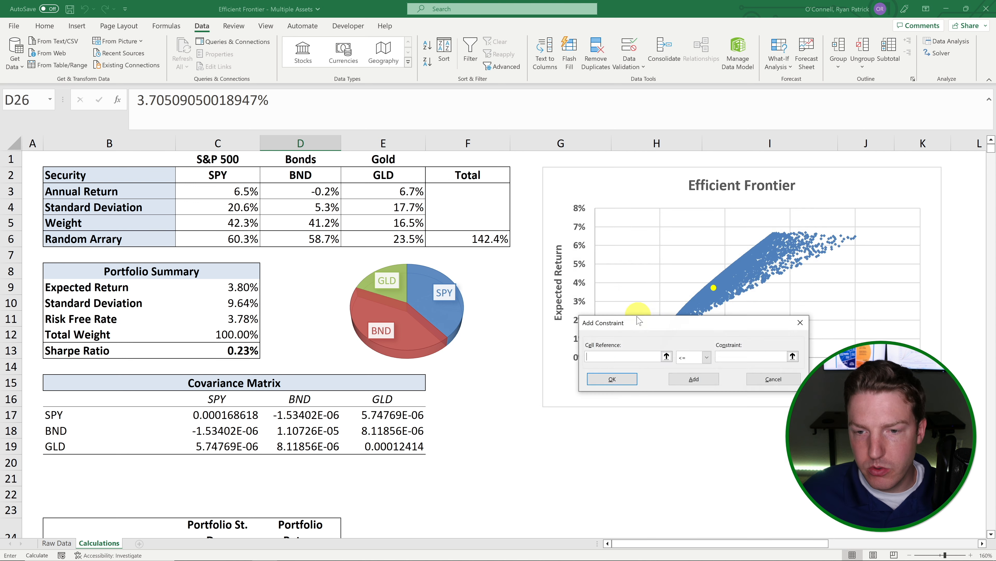
left_click(242, 334)
left_click(707, 358)
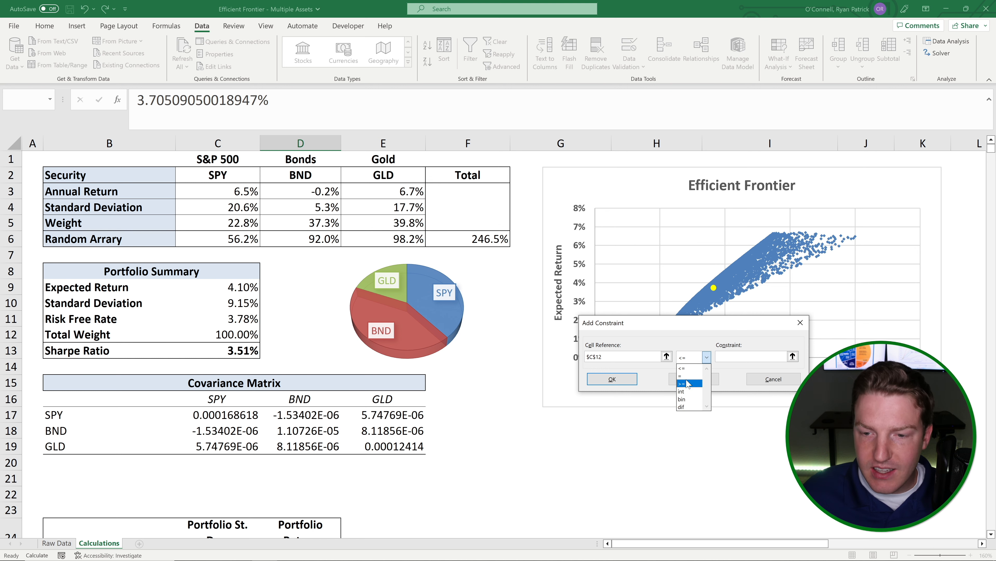
left_click(689, 376)
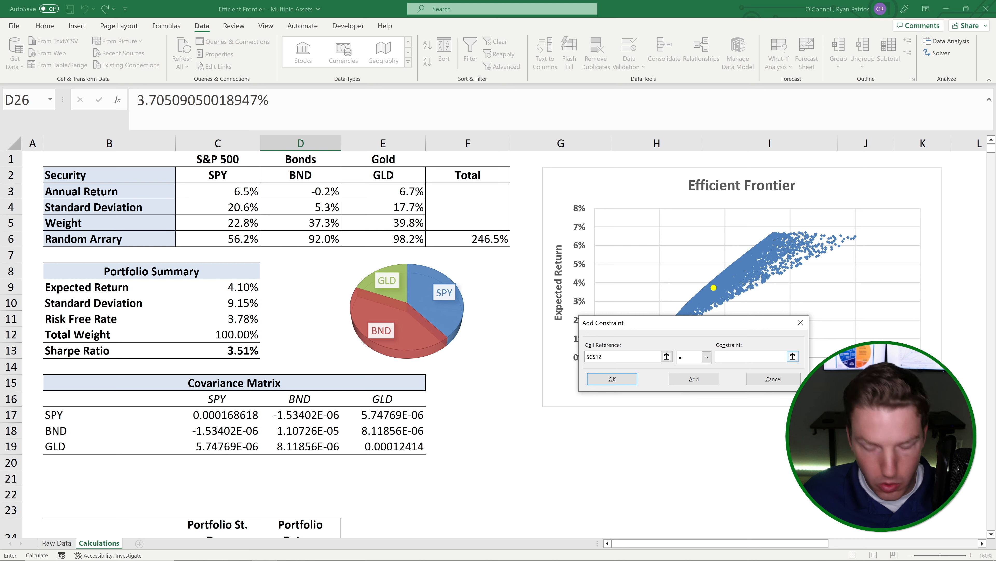
left_click(612, 379)
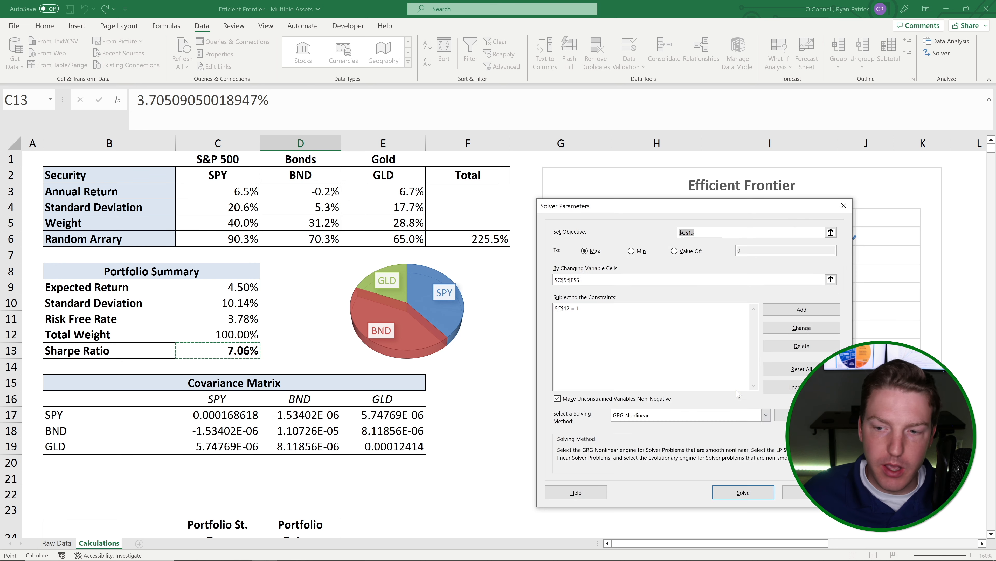
left_click(742, 493)
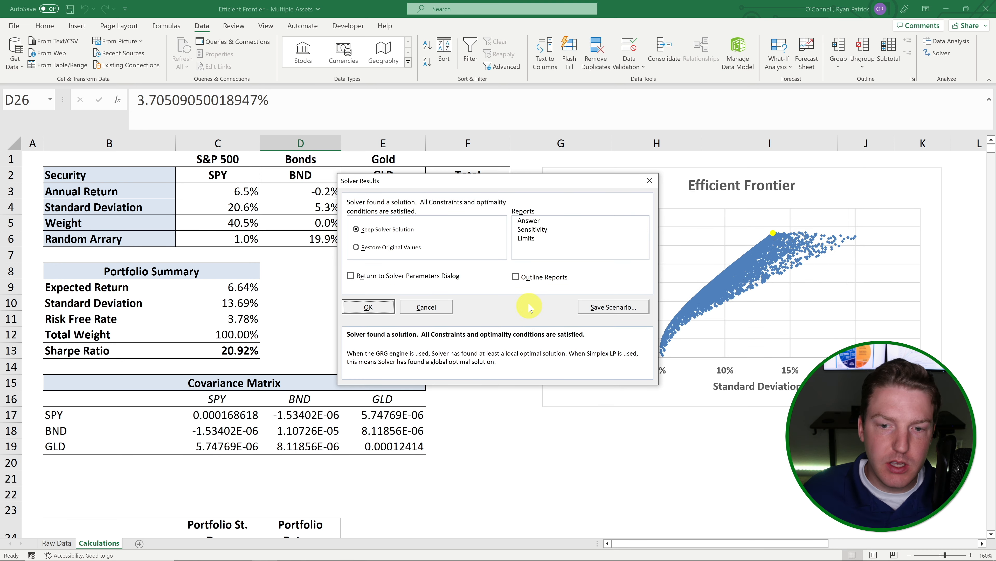
left_click(366, 306)
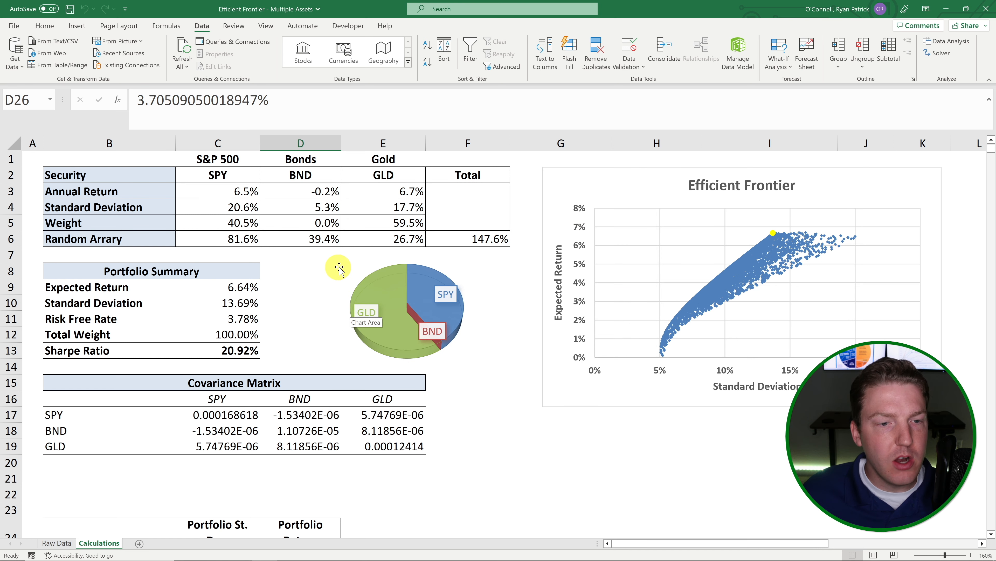
Review the optimized SPY and GLD weights, the optimal portfolio point on the Efficient Frontier chart, and the Sharpe Ratio in C13
left_click(235, 222)
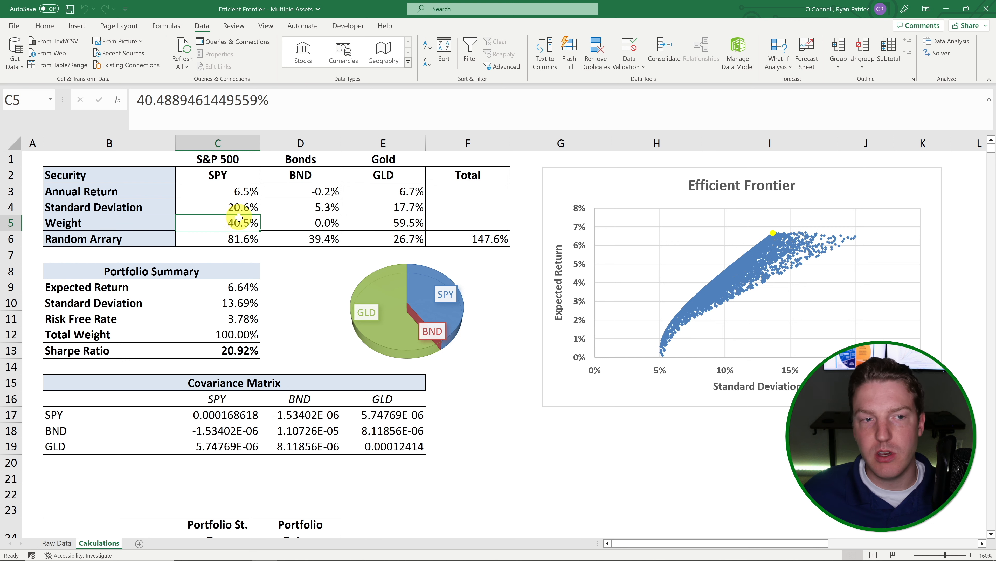
left_click(406, 223)
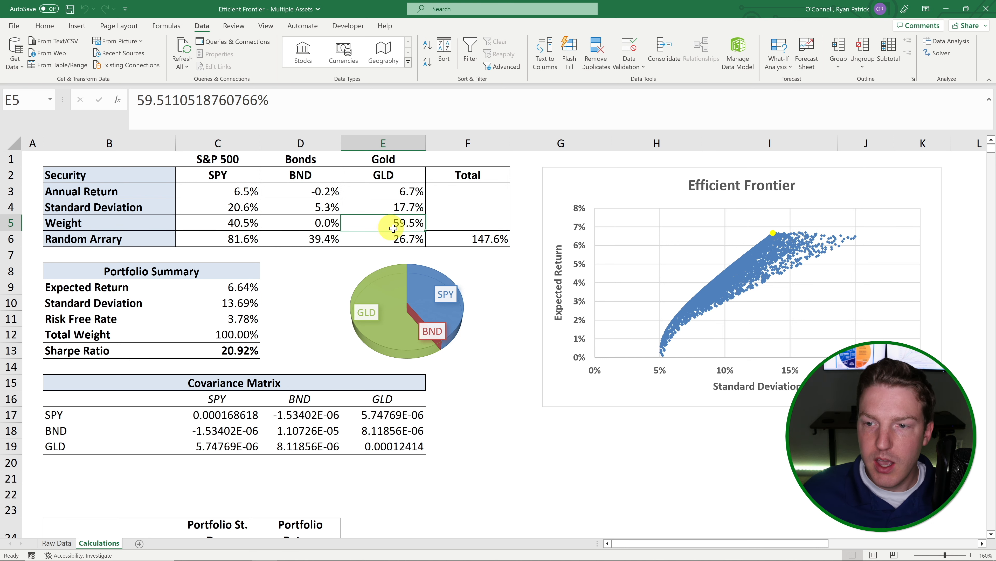
mouse_move(772, 239)
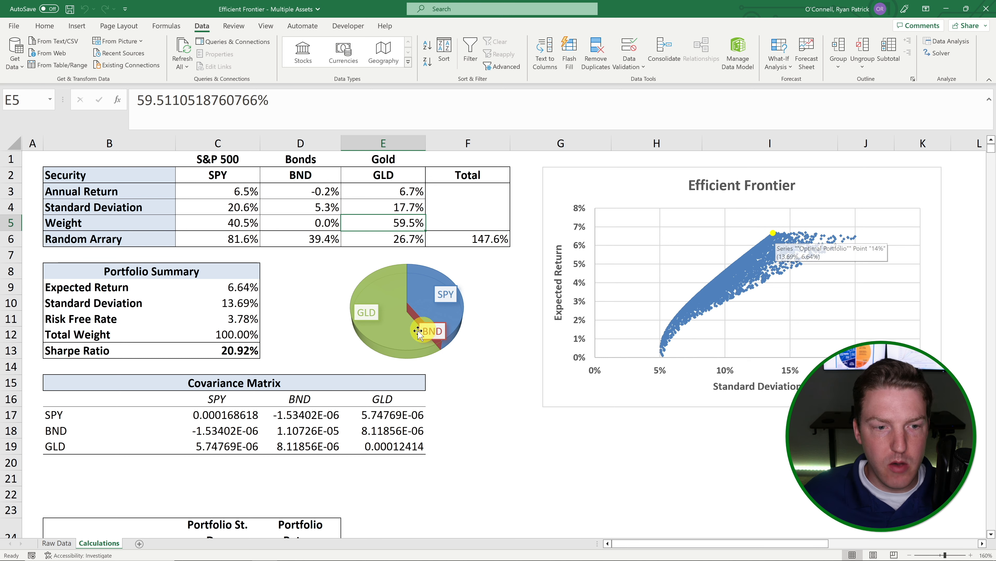
left_click(253, 352)
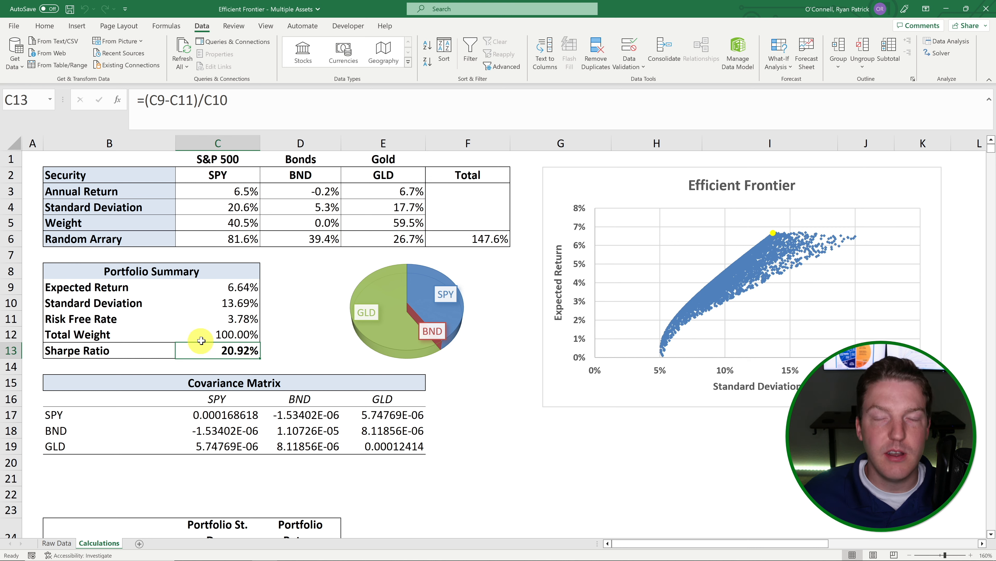
left_click_drag(224, 157, 401, 242)
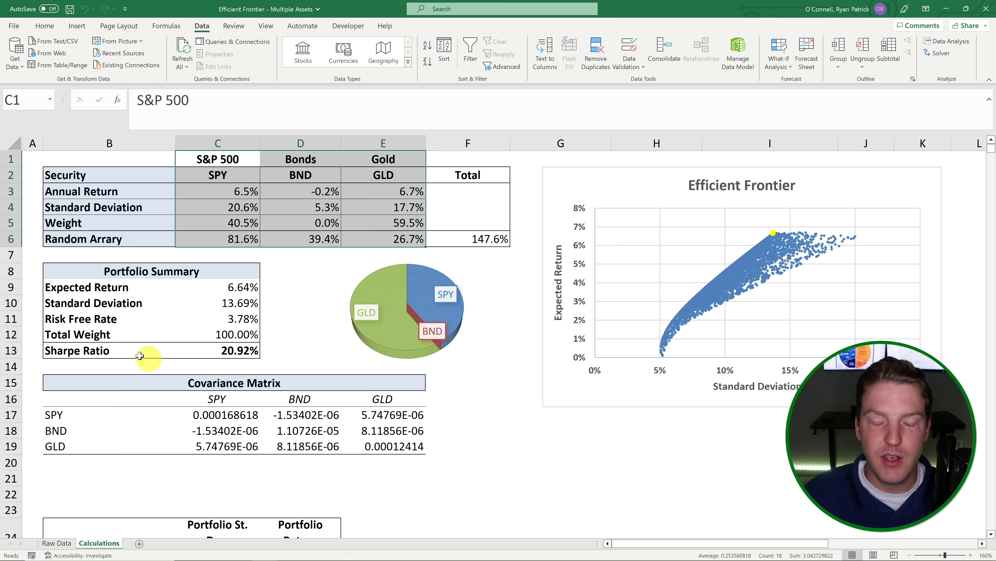
left_click(230, 353)
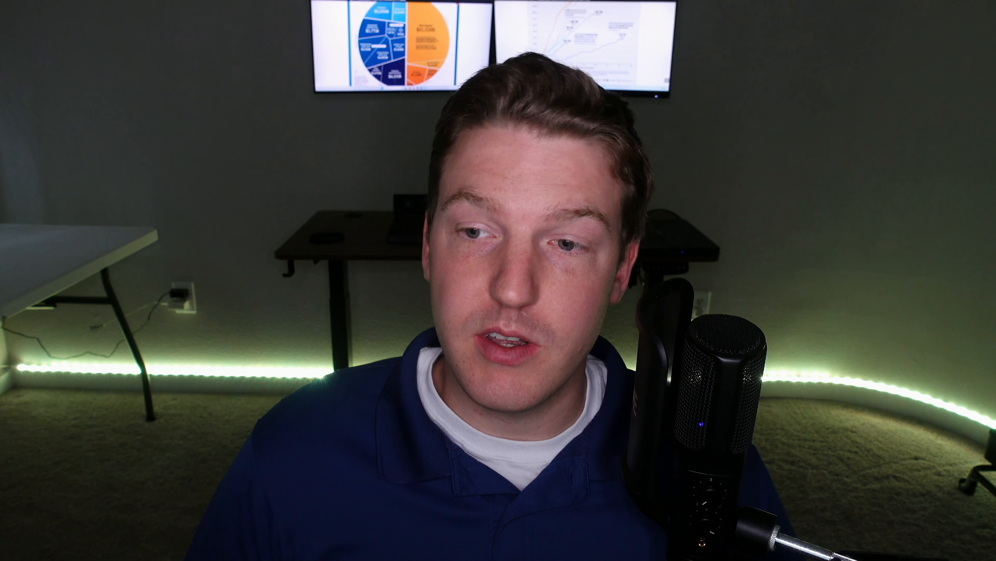